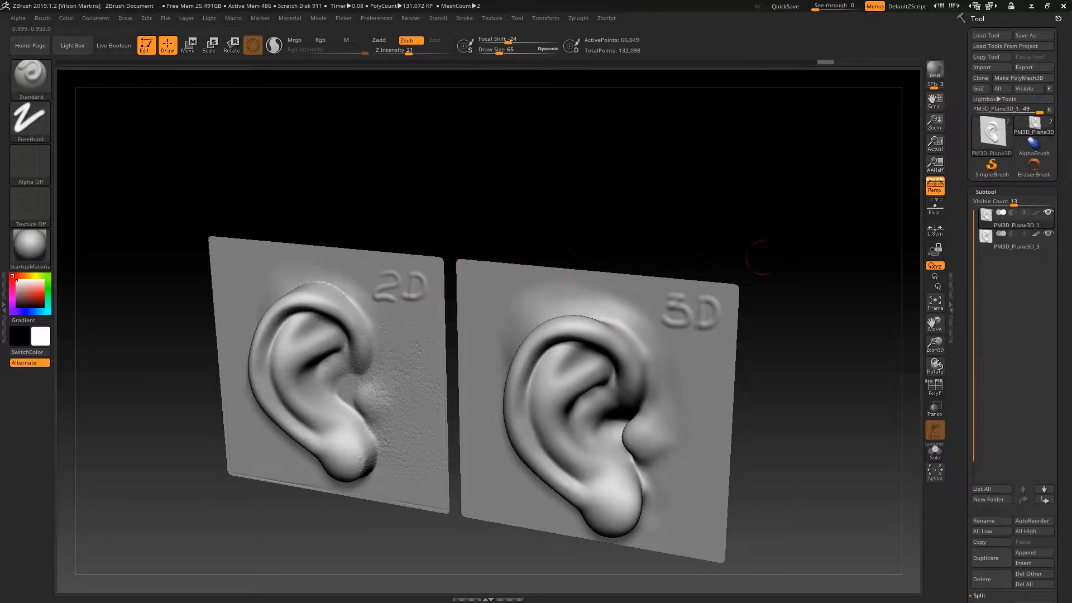
Open the screen annotation overlay and handwrite the red headings PRETA and BRANCA above the two ear planes
key(Print)
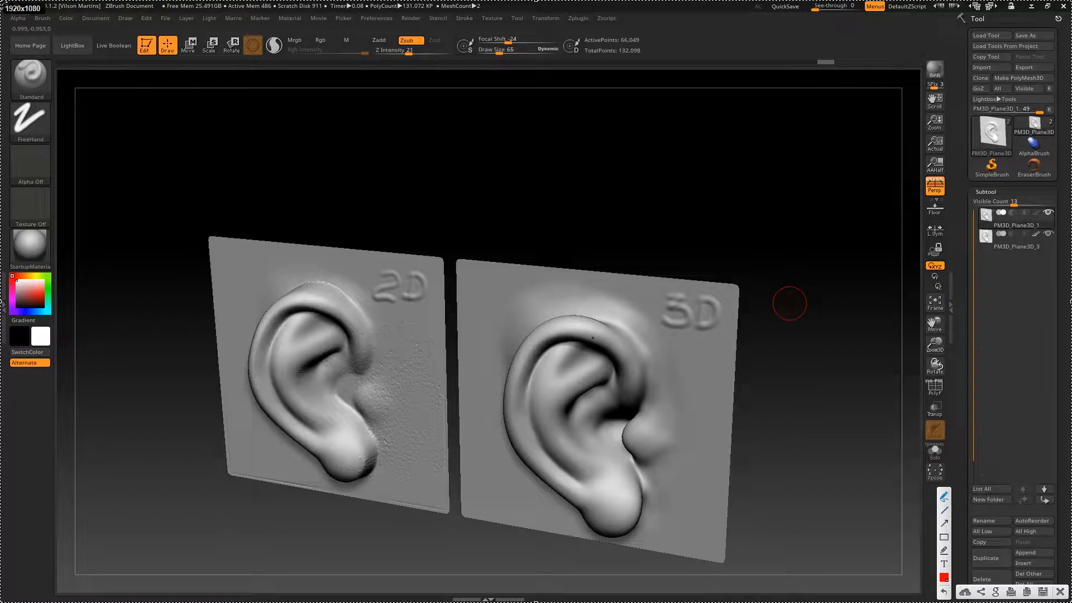
mouse_move(184, 96)
mouse_down()
mouse_move(185, 116)
mouse_move(210, 114)
mouse_up()
mouse_move(220, 102)
mouse_down()
mouse_move(217, 114)
mouse_move(238, 99)
mouse_up()
drag(231, 101, 231, 115)
mouse_move(237, 114)
mouse_down()
mouse_move(244, 98)
mouse_move(252, 111)
mouse_up()
drag(239, 105, 253, 102)
drag(400, 97, 398, 113)
drag(398, 98, 396, 112)
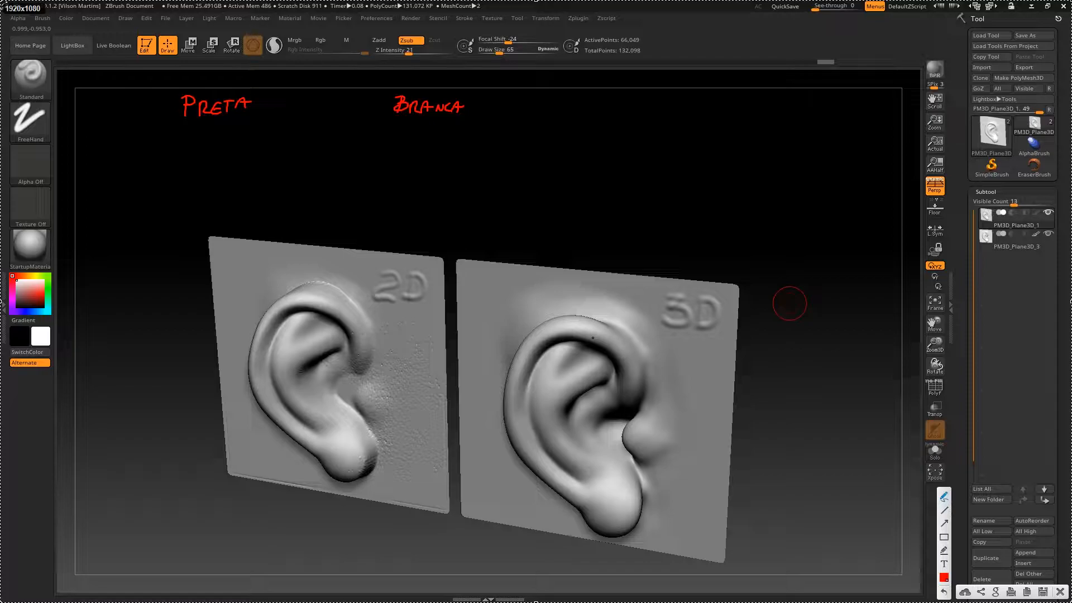
Handwrite TRANSPARENTE beneath the PRETA heading and VISÍVEL beneath the BRANCA heading
drag(175, 127, 169, 146)
mouse_move(165, 129)
mouse_down()
mouse_move(184, 127)
mouse_move(175, 144)
mouse_up()
drag(176, 132, 188, 144)
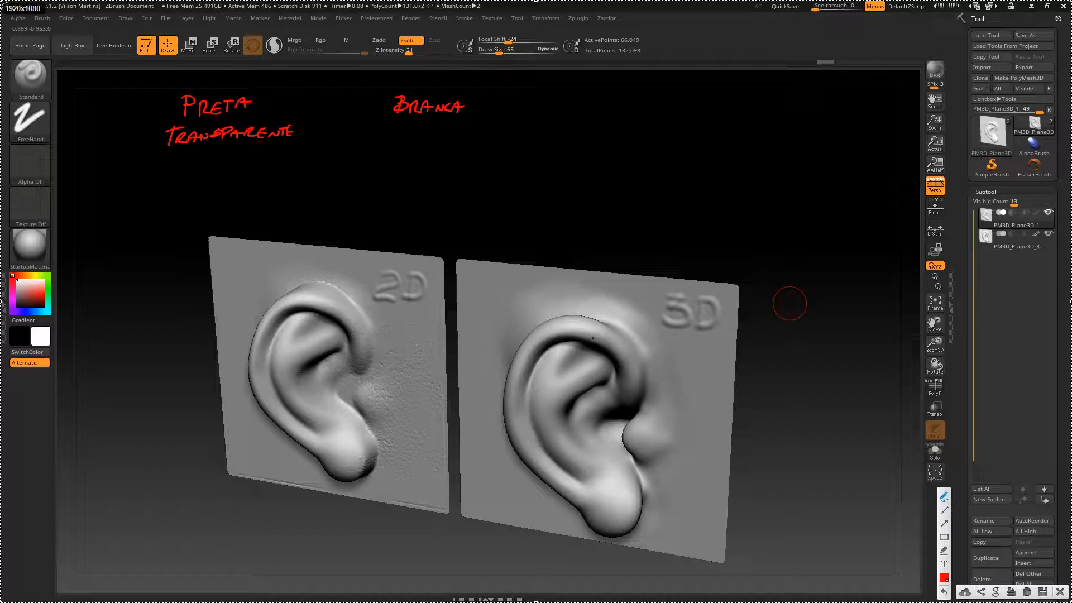
drag(394, 128, 416, 138)
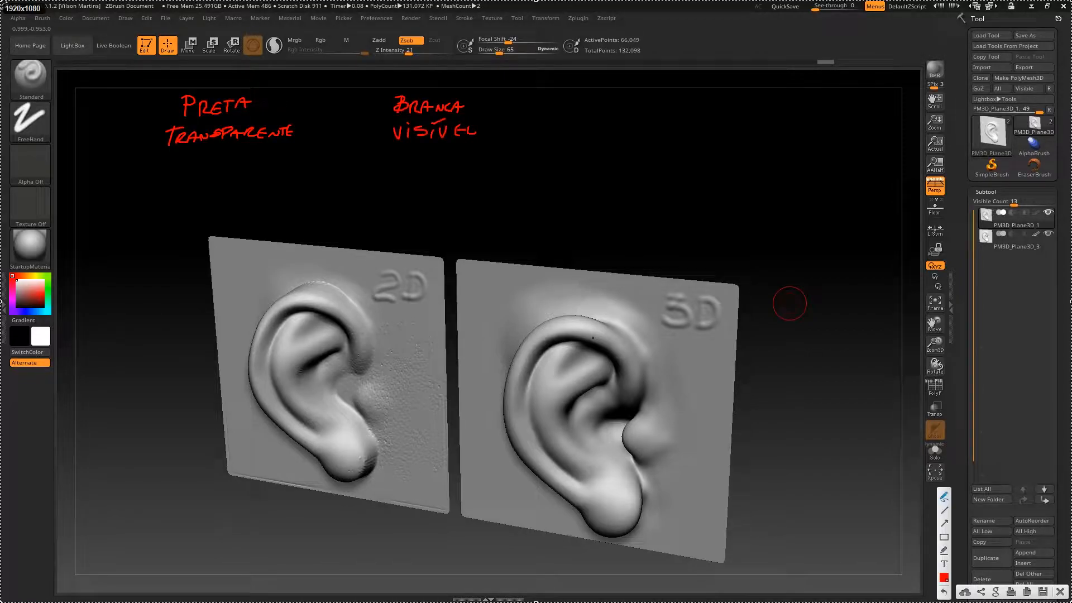
Sketch a square with concentric circles under TRANSPARENTE, and beside it a raised bump profile with arrows pointing at its surface
mouse_move(208, 155)
mouse_down()
mouse_move(278, 216)
mouse_move(194, 231)
mouse_move(197, 158)
mouse_move(239, 208)
mouse_move(239, 174)
mouse_up()
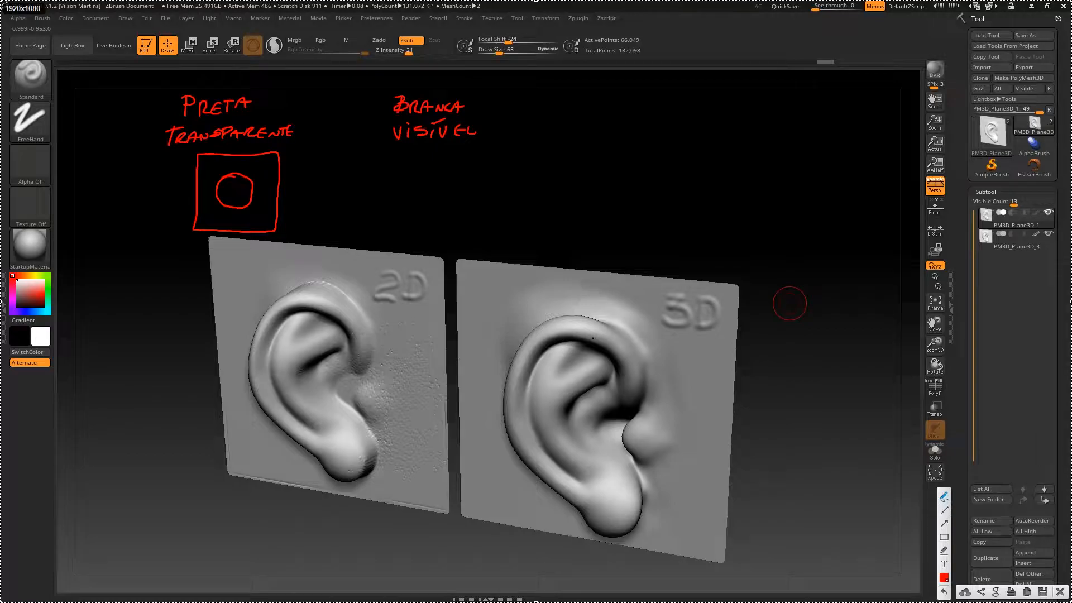
drag(222, 181, 235, 186)
mouse_move(289, 203)
mouse_down()
mouse_move(317, 181)
mouse_move(378, 200)
mouse_up()
mouse_move(377, 156)
mouse_down()
mouse_move(353, 178)
mouse_move(373, 191)
mouse_up()
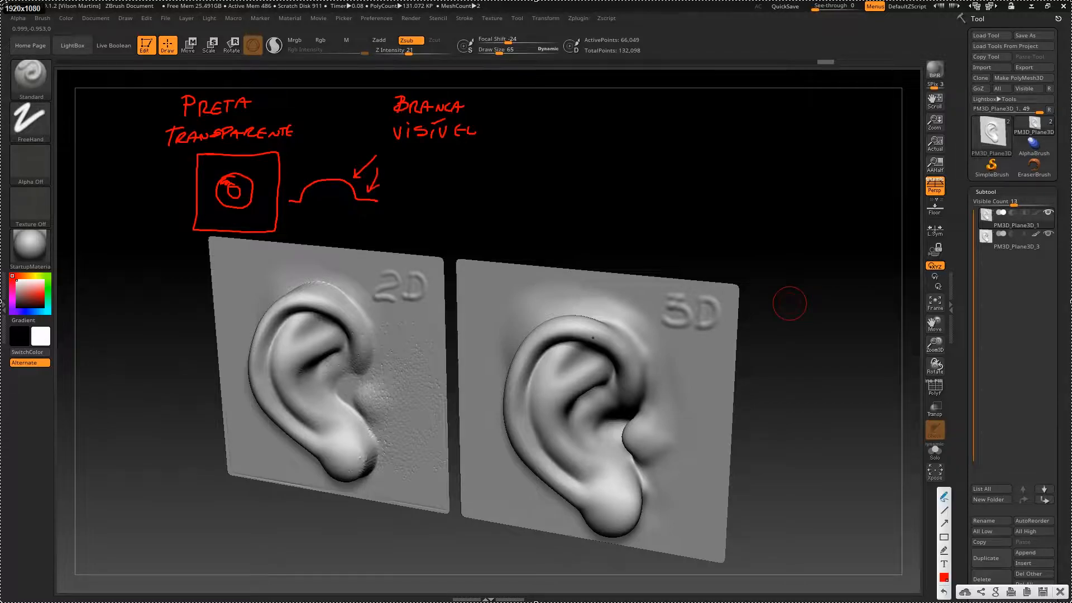
drag(331, 133, 335, 160)
Sketch a flat plane in perspective with a wavy, overhanging outline rising from it, and close the annotation overlay
mouse_move(582, 178)
mouse_down()
mouse_move(522, 210)
mouse_move(668, 180)
mouse_move(619, 233)
mouse_up()
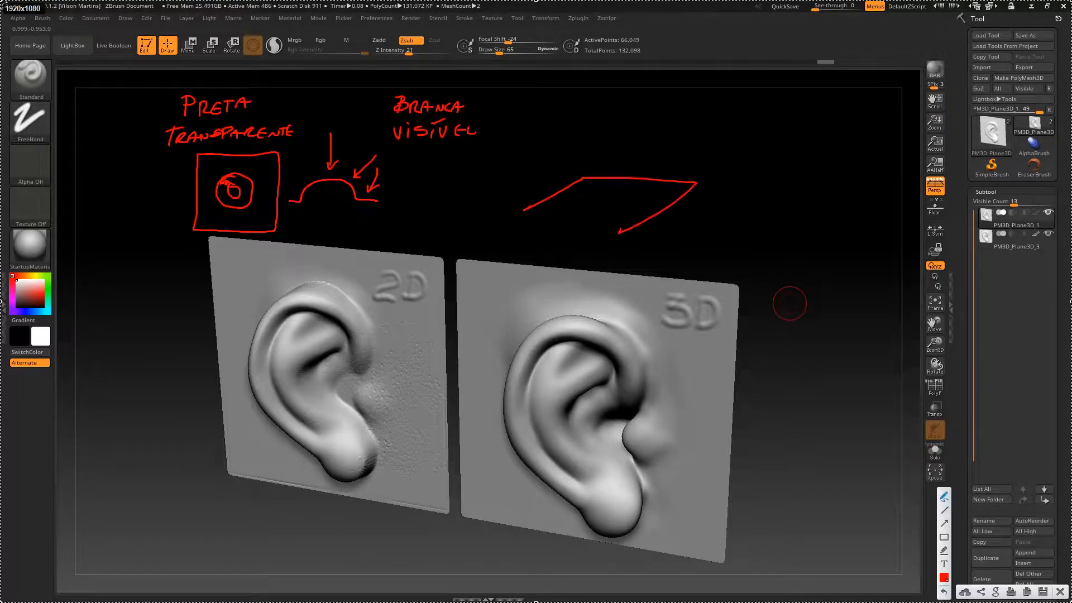
drag(511, 214, 631, 228)
mouse_move(570, 205)
mouse_down()
mouse_move(578, 172)
mouse_move(621, 137)
mouse_move(637, 162)
mouse_move(628, 193)
mouse_up()
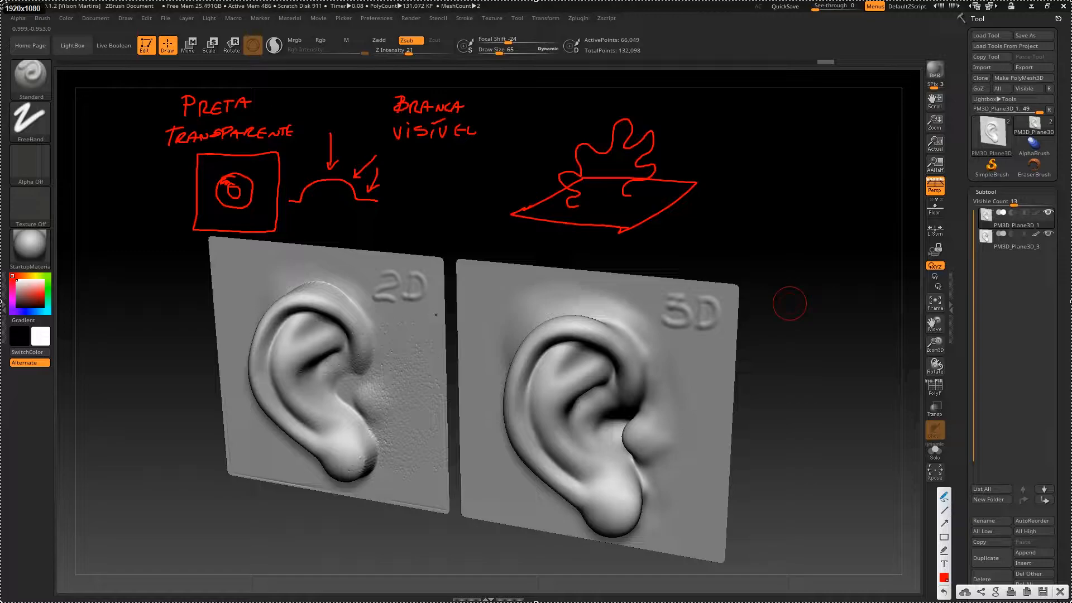
key(Escape)
View the ears from above and trace the upper rim's profile on the 2D ear in red, redrawing the first stroke
mouse_move(490, 210)
mouse_down()
mouse_move(540, 216)
mouse_move(513, 213)
mouse_up()
mouse_move(563, 157)
mouse_down()
mouse_move(551, 192)
mouse_move(503, 223)
mouse_move(410, 232)
mouse_move(492, 170)
mouse_up()
key(Print)
mouse_move(277, 253)
mouse_down()
mouse_move(260, 276)
mouse_move(262, 301)
mouse_up()
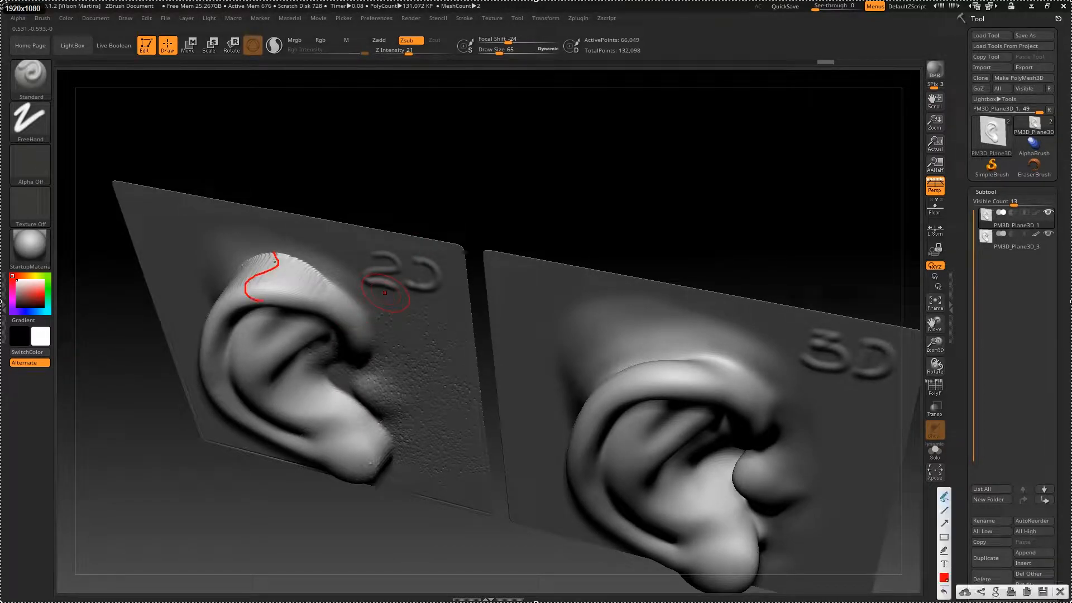
key(ctrl+z)
drag(280, 255, 266, 275)
Mark several spots on the rough, pitted surface beside the 2D ear and close the annotation overlay
drag(400, 338, 391, 363)
drag(417, 382, 412, 381)
drag(428, 349, 434, 356)
drag(427, 392, 427, 388)
drag(423, 400, 418, 401)
drag(461, 350, 454, 348)
key(Escape)
mouse_move(763, 233)
mouse_down()
mouse_move(698, 318)
mouse_move(637, 327)
mouse_move(620, 315)
mouse_move(673, 290)
mouse_move(715, 296)
mouse_move(643, 391)
mouse_move(636, 335)
mouse_move(567, 246)
mouse_move(651, 323)
mouse_move(550, 168)
mouse_move(593, 138)
mouse_up()
key(alt+s)
mouse_move(529, 149)
alt+mouse_down()
mouse_move(684, 144)
mouse_move(617, 110)
mouse_move(546, 163)
mouse_move(530, 114)
mouse_move(655, 125)
mouse_move(549, 180)
mouse_move(578, 130)
mouse_move(553, 183)
mouse_move(626, 149)
alt+mouse_up()
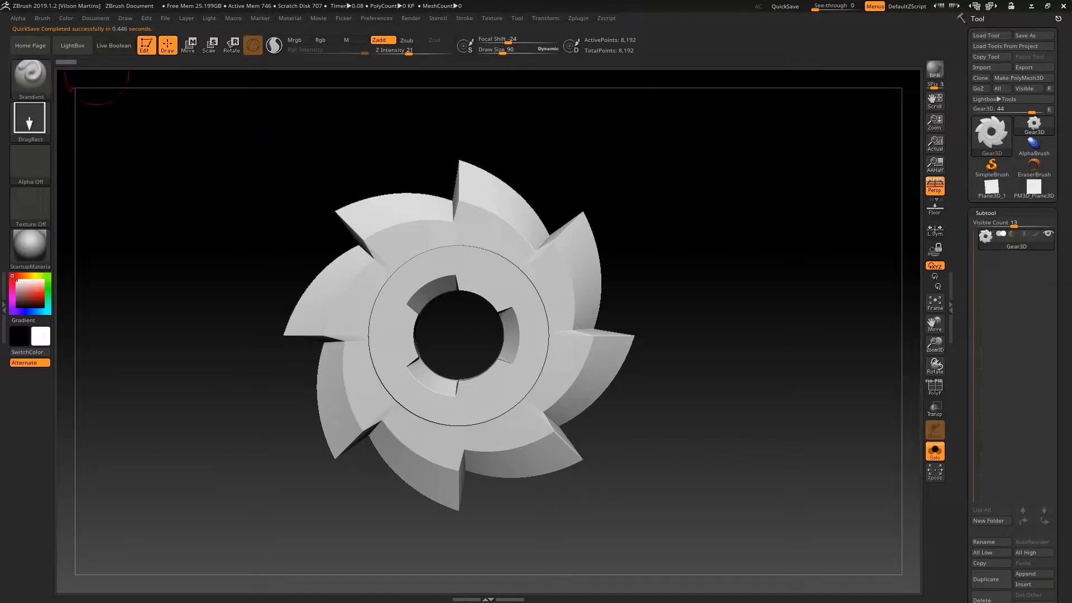
Open the left tray and dock the Alpha palette in it
click(4, 308)
click(135, 18)
drag(132, 19, 58, 211)
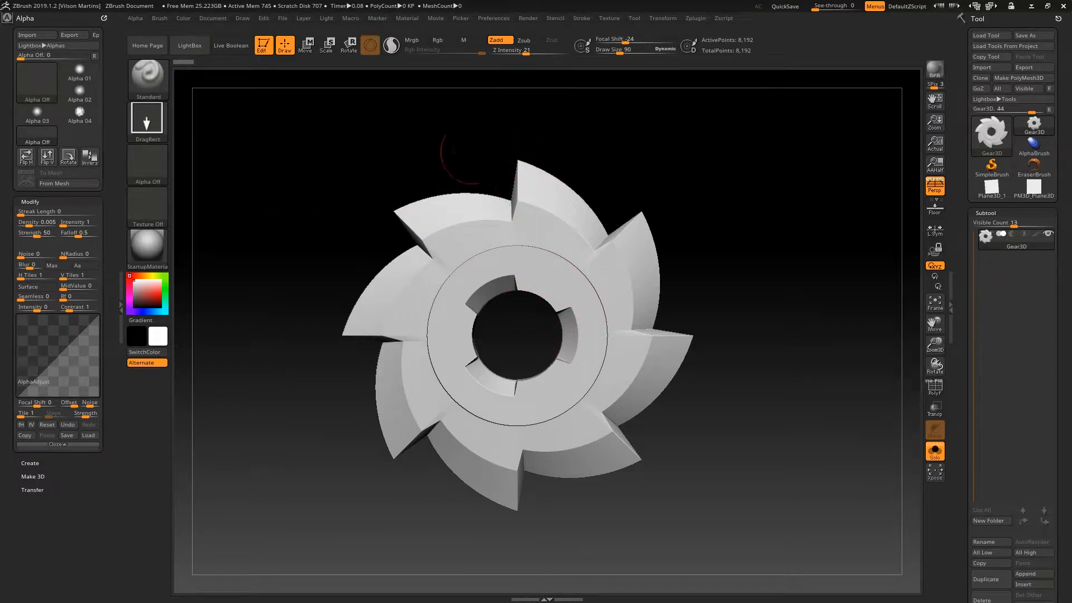
Grab the gear from the document as an alpha with GrabDoc and point out its thumbnail with the annotation pen
click(147, 165)
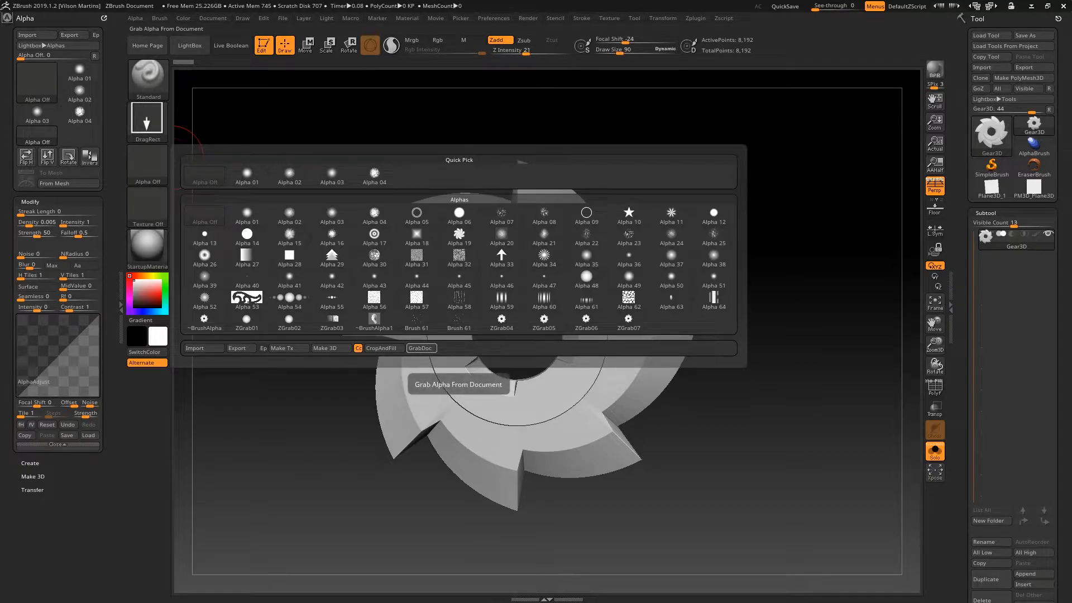
click(420, 347)
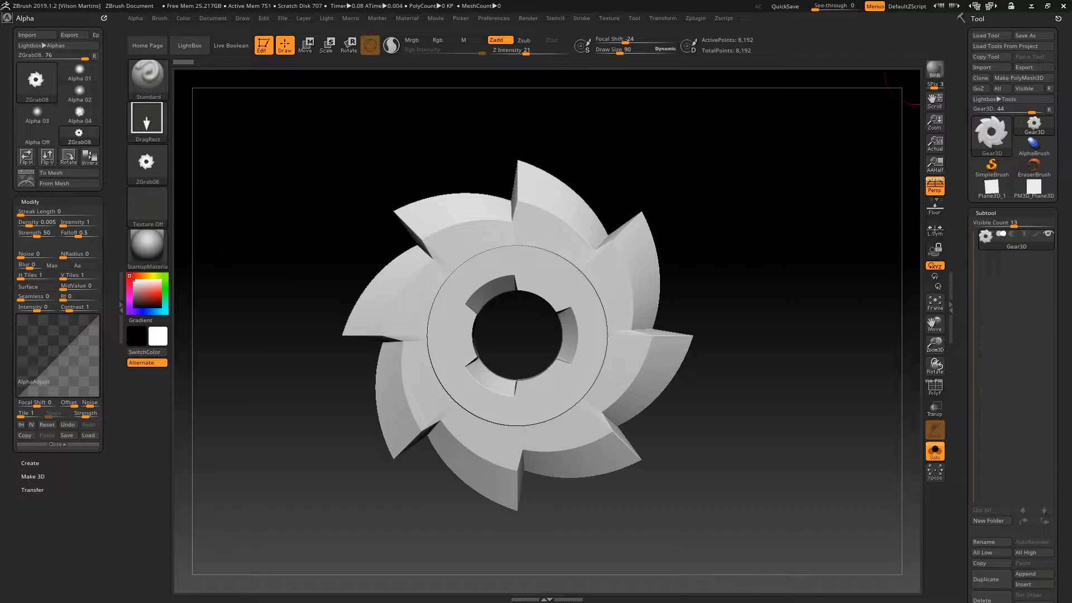
key(Print)
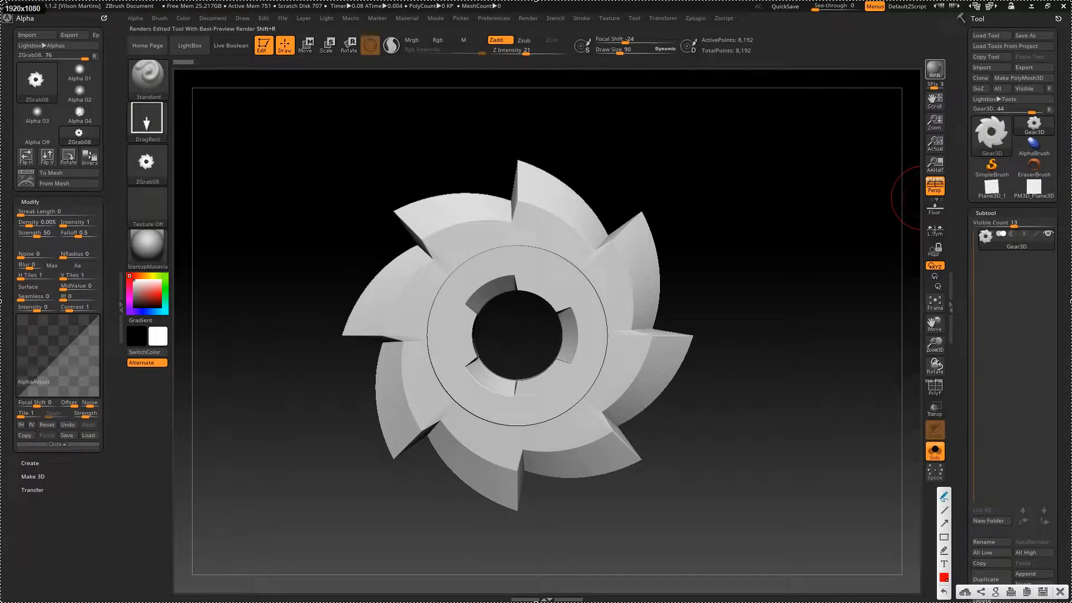
mouse_move(158, 145)
mouse_down()
mouse_move(159, 185)
mouse_move(162, 146)
mouse_up()
key(Escape)
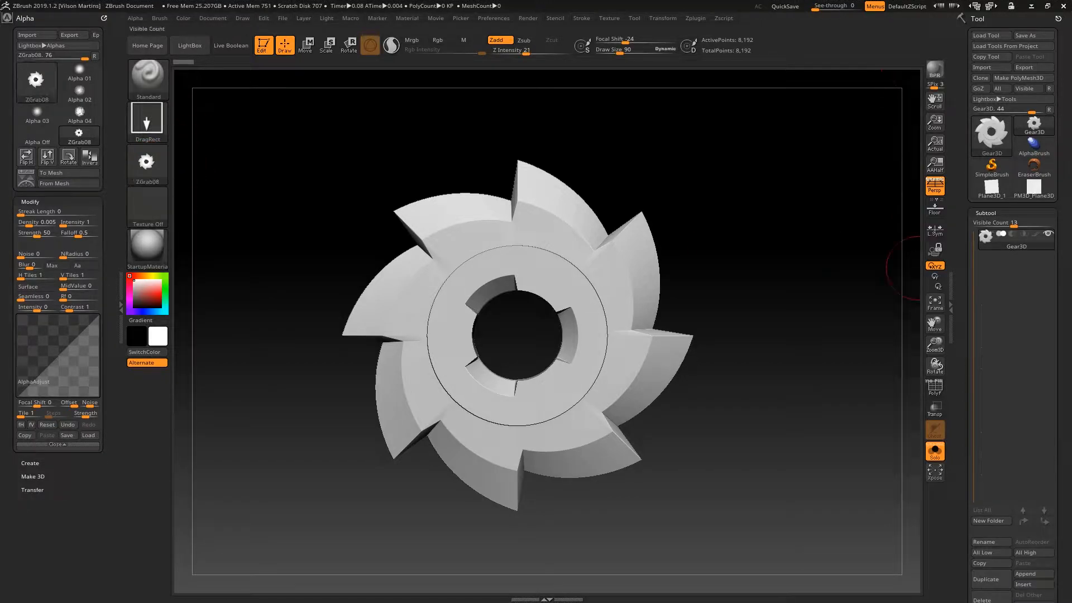
Stamp the grabbed gear alpha onto the middle of the PM3D_Plane3D plane, and switch back to the Gear3D tool
click(1033, 189)
drag(673, 148, 581, 240)
drag(510, 321, 583, 372)
shift+drag(703, 297, 653, 292)
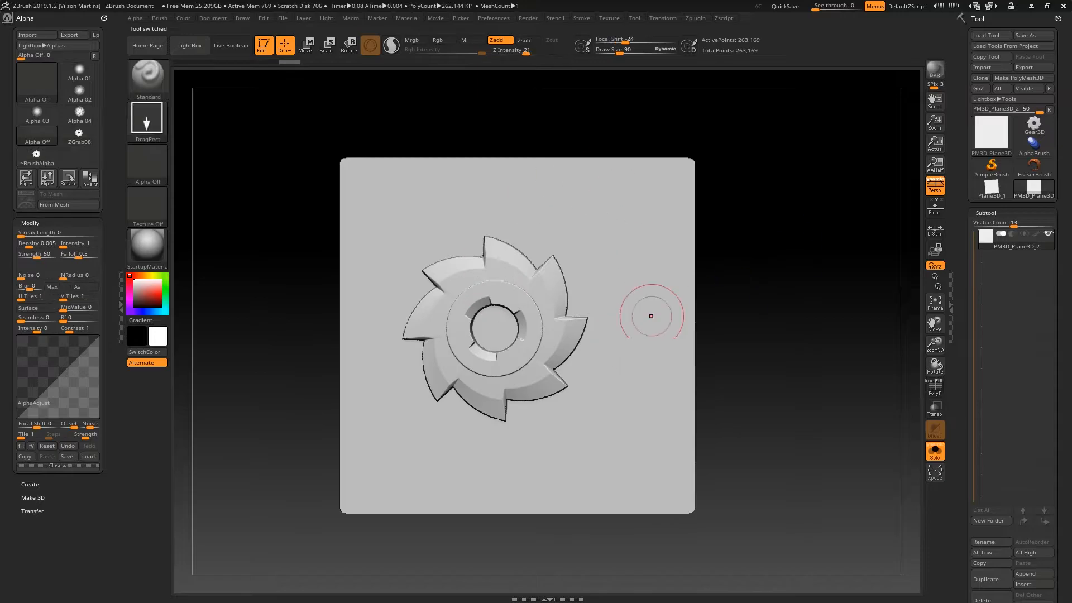
click(1033, 126)
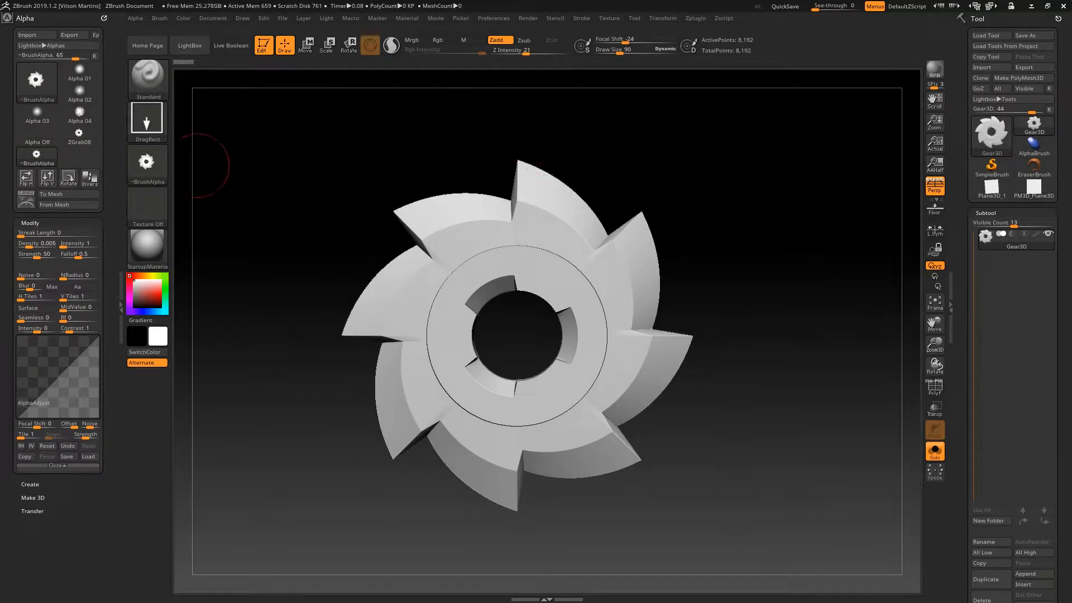
Annotate the empty margins around the gear and its alpha thumbnail, and outline a square frame tightly around the gear
click(146, 162)
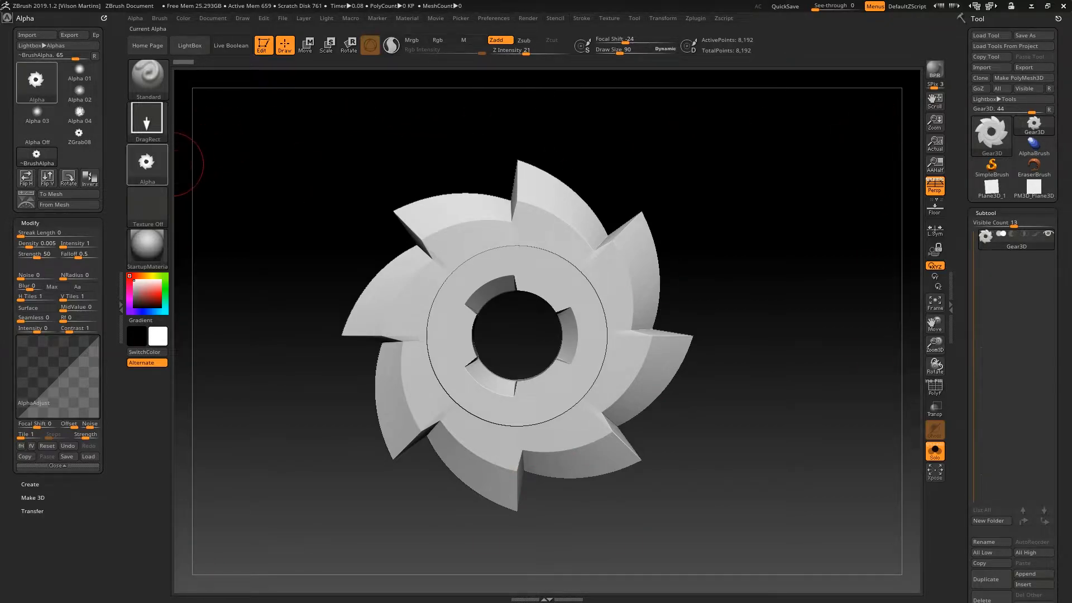
key(Print)
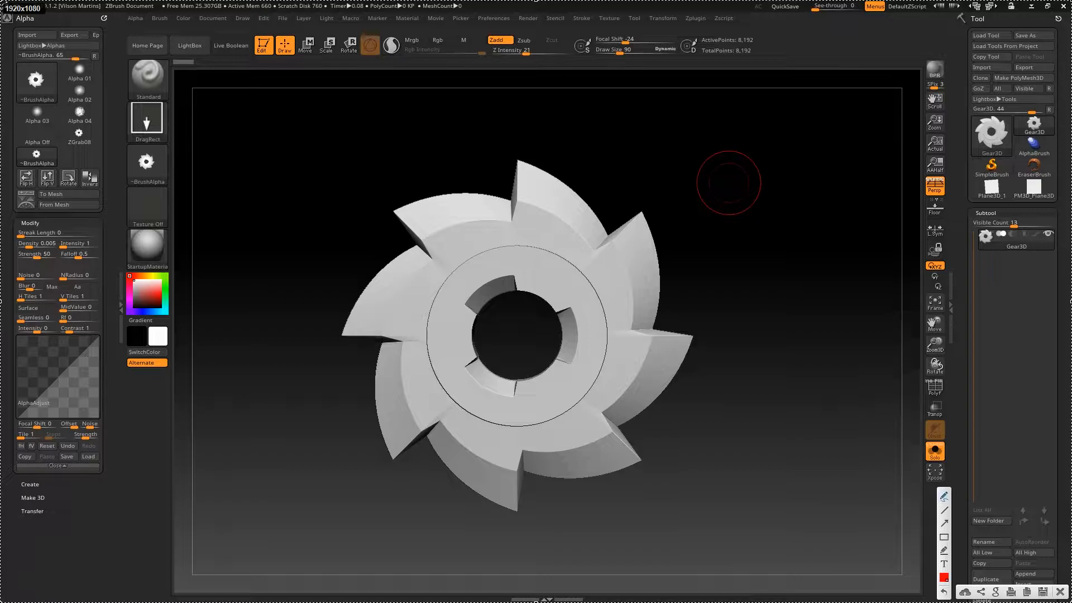
drag(699, 319, 902, 352)
drag(904, 337, 904, 373)
mouse_move(475, 151)
mouse_down()
mouse_move(526, 153)
mouse_move(518, 79)
mouse_up()
drag(494, 83, 543, 85)
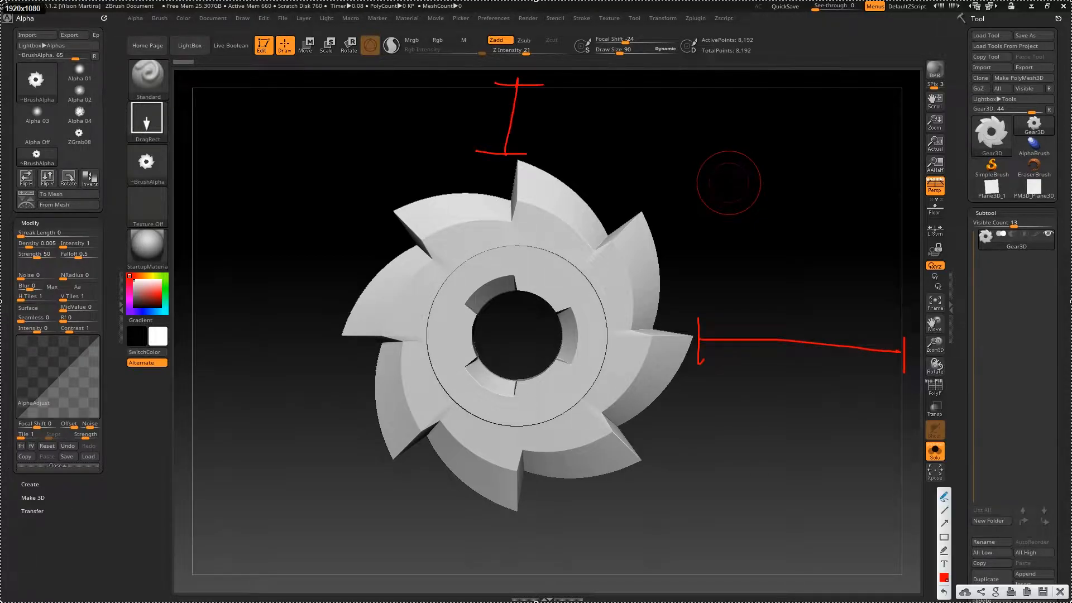
mouse_move(167, 156)
mouse_down()
mouse_move(167, 165)
mouse_move(152, 146)
mouse_up()
mouse_move(683, 165)
mouse_down()
mouse_move(311, 168)
mouse_move(319, 467)
mouse_move(539, 525)
mouse_move(684, 400)
mouse_move(700, 152)
mouse_up()
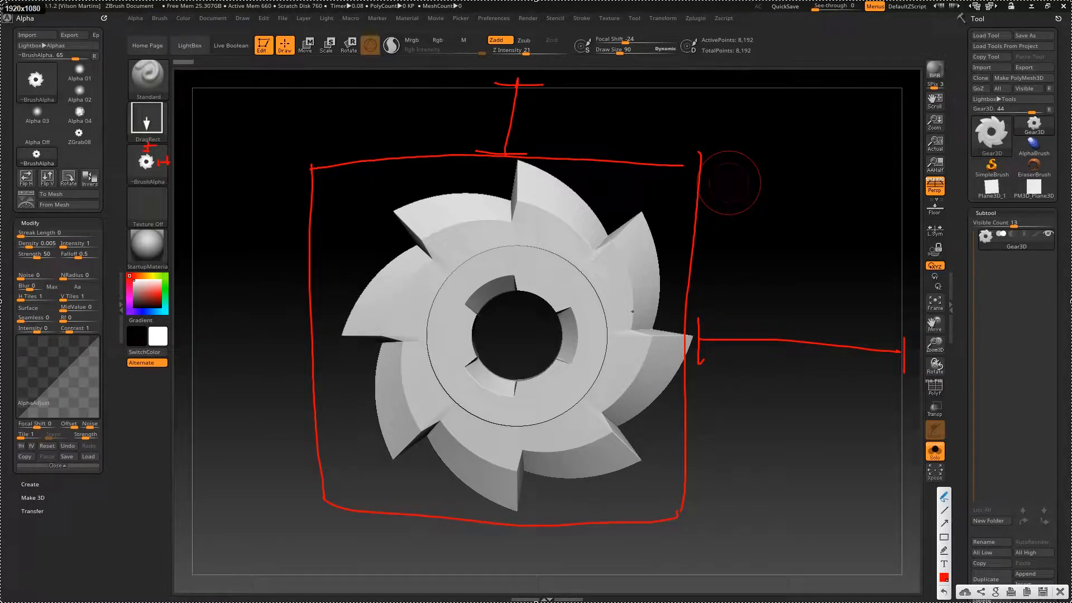
key(Escape)
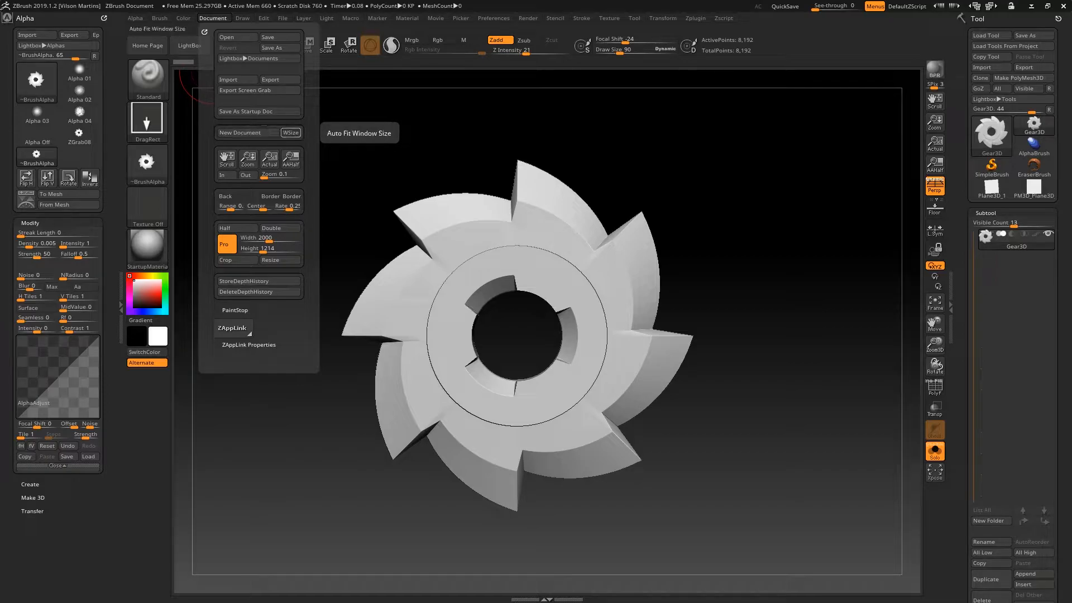
Turn on the document's WSize option and outline in red the full canvas area and a square around the gear
click(290, 133)
key(Print)
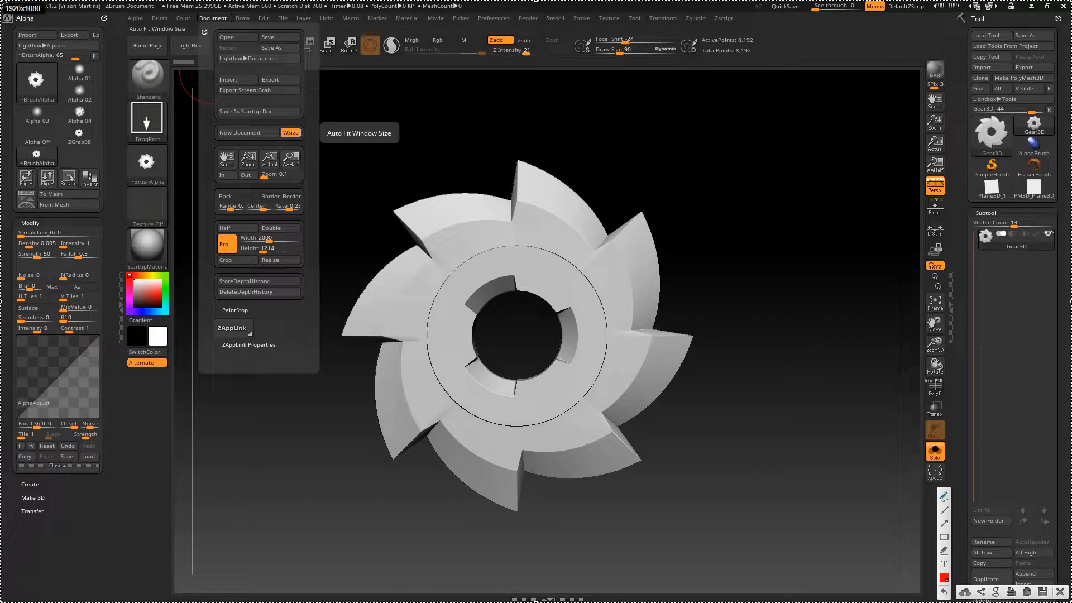
mouse_move(178, 70)
mouse_down()
mouse_move(178, 285)
mouse_move(782, 585)
mouse_move(877, 81)
mouse_move(244, 53)
mouse_up()
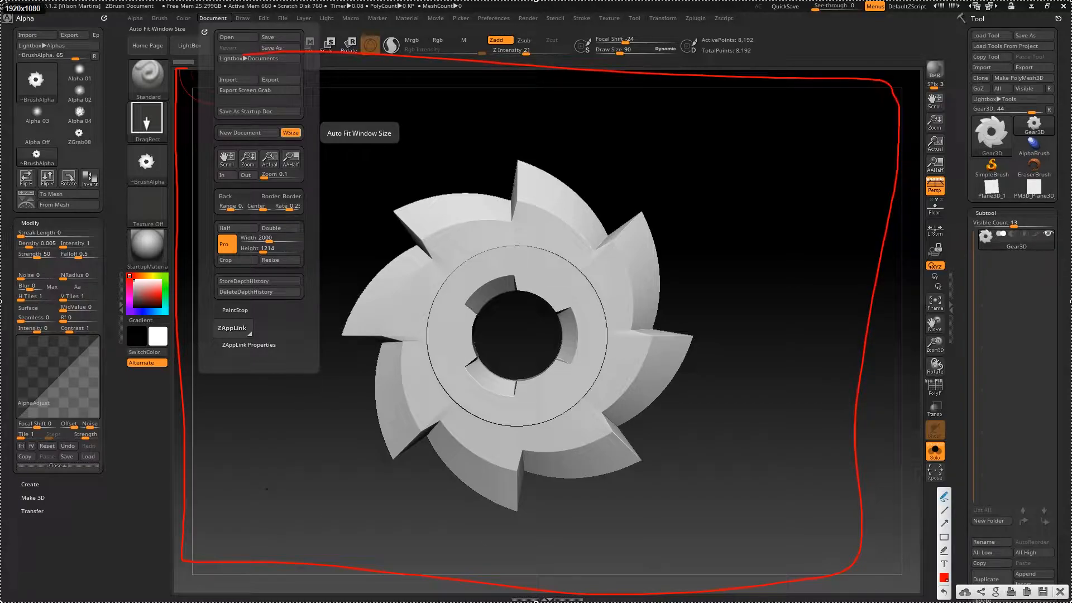
drag(682, 166, 347, 166)
drag(350, 150, 338, 383)
drag(402, 497, 715, 514)
drag(681, 153, 676, 504)
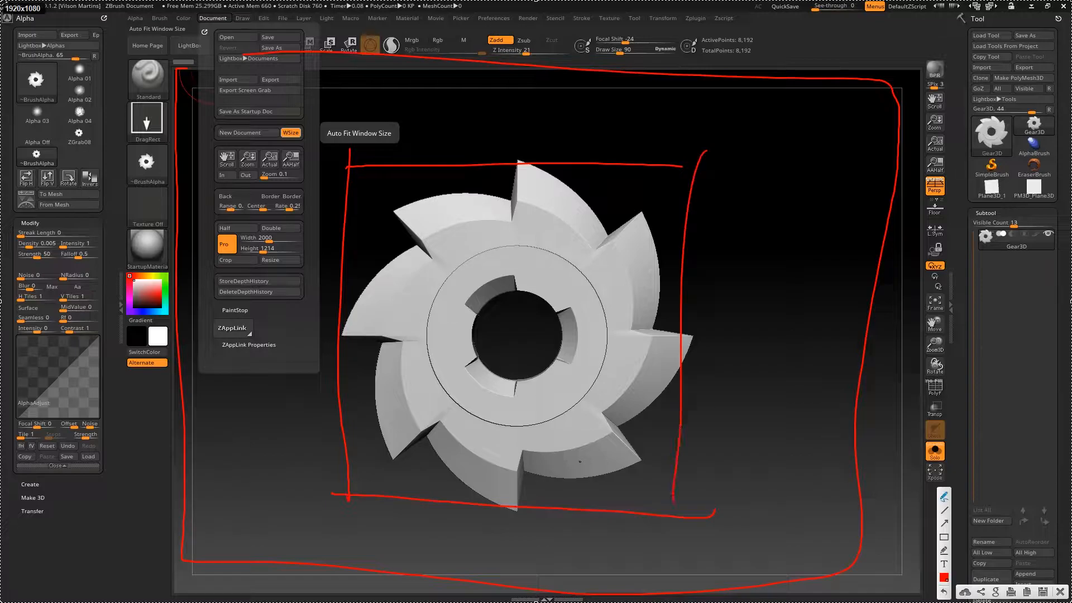
key(Escape)
Turn off the document's Pro constraint and resize the document to 512 wide by 512 high
click(212, 18)
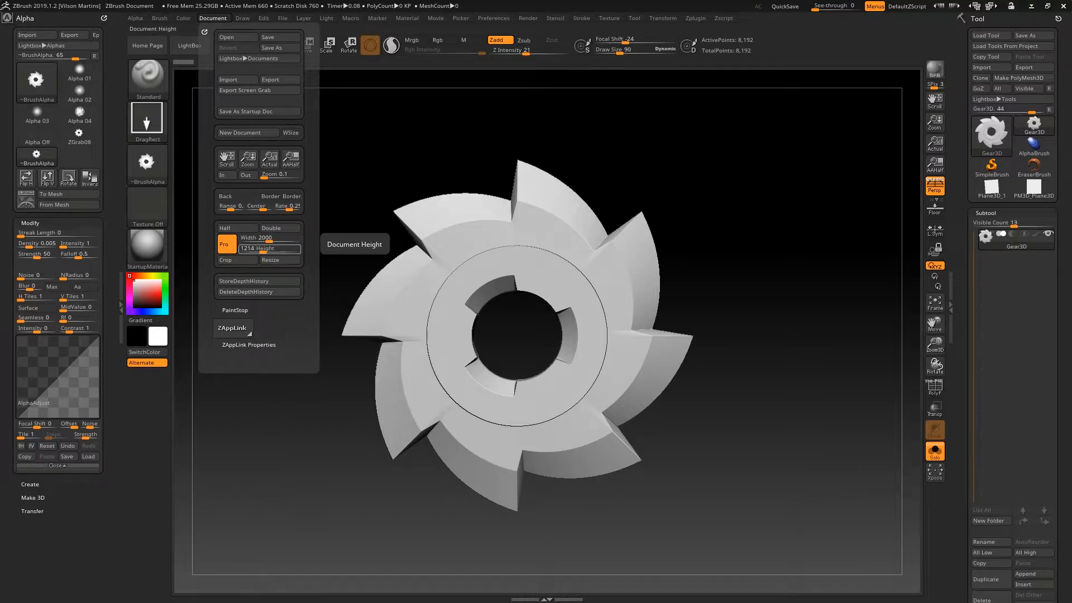
click(227, 244)
click(263, 238)
text(512)
click(262, 248)
text(512)
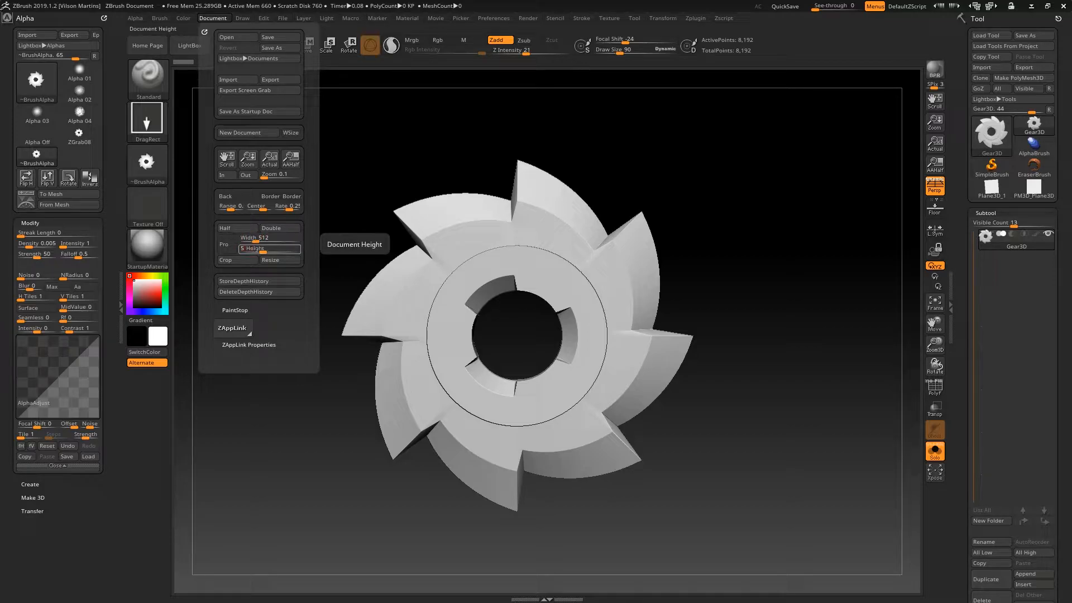
click(280, 260)
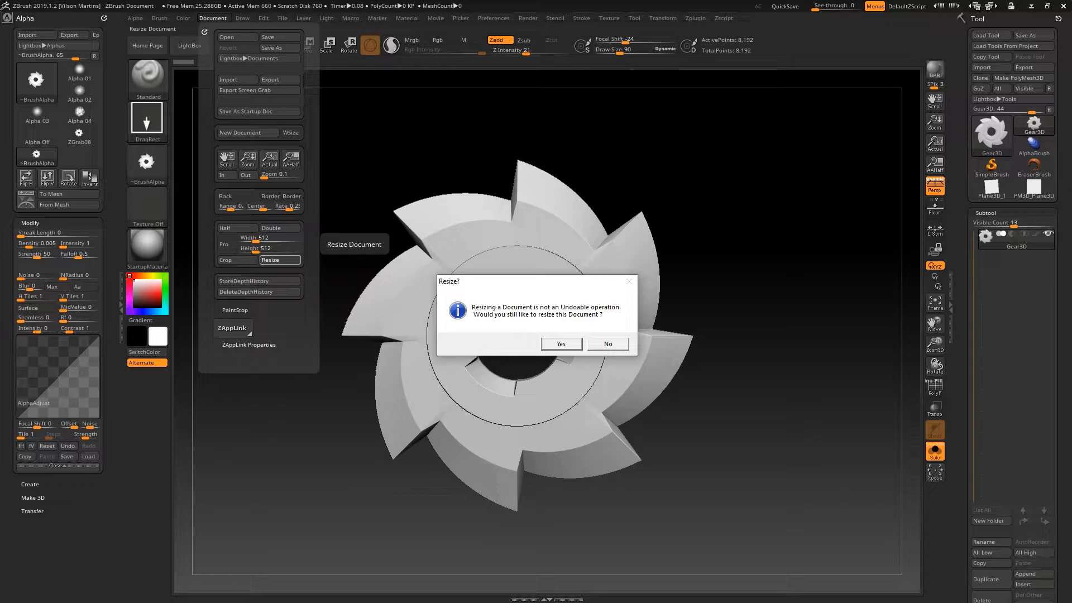
click(562, 344)
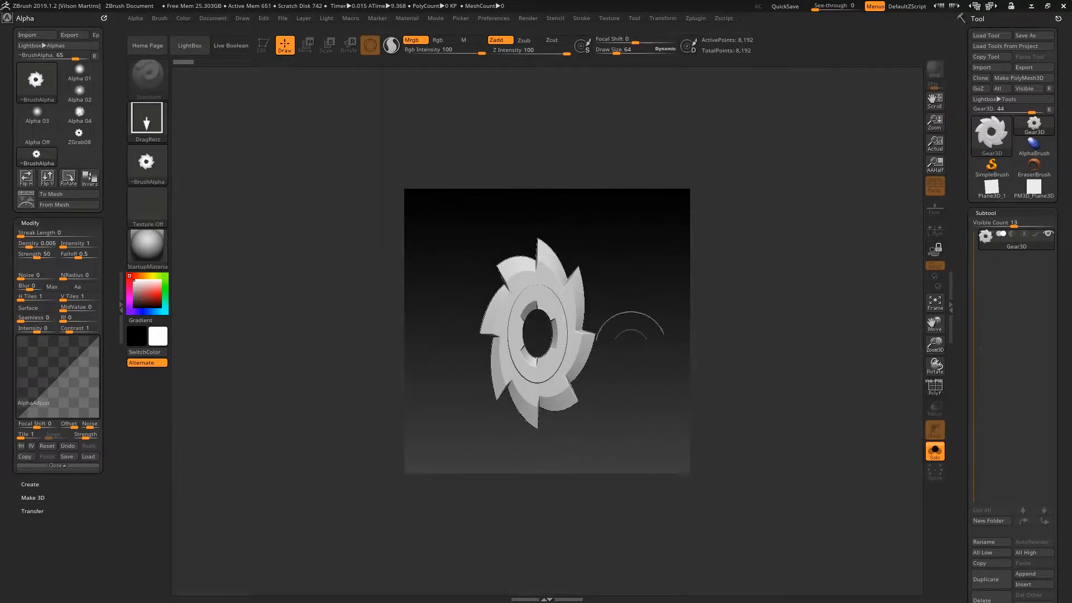
Clear the canvas, draw a fresh gear in the square document, enter Edit mode and frame the gear to fill it
key(ctrl+n)
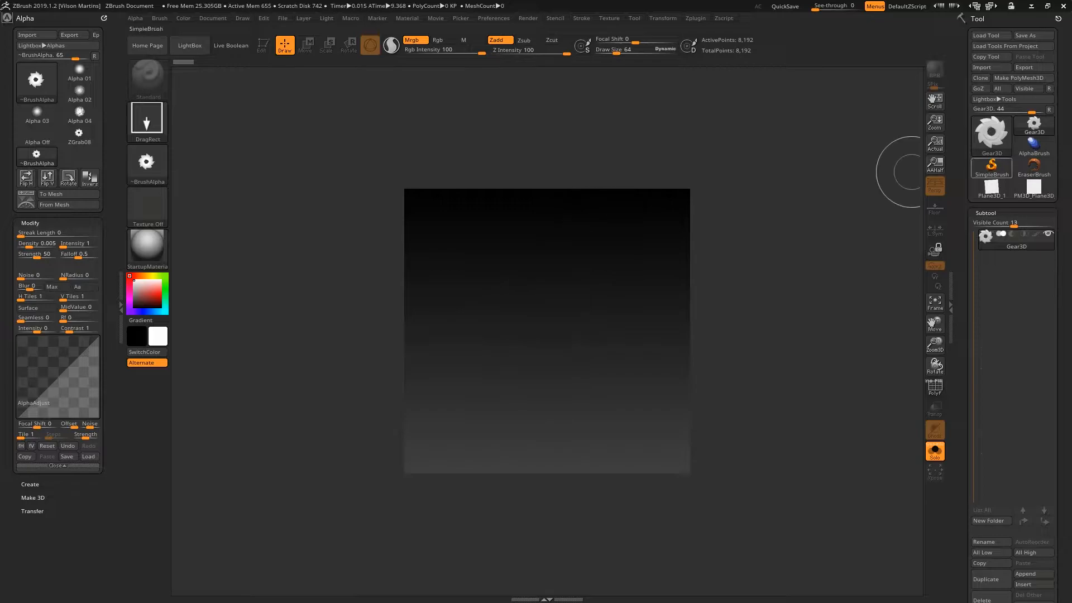
drag(549, 332, 670, 336)
click(262, 44)
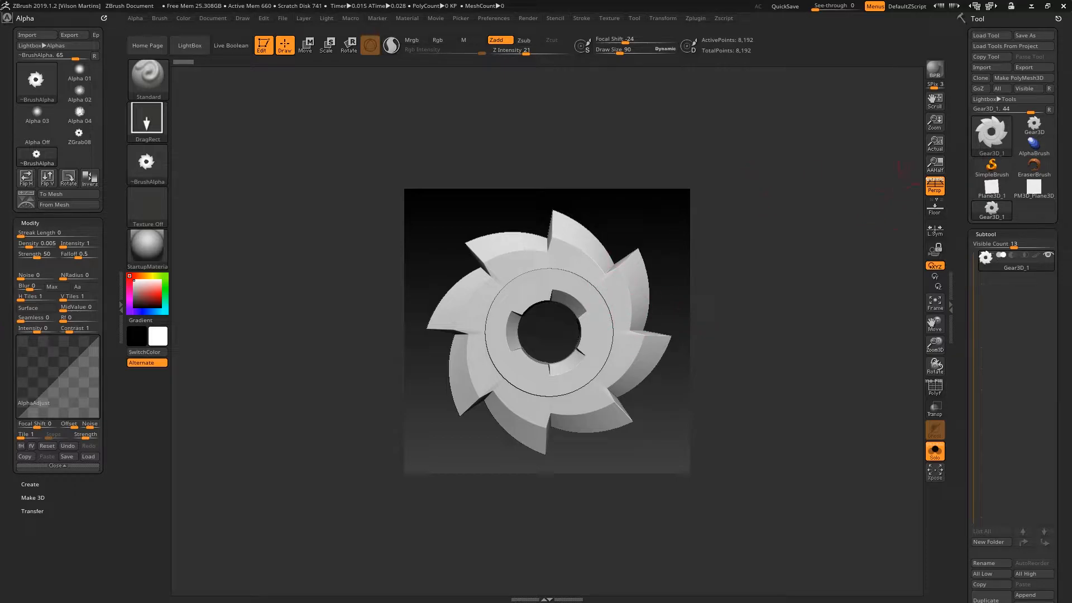
key(f)
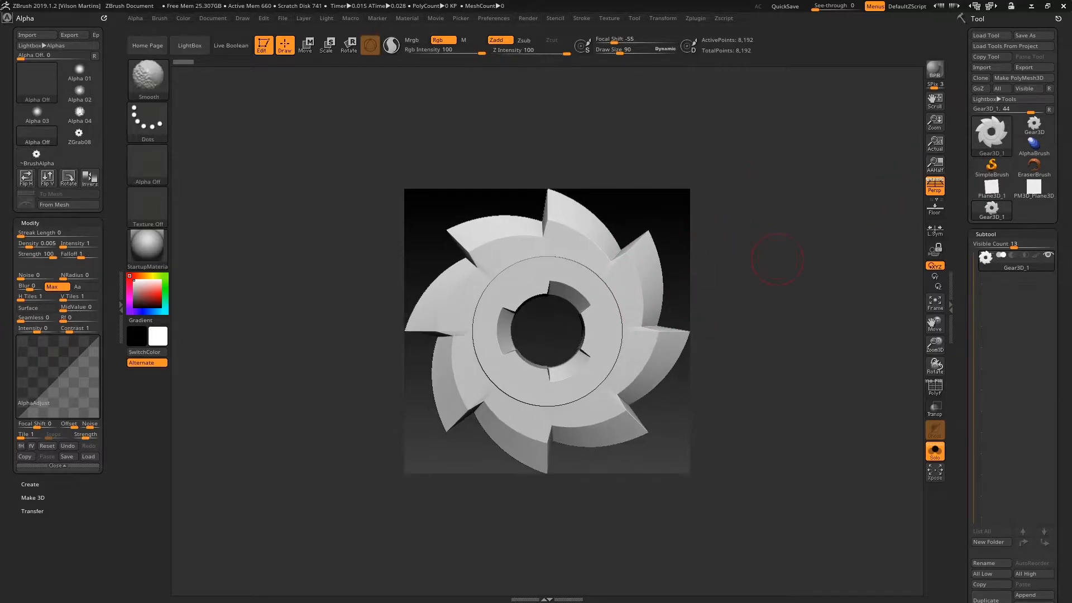
Check the width, height and depth details of the current gear alpha
key(Print)
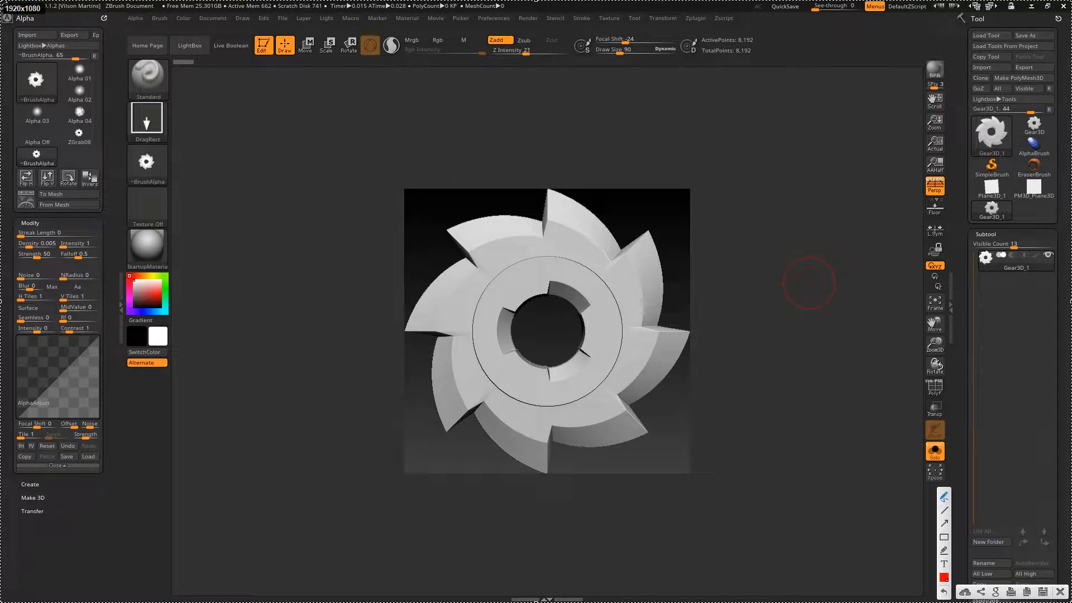
key(Escape)
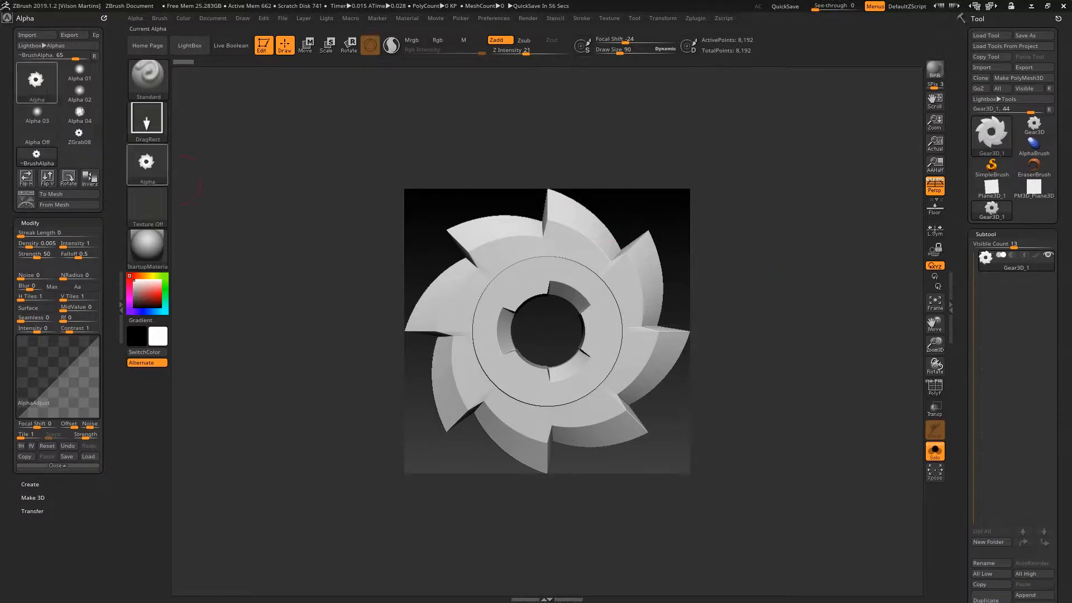
mouse_move(162, 177)
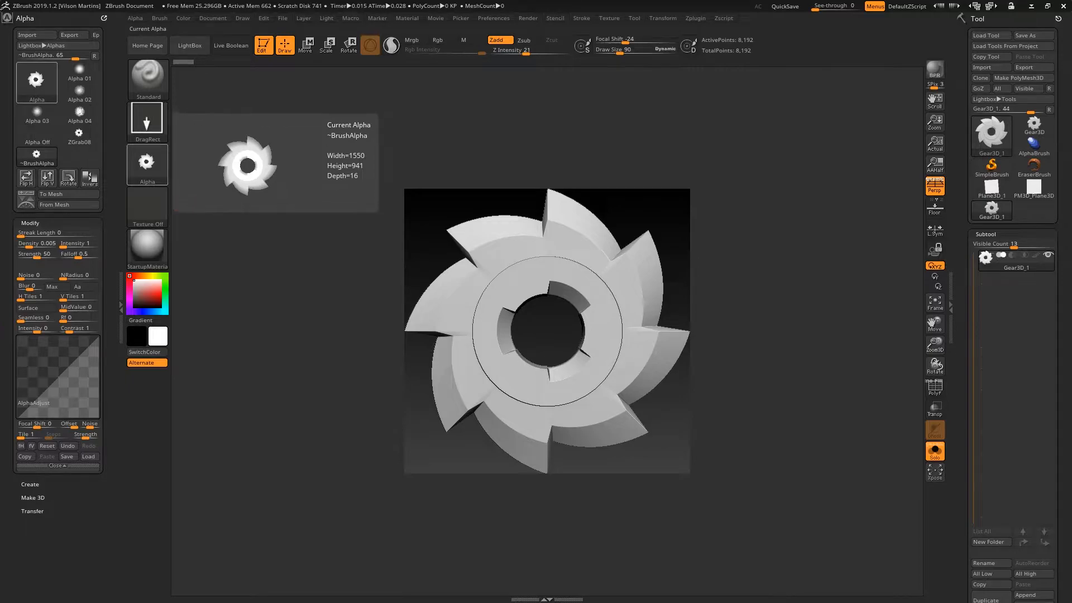
Grab the square gear document as a new alpha and switch to the PM3D_Plane3D mesh, framed in view
click(148, 163)
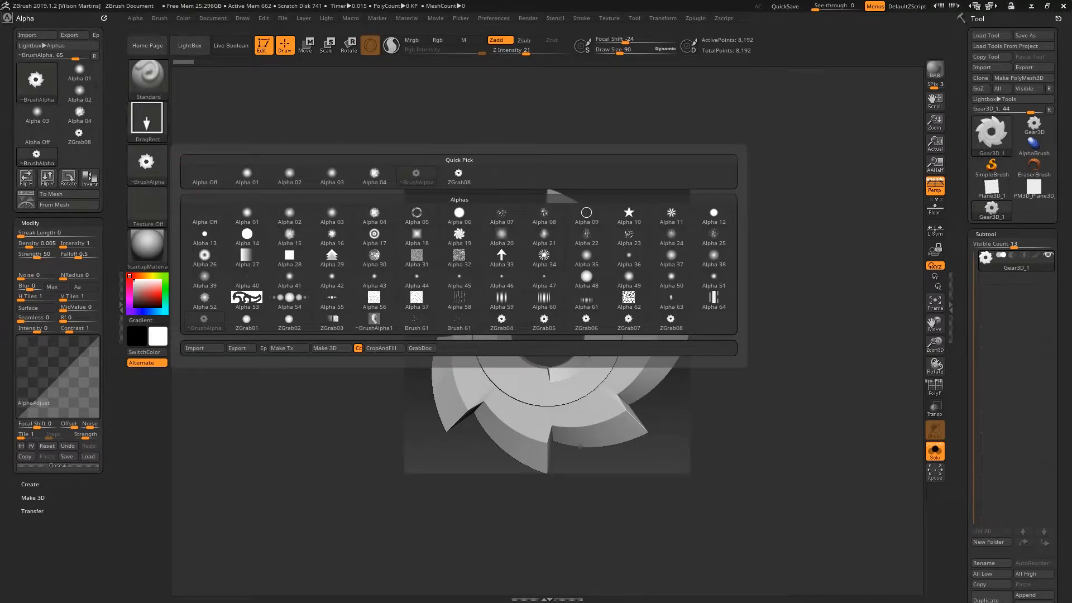
click(420, 348)
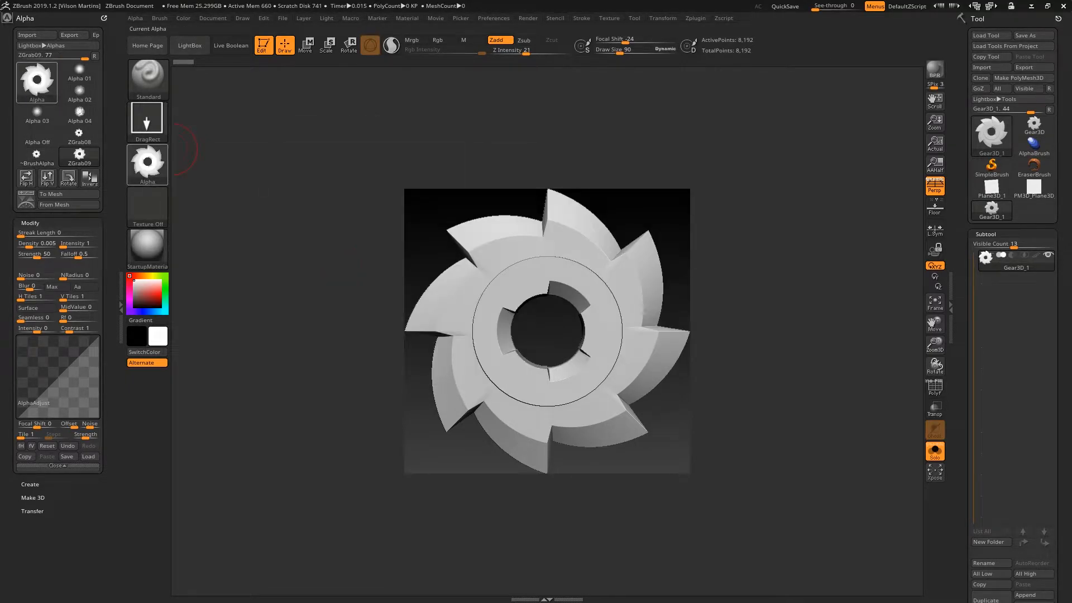
click(1034, 188)
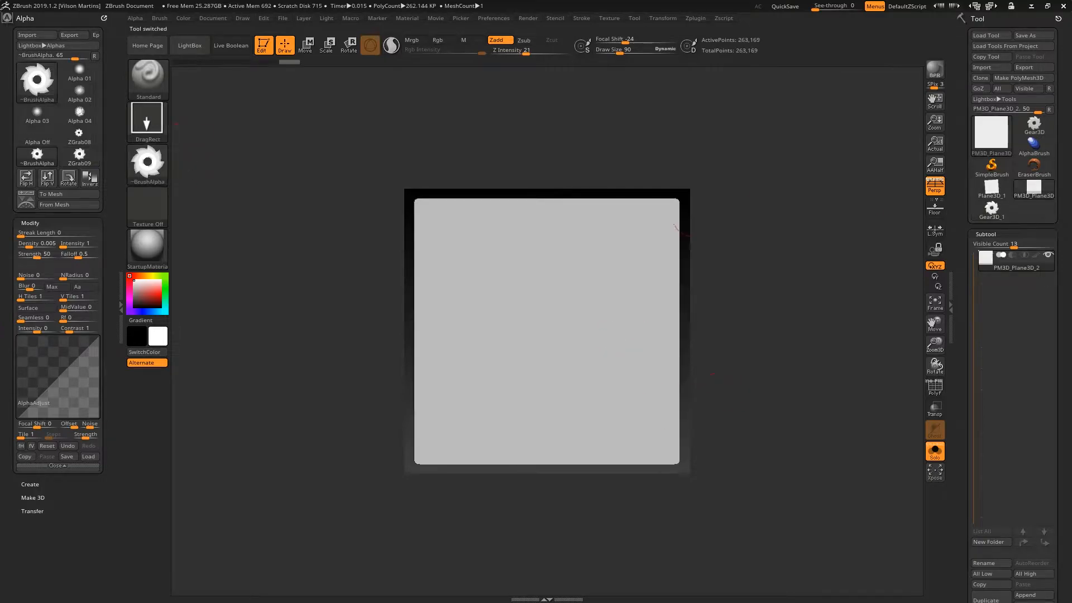
key(f)
Switch to the gear model and create an alpha from its mesh at map size 512, trying a rotated angle before accepting the front view
click(992, 209)
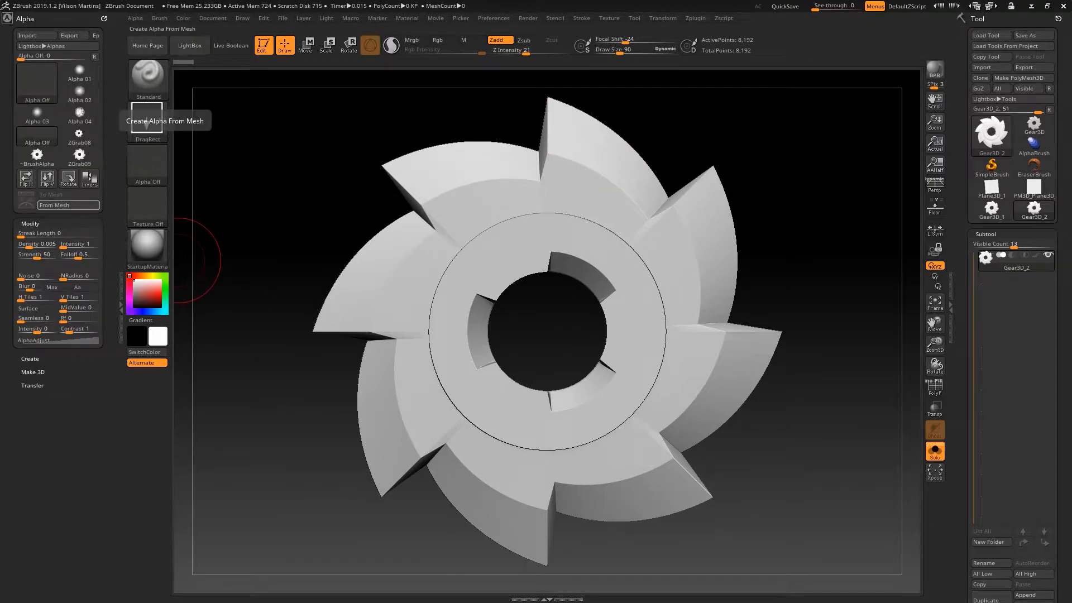
click(68, 205)
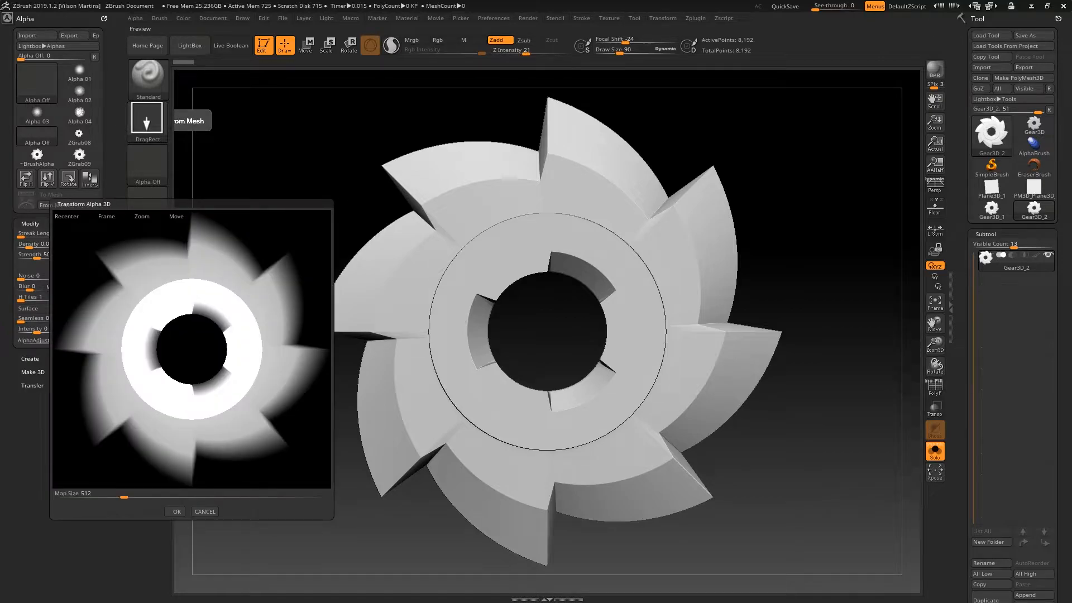
drag(192, 349, 162, 349)
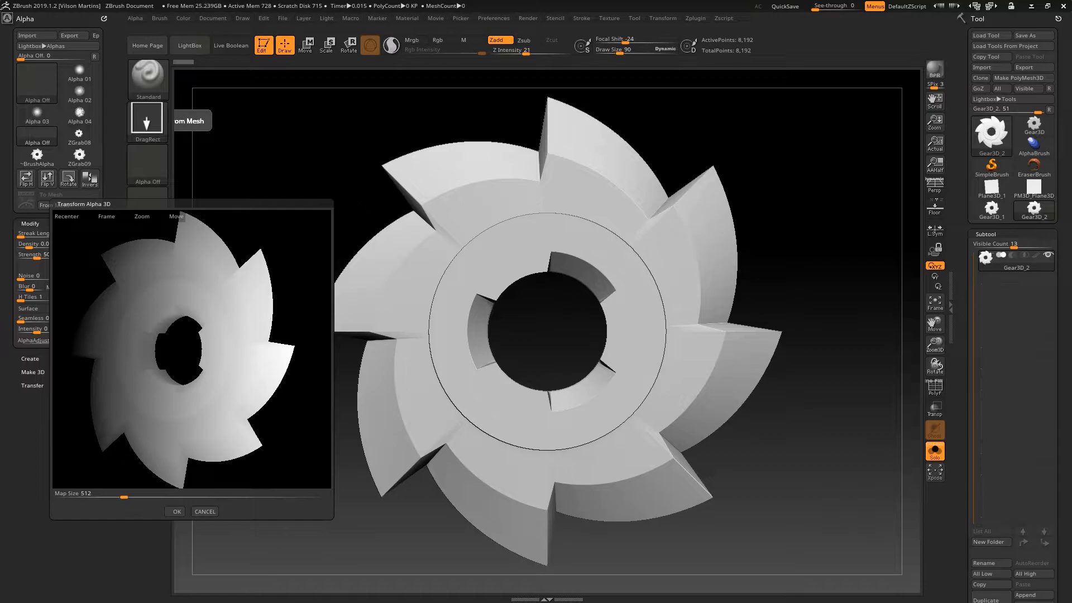
drag(162, 349, 198, 313)
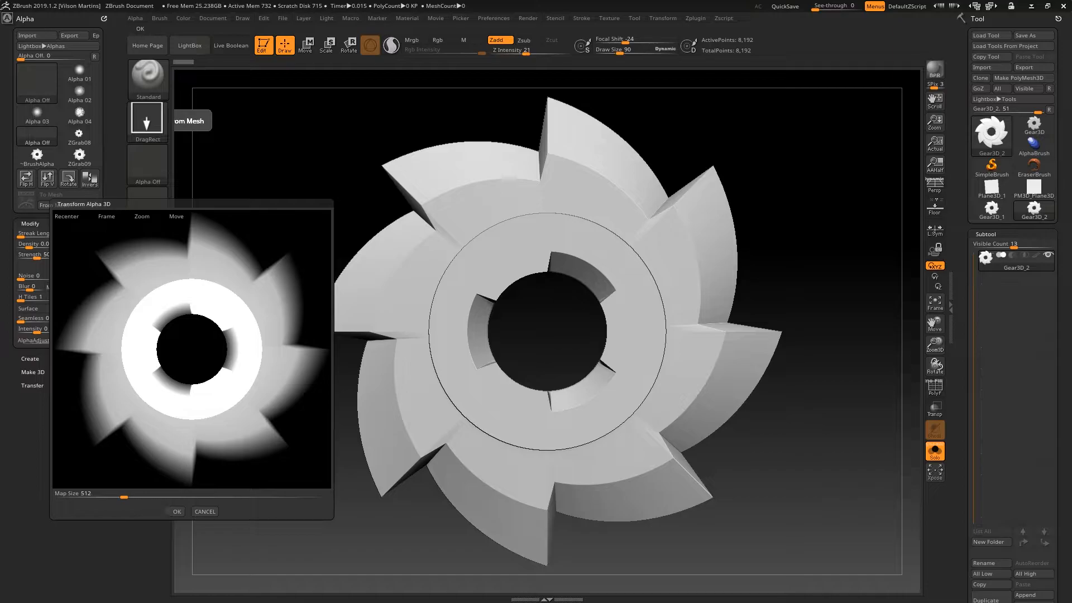
click(174, 511)
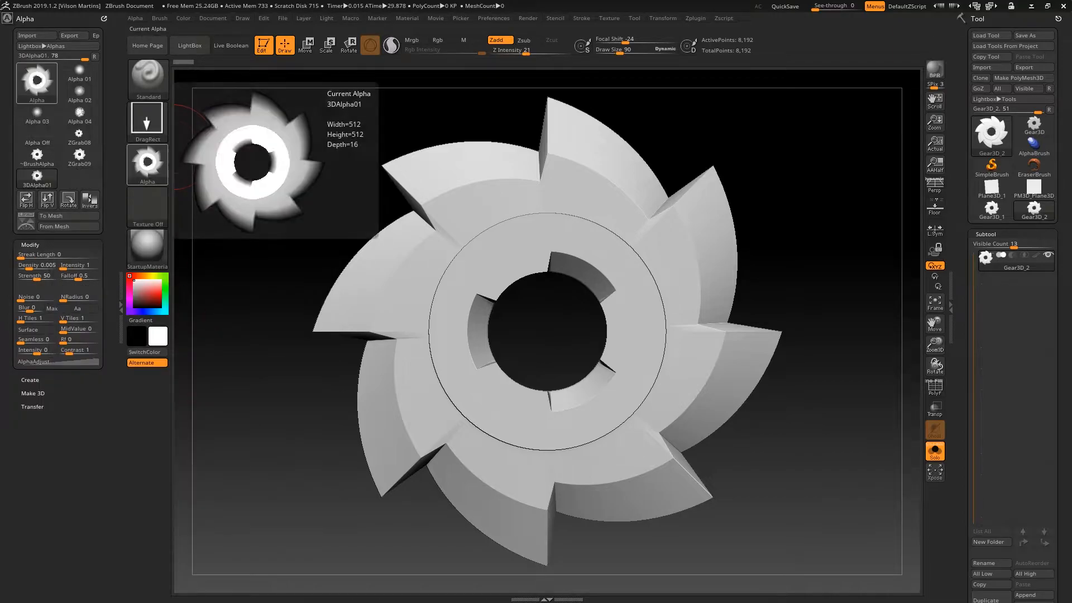
click(147, 163)
click(147, 163)
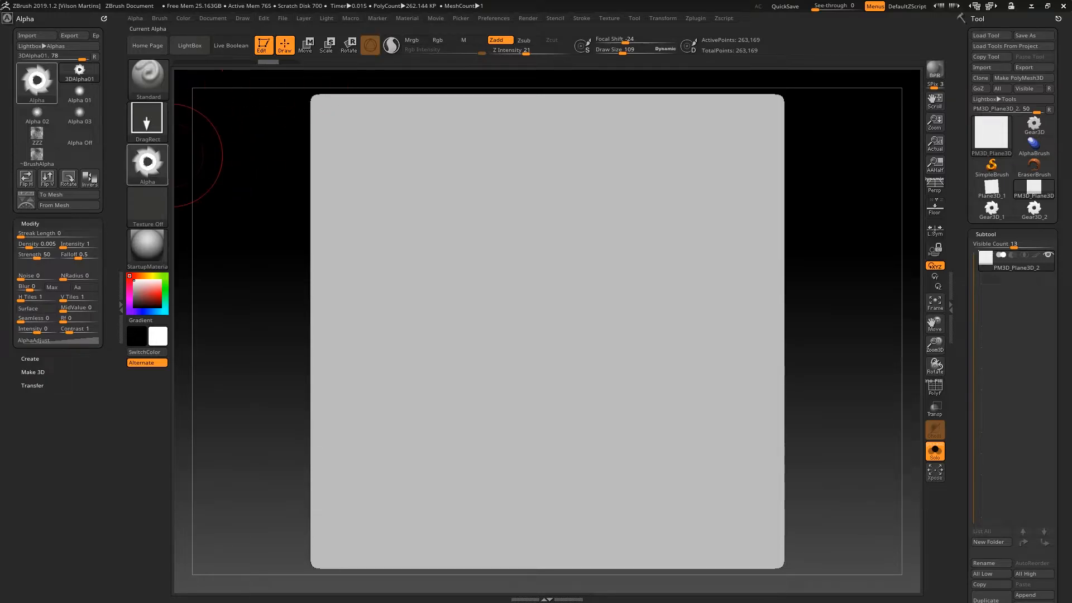
Import ZZZ.jpg from the Desktop as the current alpha
click(147, 163)
click(205, 369)
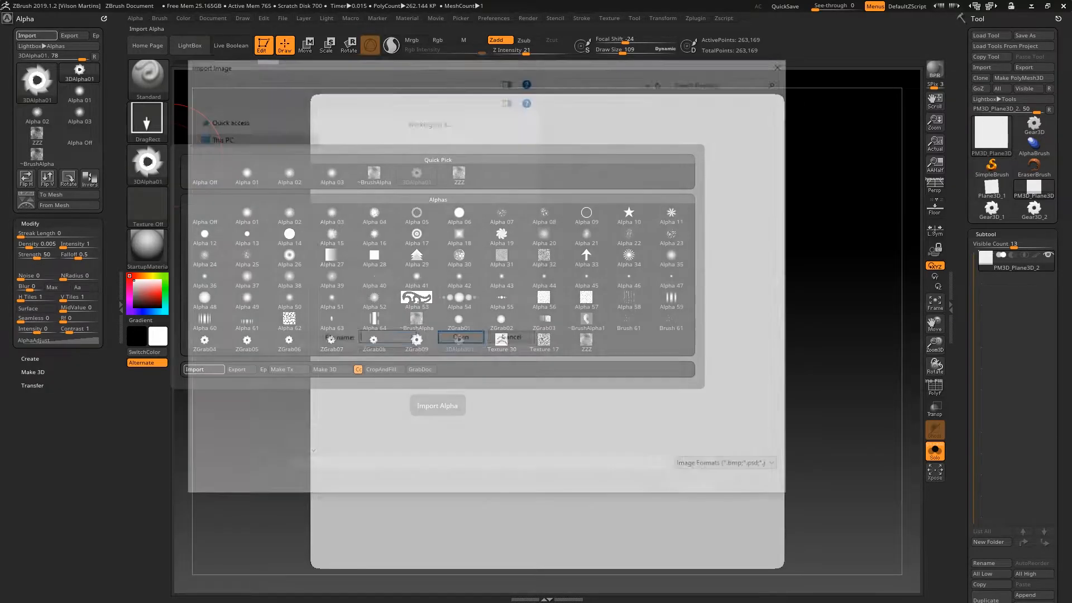
drag(794, 156, 794, 327)
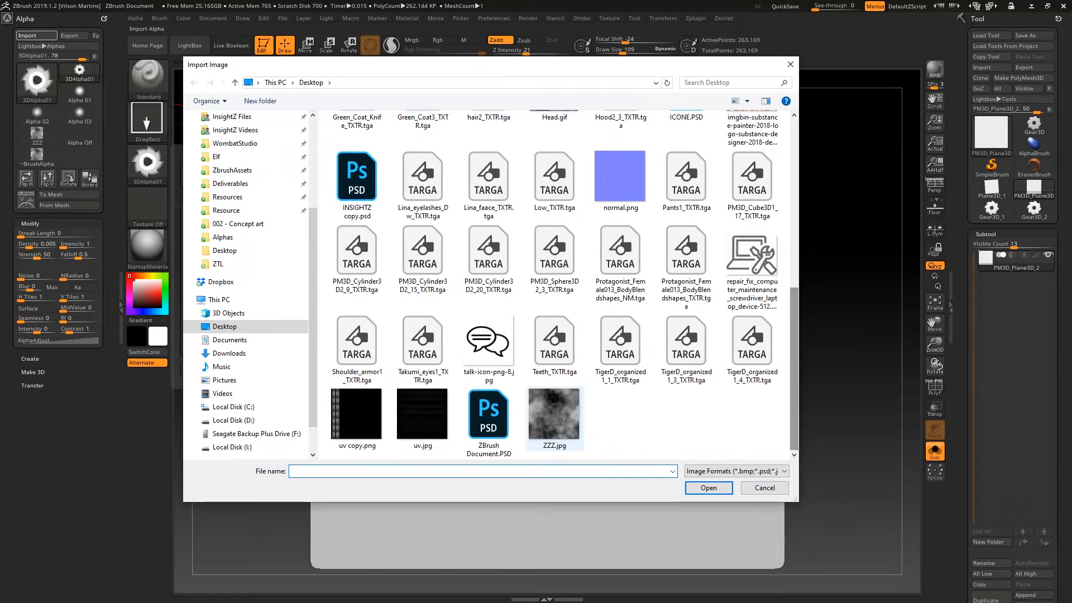
double_click(555, 419)
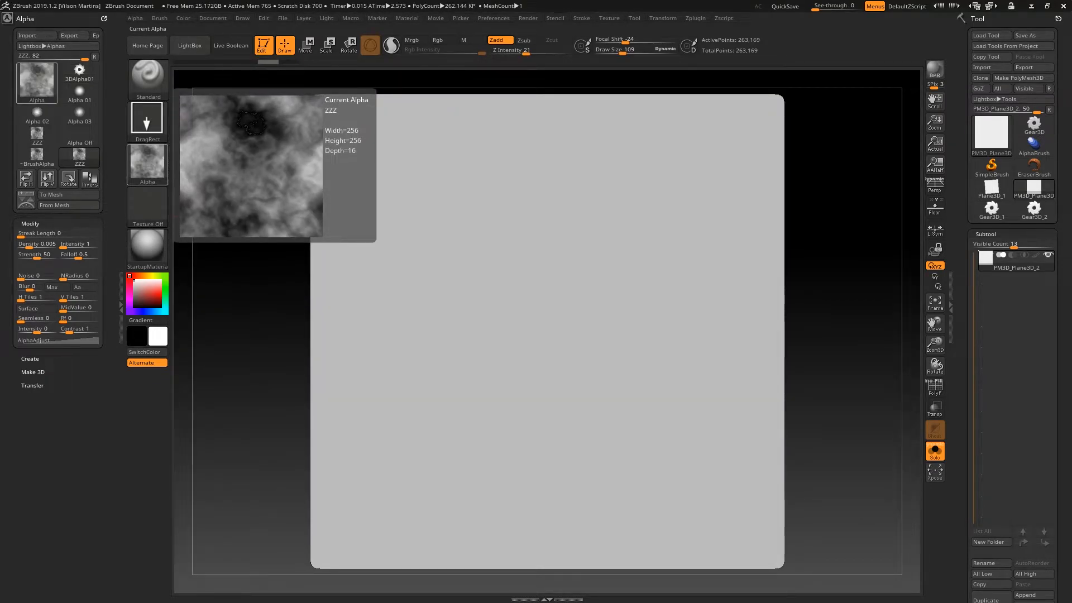
click(156, 163)
click(156, 163)
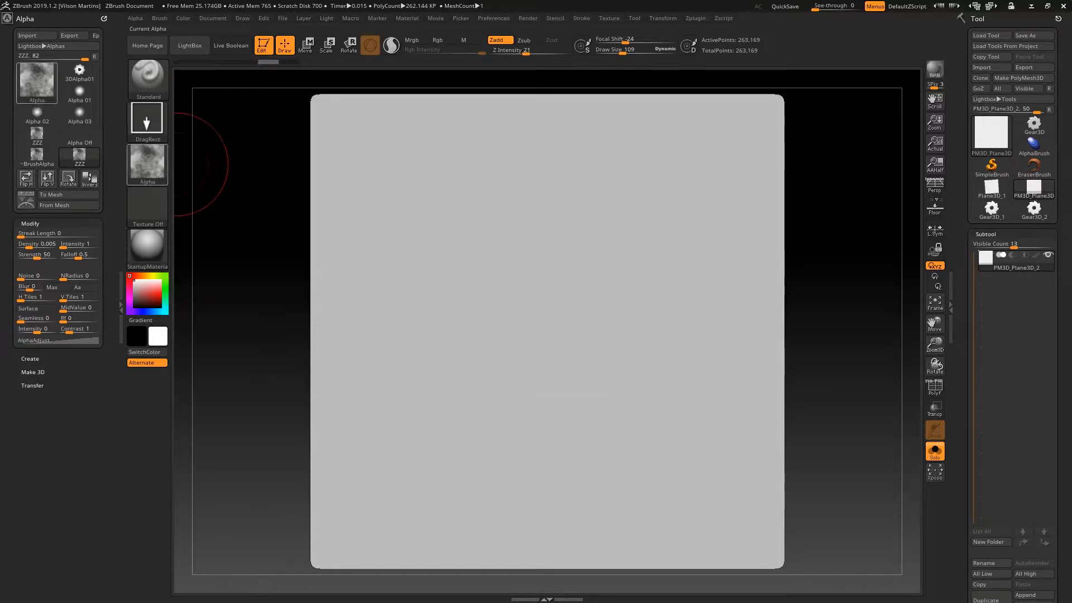
Test-stamp the ZZZ alpha on the plane, set Z Intensity to 33, stamp again and undo both stamps
drag(527, 329, 533, 492)
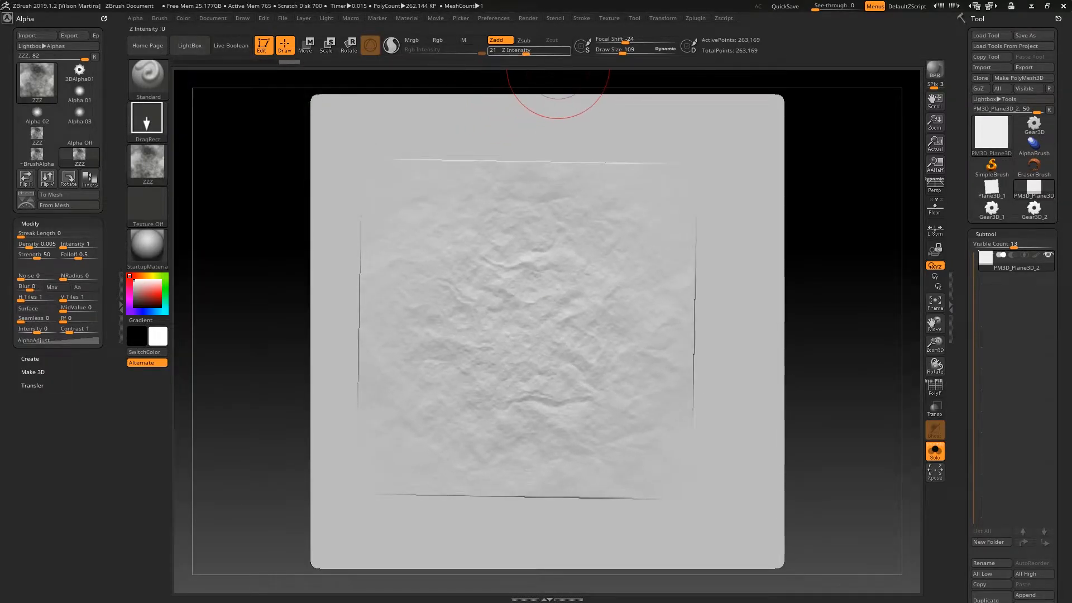
key(ctrl+z)
click(534, 51)
drag(540, 284, 575, 288)
key(ctrl+z)
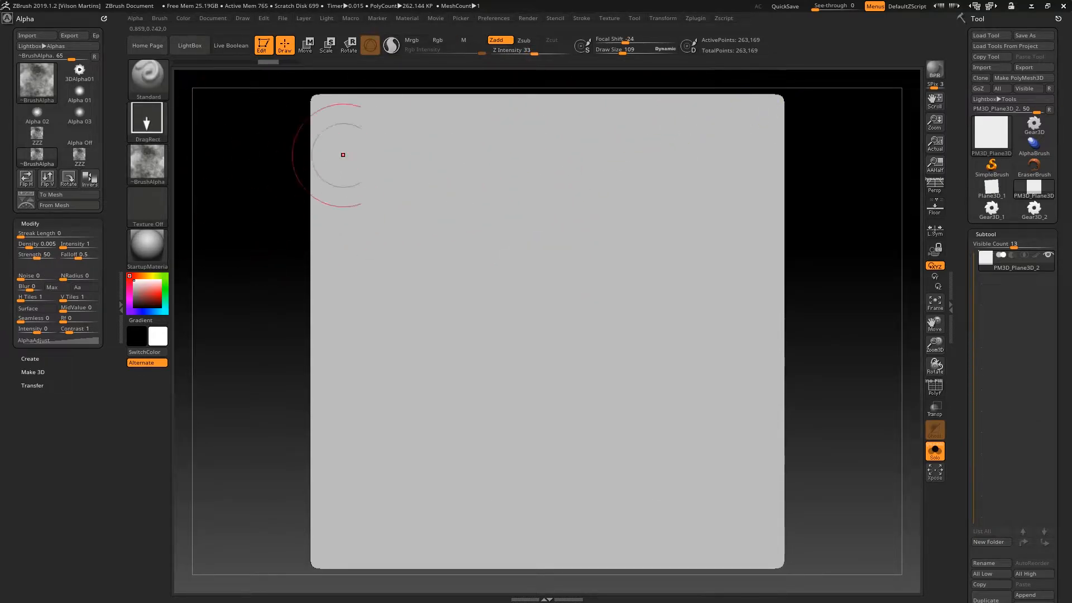
Turn off the current alpha, select the ~BrushTxtr texture and convert it into an alpha
click(154, 162)
click(205, 176)
click(153, 208)
click(204, 216)
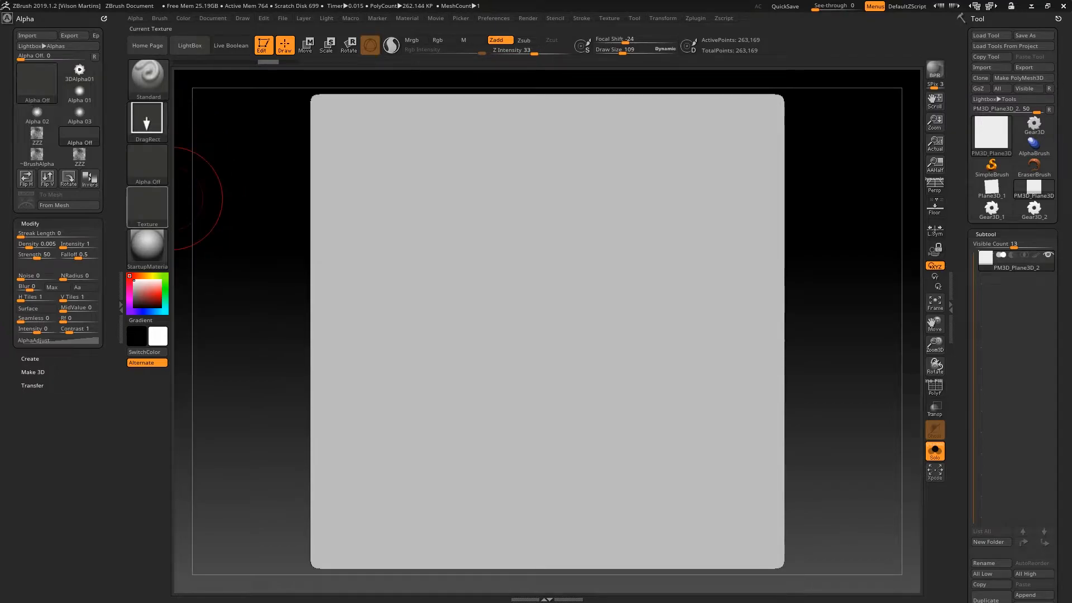
click(148, 207)
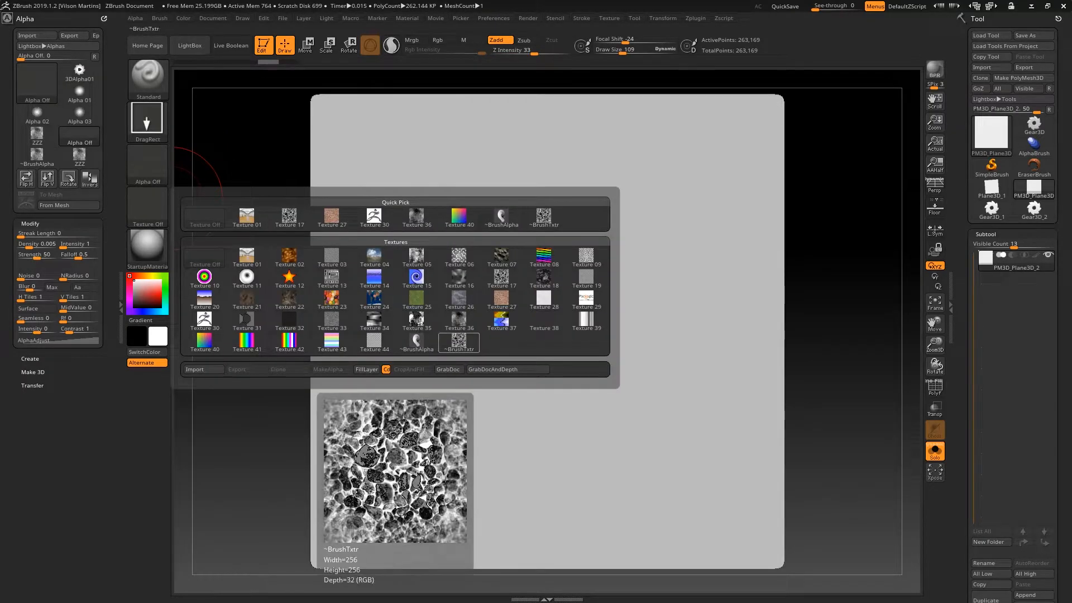
click(459, 340)
click(148, 206)
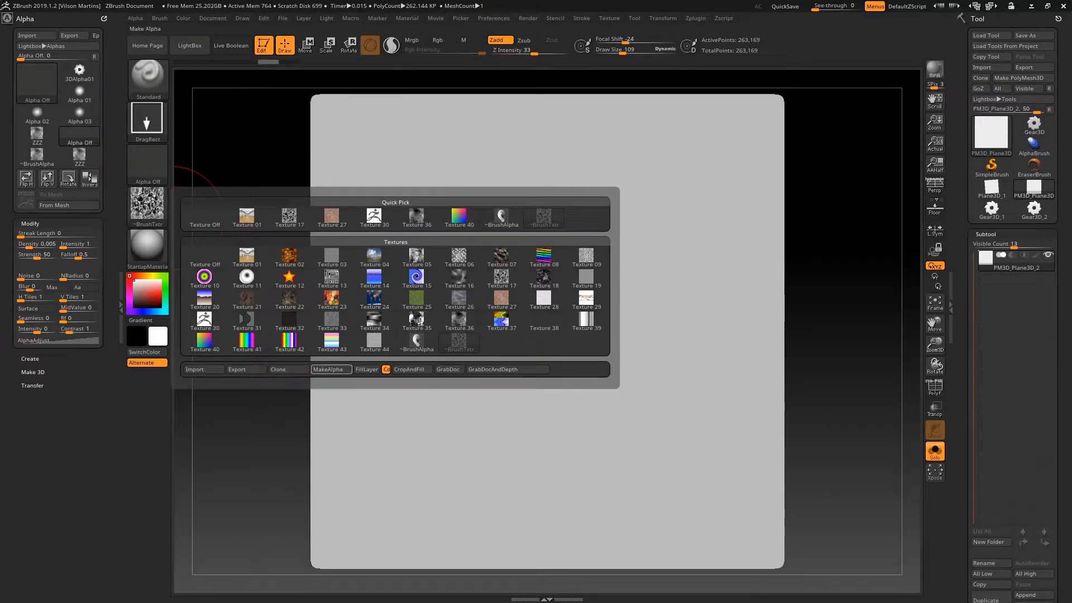
click(331, 369)
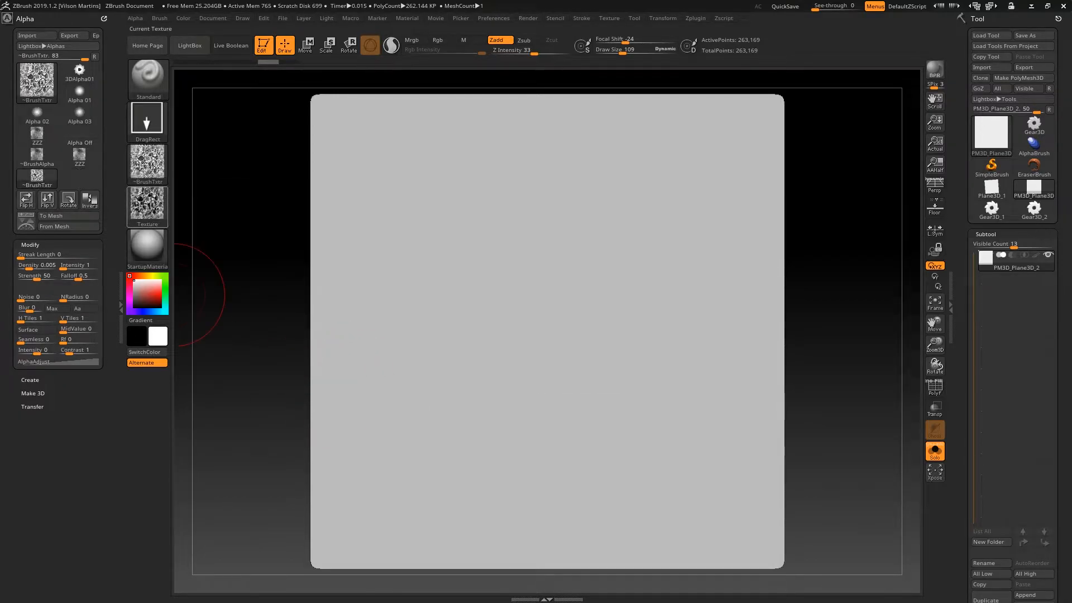
Turn the texture off, test-stamp the ~BrushTxtr alpha on the plane and undo the stamp
click(148, 206)
click(205, 215)
drag(570, 324, 558, 190)
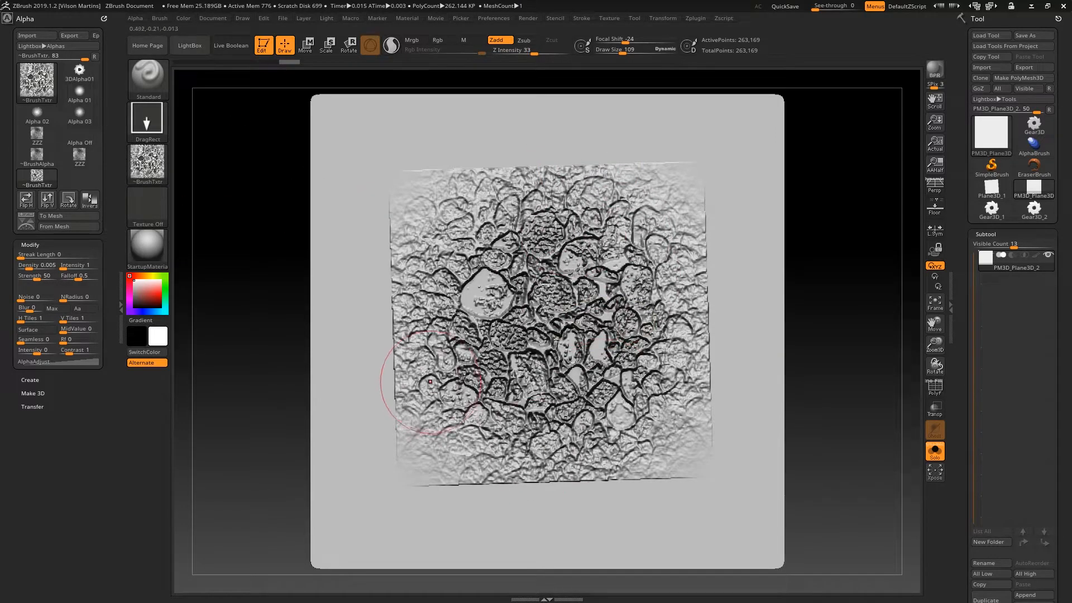
key(ctrl+z)
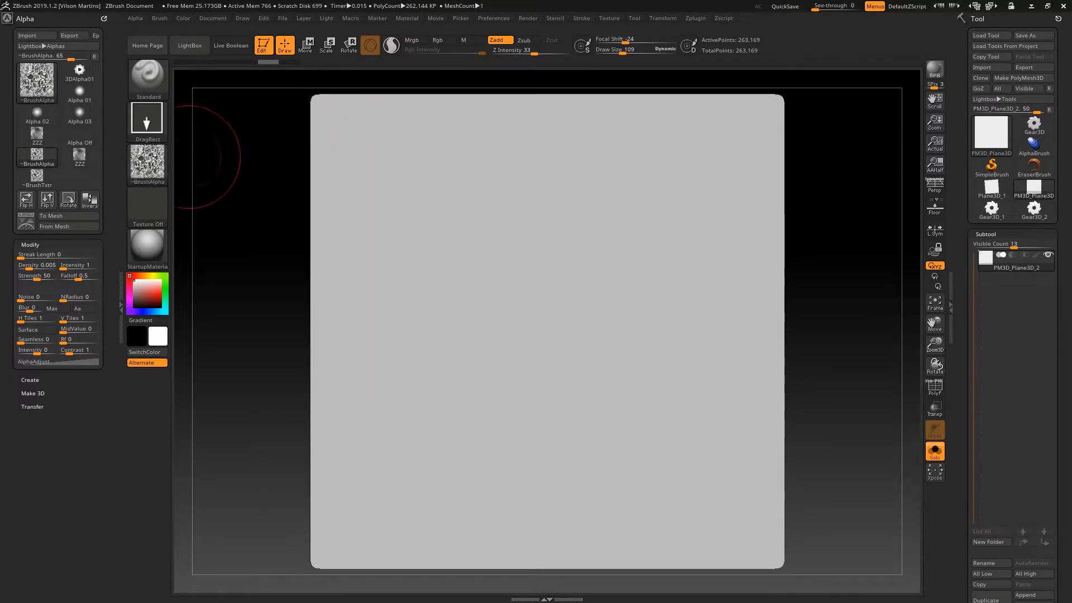
Browse the LightBox alpha library and load pants_mainseam01-v2.jpg as a texture and Leathery Skin13.psd as an alpha
click(148, 162)
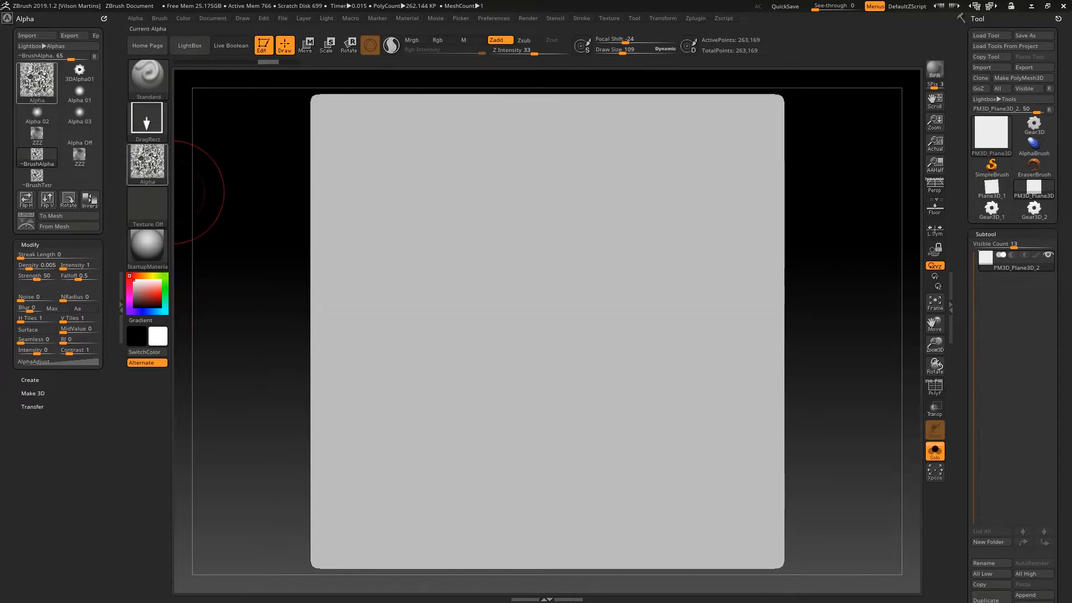
click(190, 45)
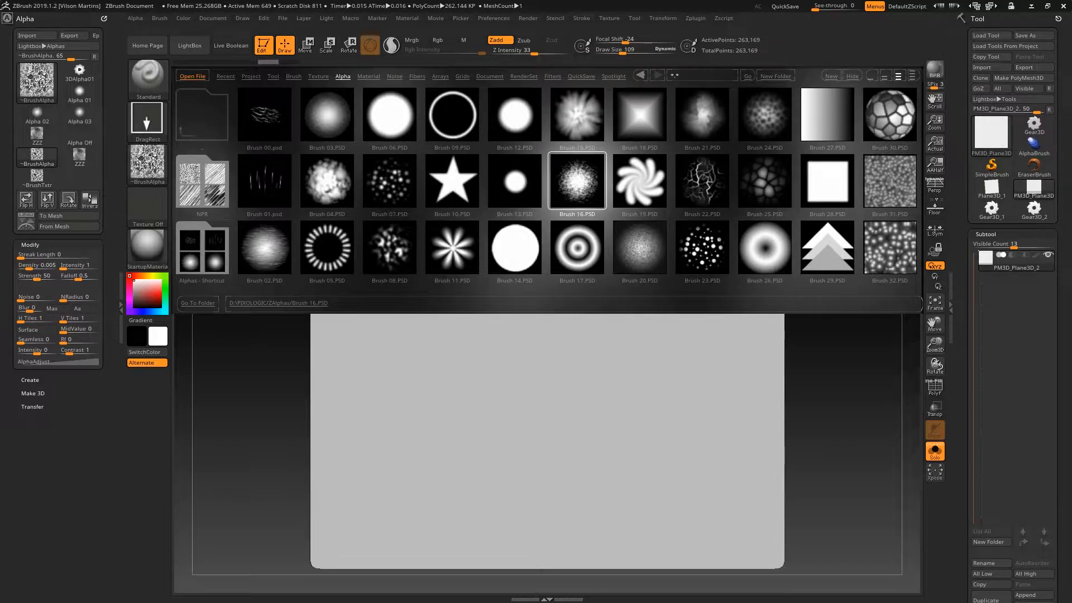
click(148, 207)
scroll(548, 185, right, 5)
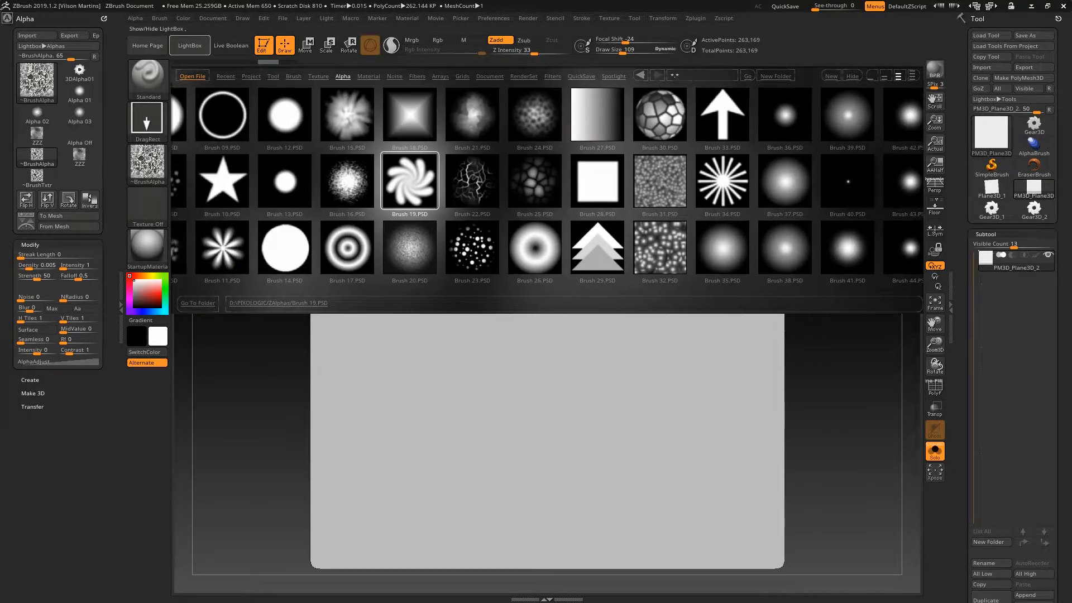
scroll(547, 190, right, 10)
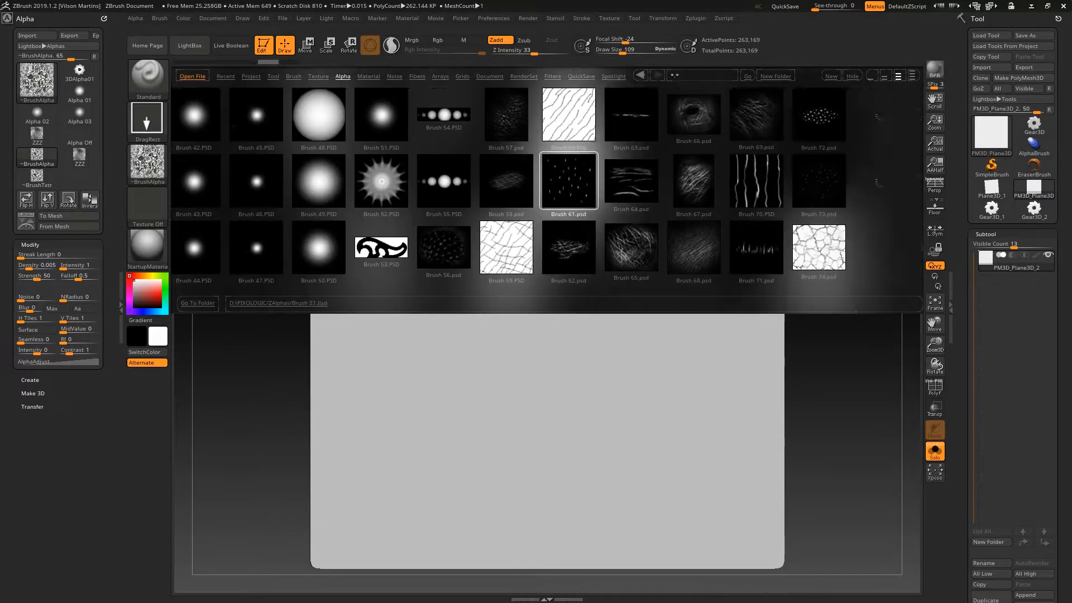
scroll(547, 190, right, 3)
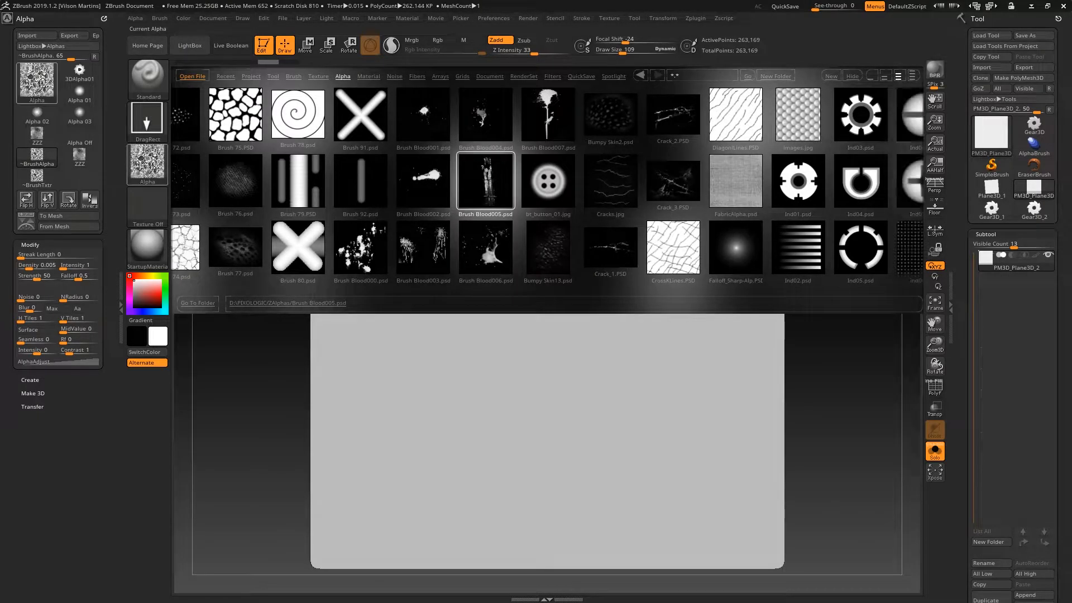
scroll(673, 179, right, 3)
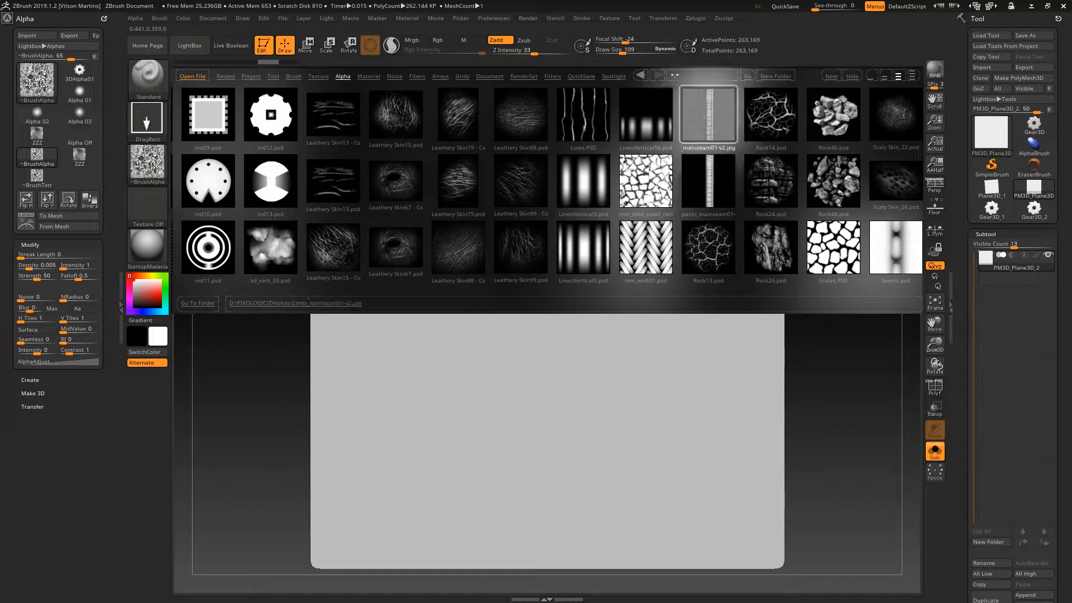
double_click(708, 115)
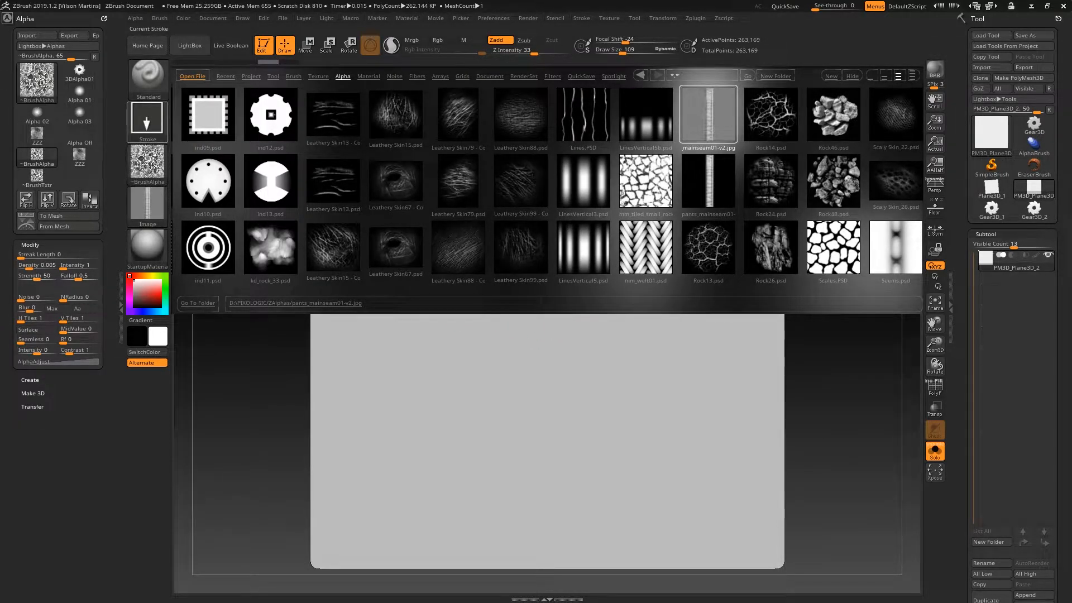
double_click(332, 181)
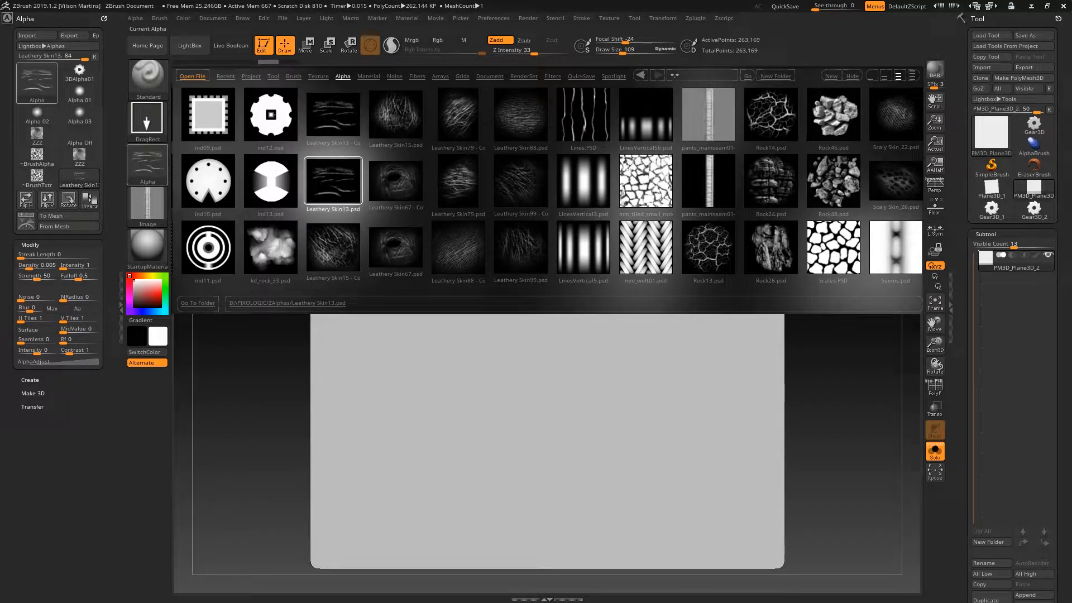
Compare the JPG and PSD versions of pants_mainseam01-v2 in LightBox and mark up the area beside the JPG thumbnail on a screen capture
drag(708, 181, 415, 181)
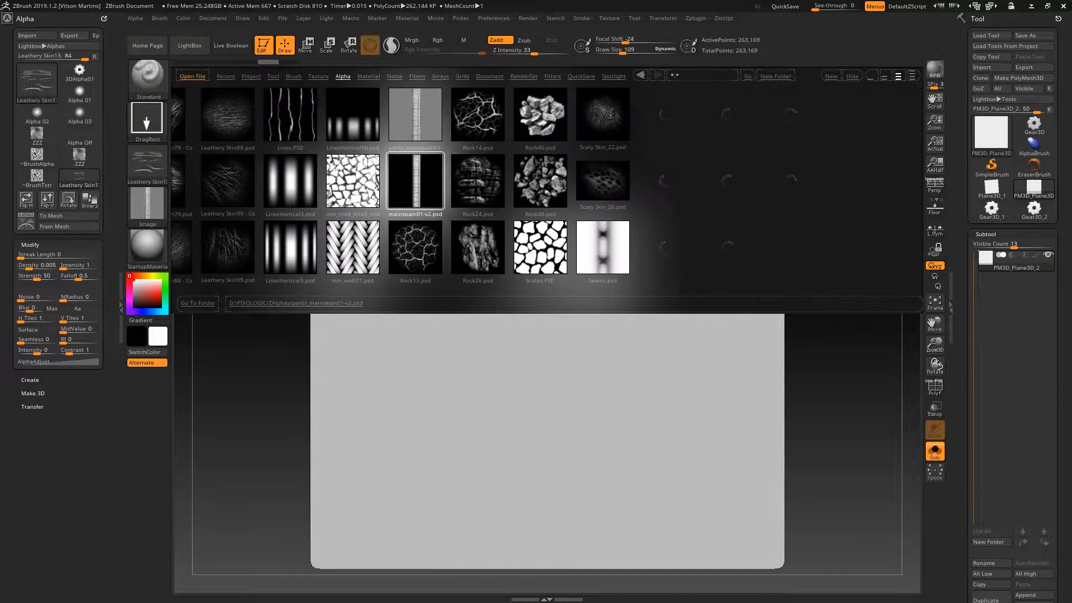
click(512, 114)
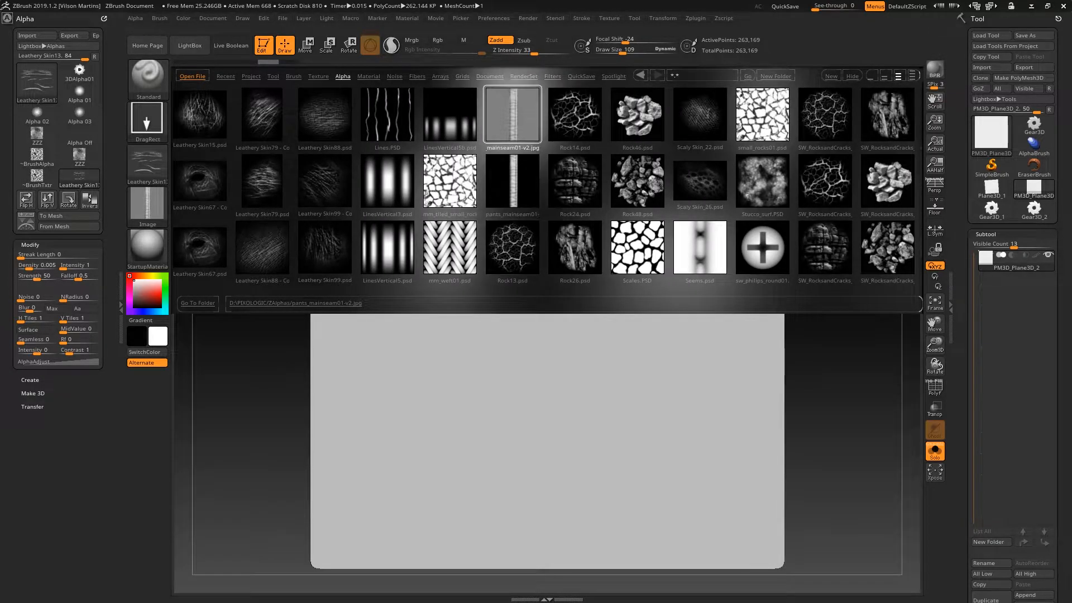
key(Print)
drag(582, 112, 542, 150)
drag(547, 138, 556, 146)
Make an alpha from the loaded pants seam texture
click(148, 207)
click(148, 207)
click(335, 433)
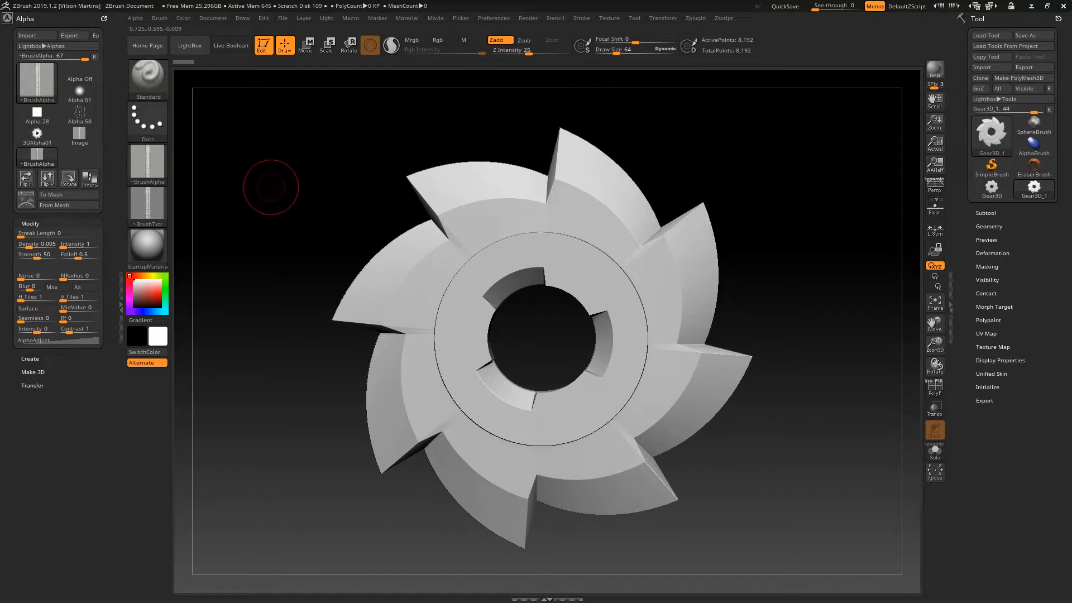
Switch to Photoshop, point out the hexagon's blurred edge on a screen capture, then hide Polygon 1 copy and show Polygon 1
key(alt+Tab)
alt+scroll(592, 216, up, 3)
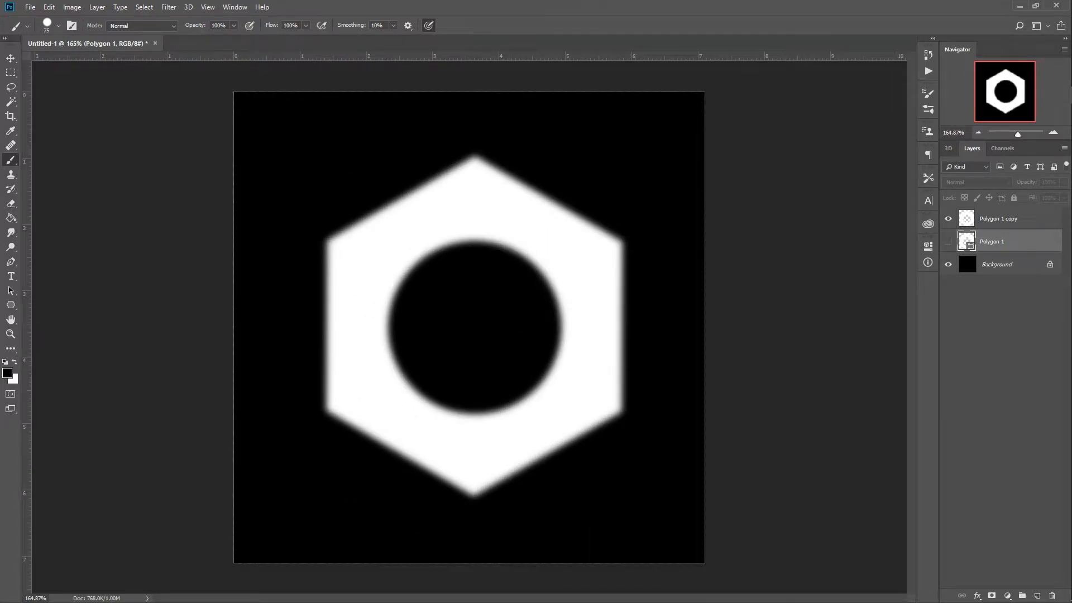
key(Print)
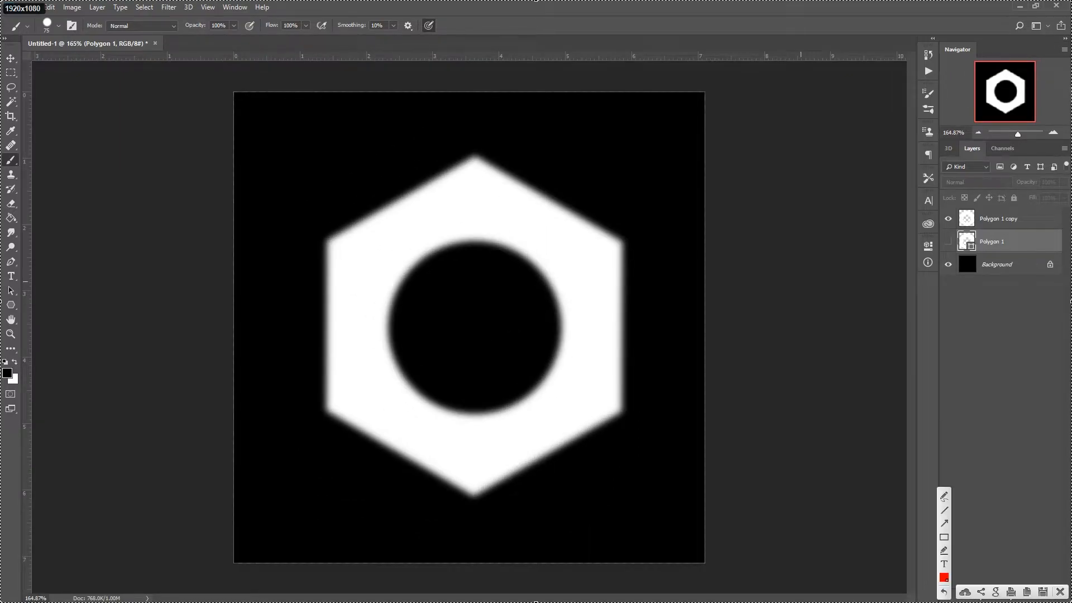
drag(606, 178, 576, 208)
key(Escape)
click(948, 218)
click(948, 241)
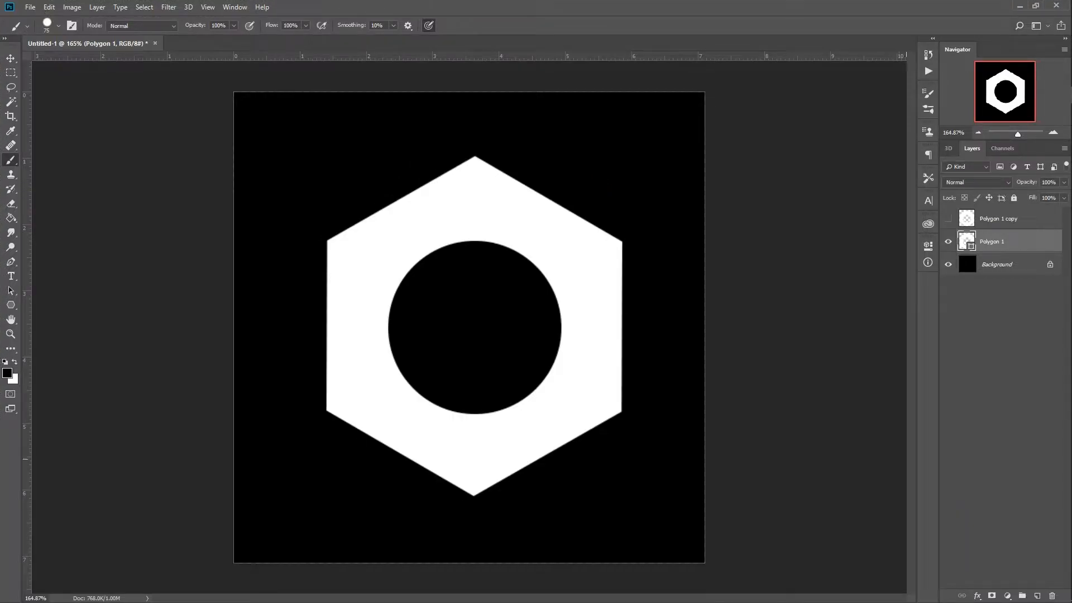
Sketch a straight-walled, hard-cornered height profile beside the sharp hexagon on a screen capture, then erase it and dismiss the capture
key(Print)
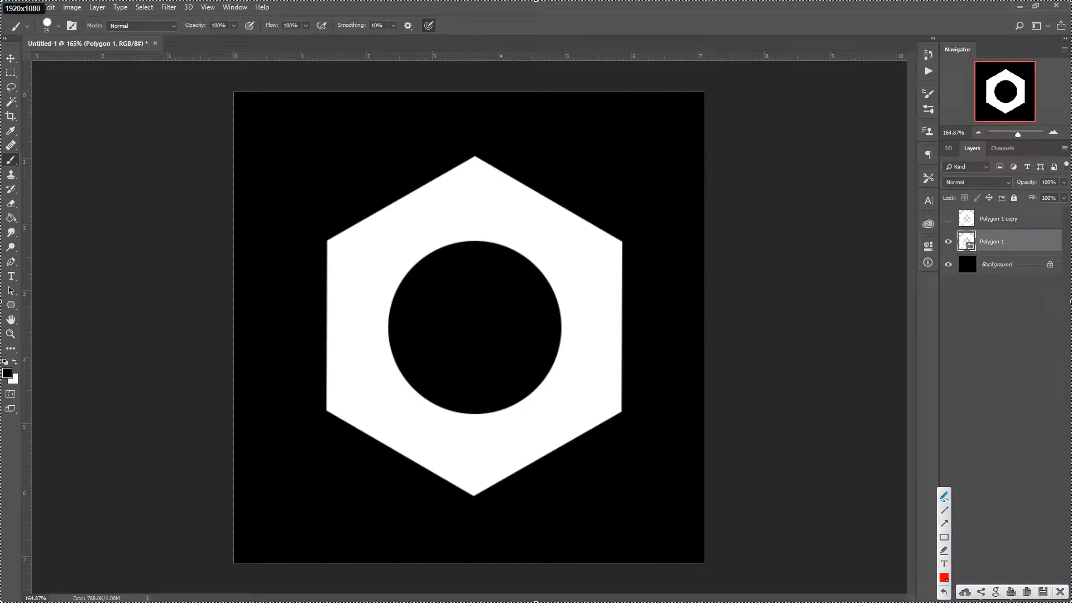
mouse_move(631, 175)
mouse_down()
mouse_move(636, 119)
mouse_move(671, 118)
mouse_up()
key(ctrl+z)
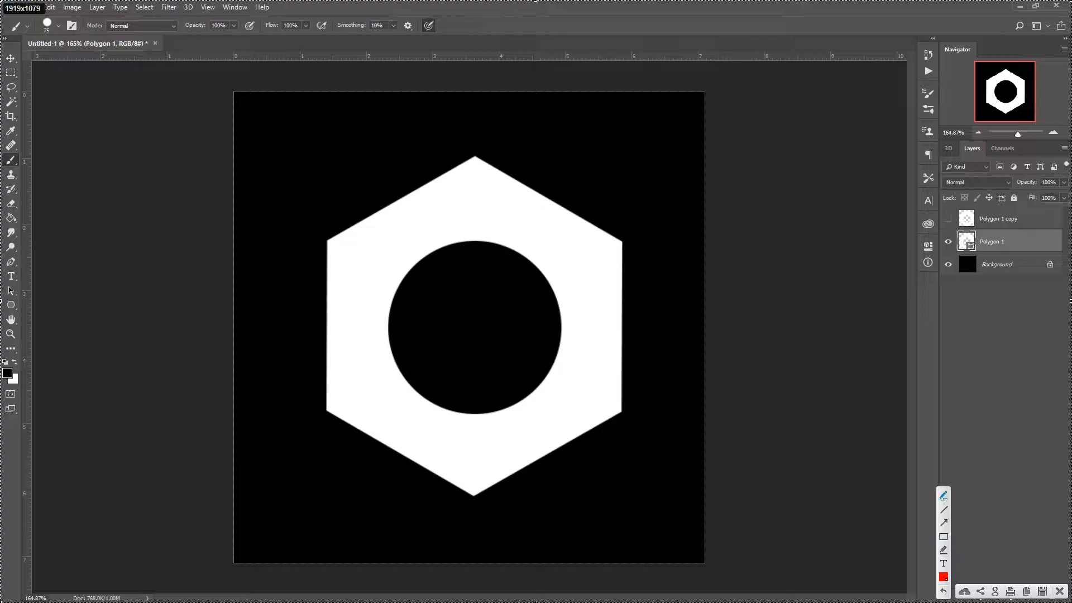
drag(566, 159, 709, 156)
mouse_move(614, 158)
mouse_down()
mouse_move(616, 114)
mouse_move(670, 112)
mouse_move(687, 155)
mouse_up()
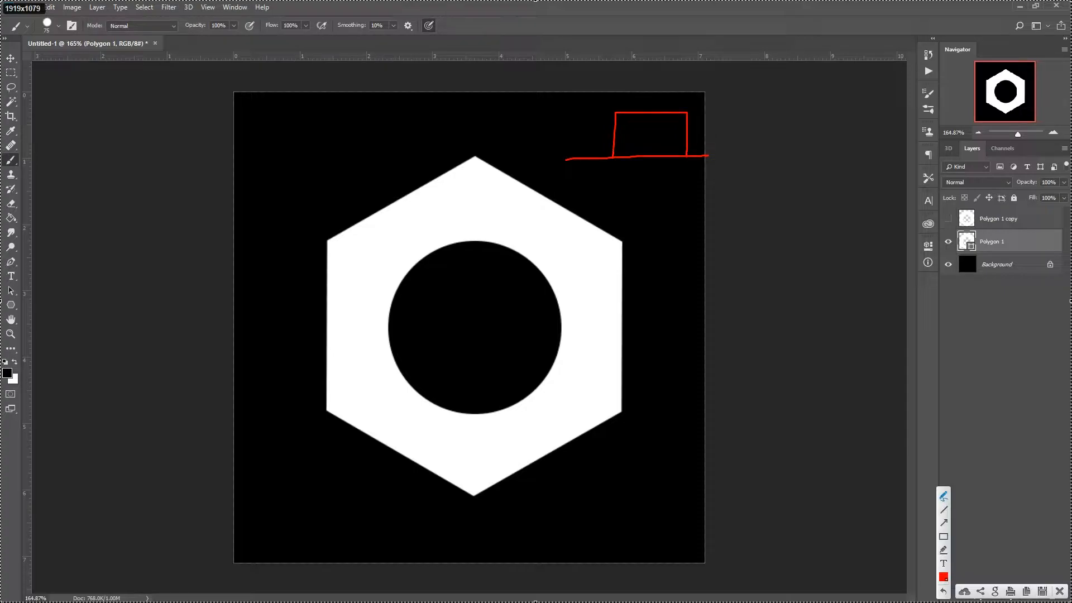
drag(610, 115, 615, 154)
key(ctrl+z)
key(ctrl+z)
key(ctrl+z)
key(Escape)
Hide Polygon 1, then show and select Polygon 1 copy
click(949, 241)
click(948, 219)
click(999, 218)
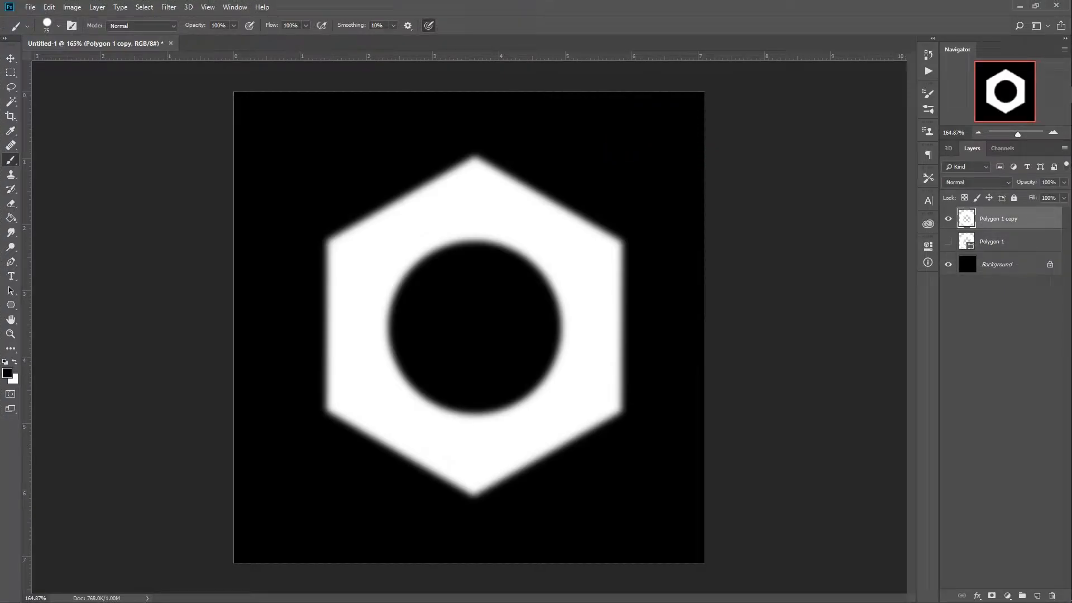
Sketch a soft-cornered, sloping height profile above the blurred hexagon on a screen capture, then dismiss the capture
key(Print)
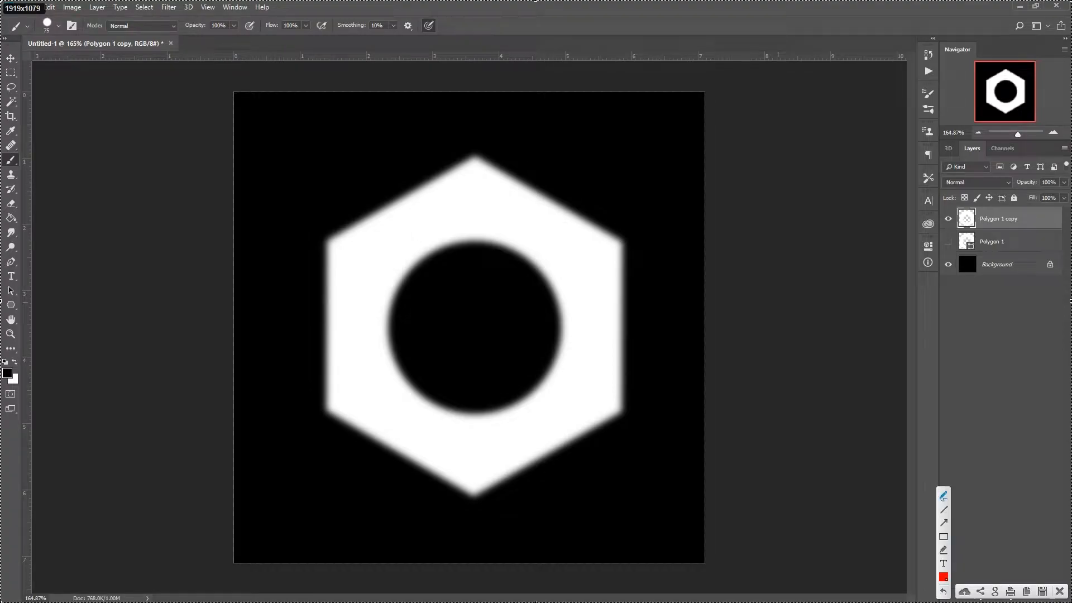
drag(520, 156, 684, 159)
mouse_move(551, 155)
mouse_down()
mouse_move(561, 112)
mouse_move(608, 112)
mouse_move(628, 130)
mouse_move(630, 158)
mouse_up()
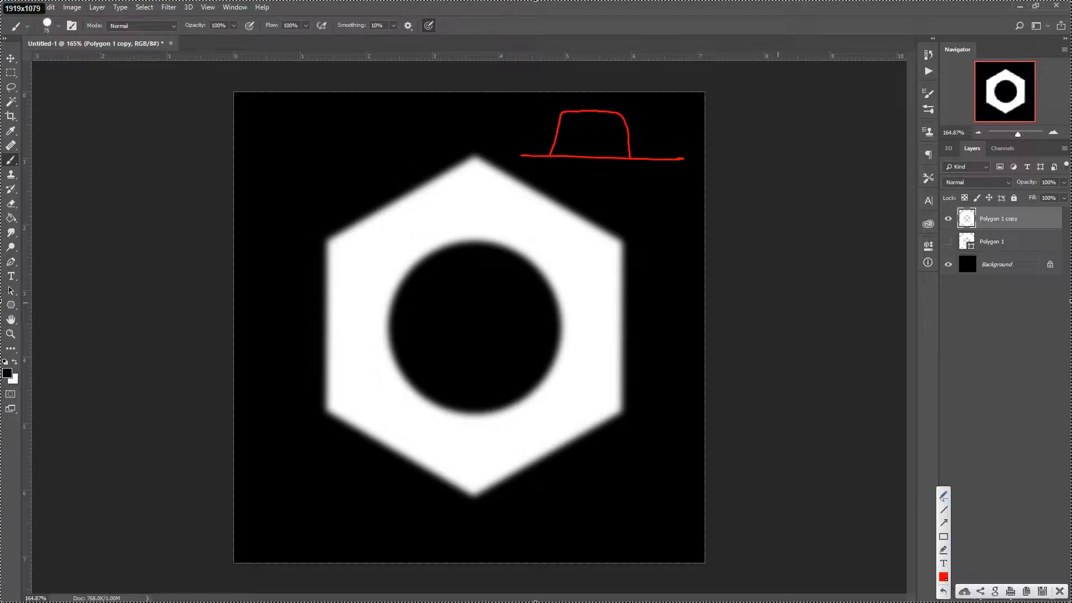
key(Escape)
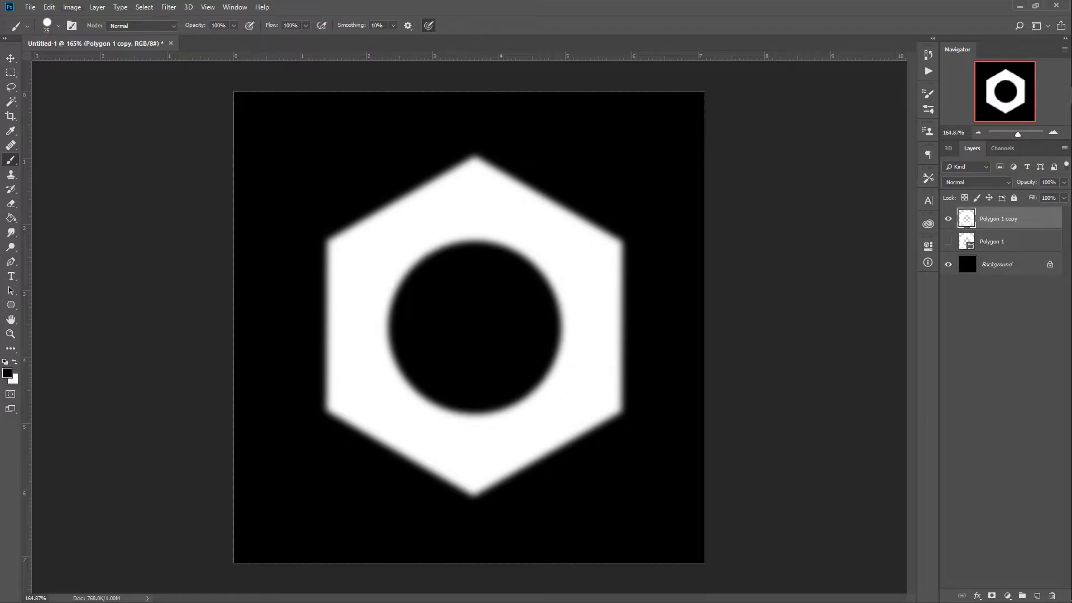
Look over the image colour modes and bit depths and the file saving commands without applying any
click(72, 7)
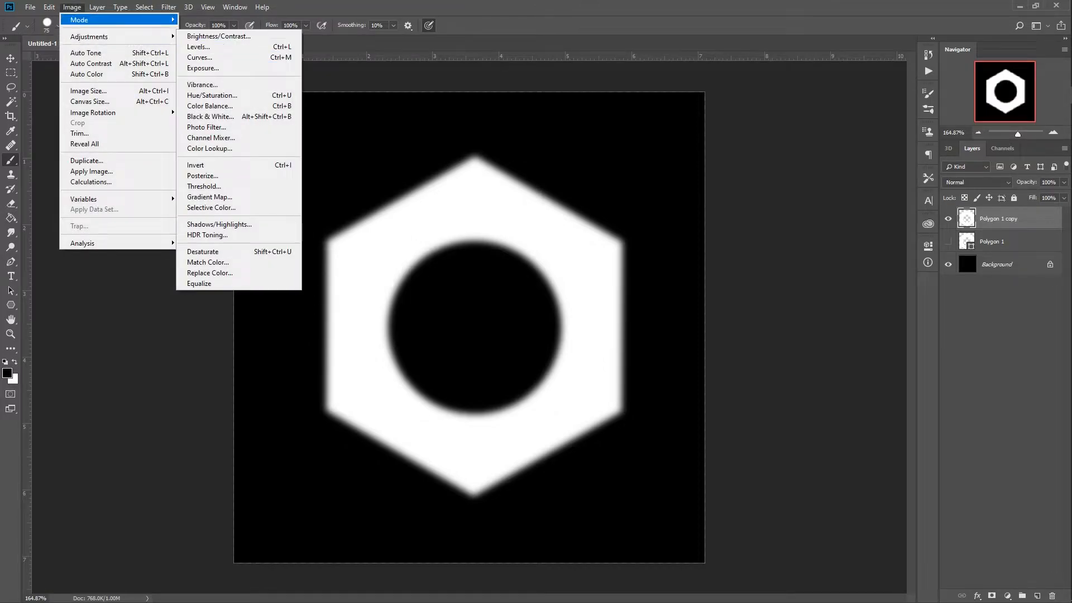
mouse_move(139, 19)
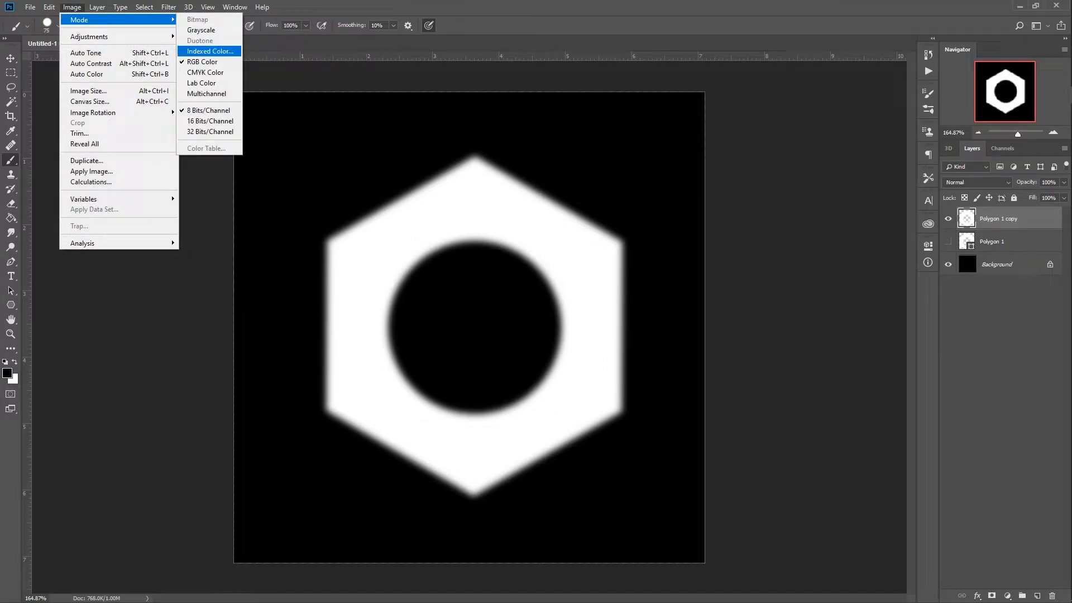
mouse_move(30, 6)
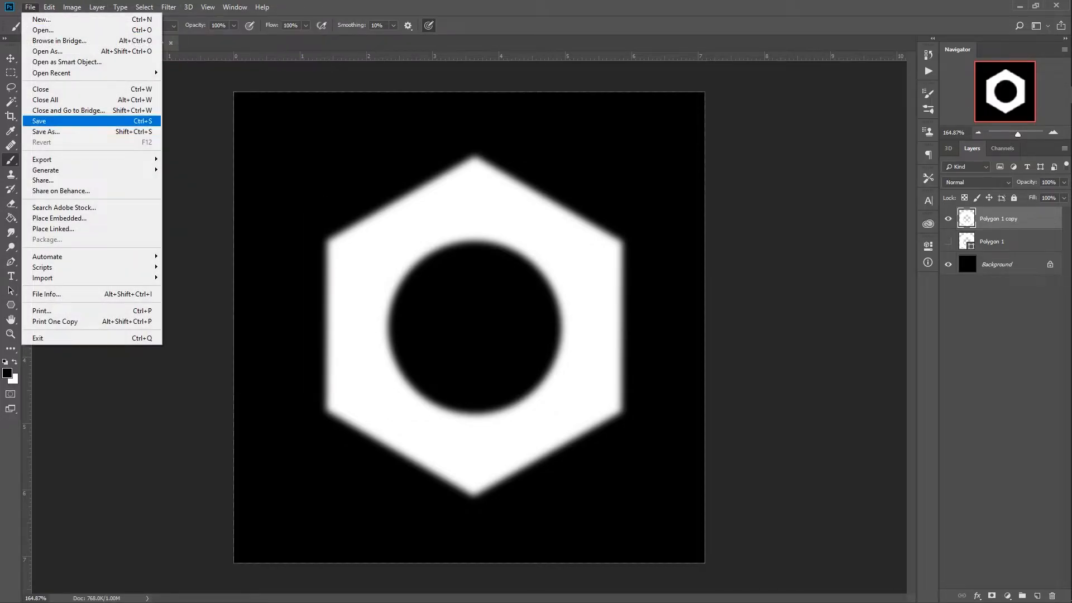
key(Escape)
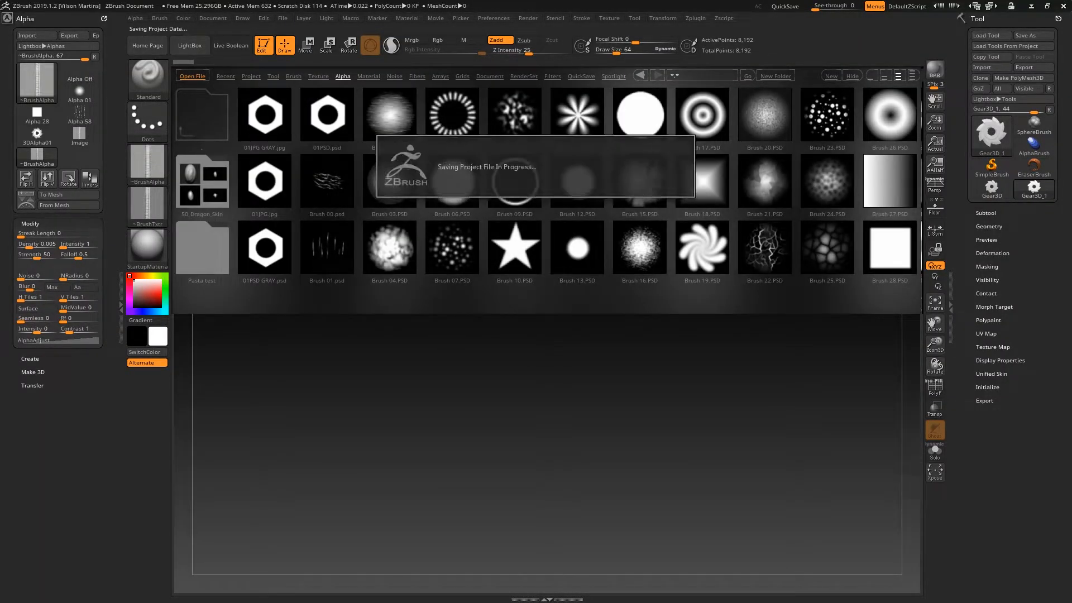
Switch to ZBrush and mark the names of 01JPG GRAY.jpg, 01JPG.jpg and 01PSD GRAY.psd in LightBox on a screen capture
key(Print)
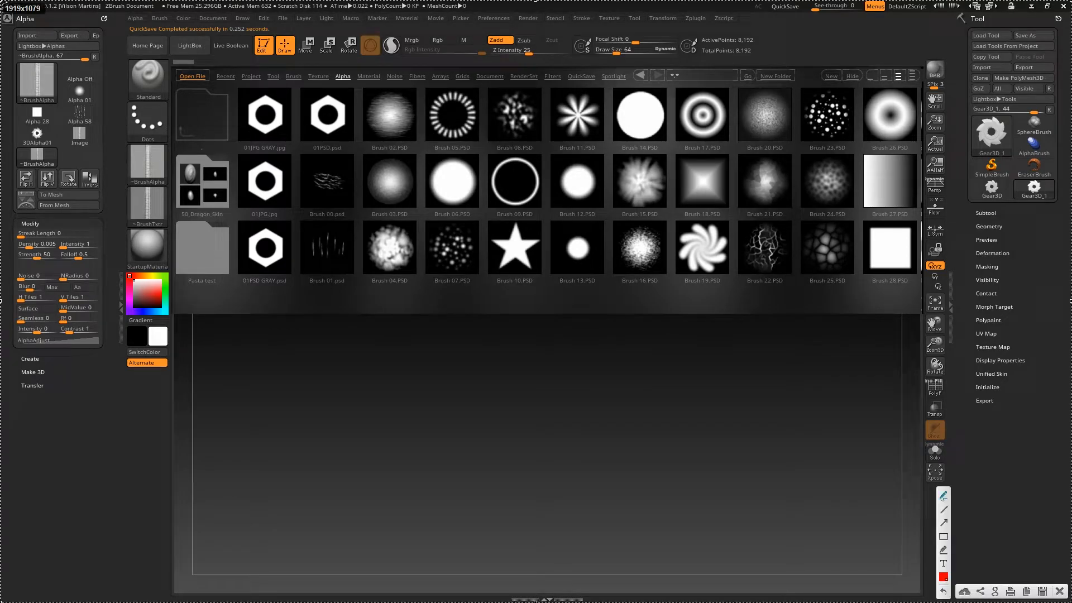
drag(249, 150, 271, 152)
drag(258, 218, 267, 218)
drag(260, 284, 274, 283)
key(Escape)
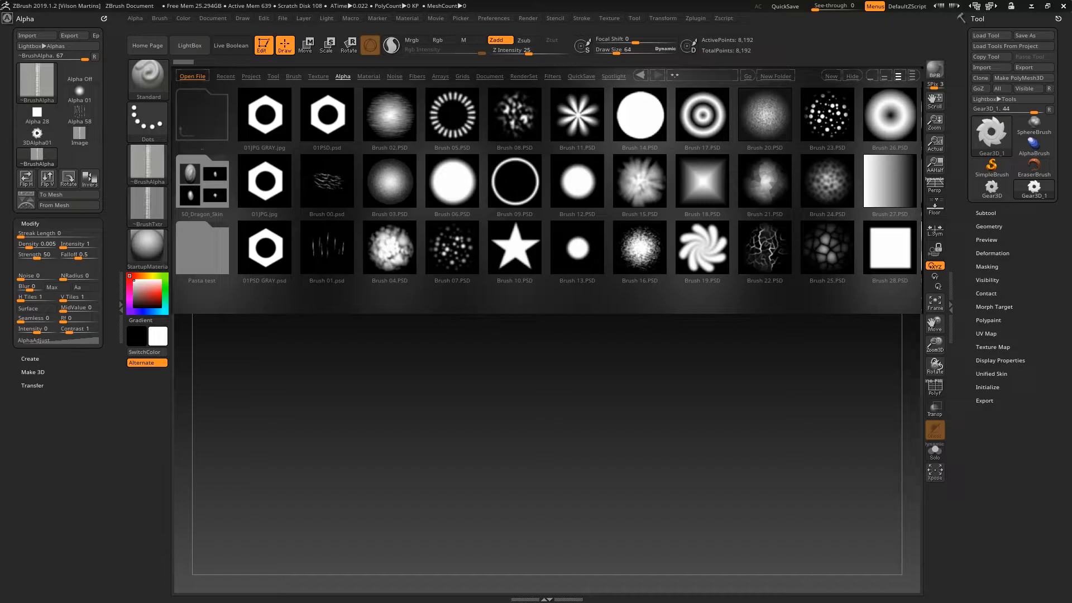
Load 01JPG.jpg from LightBox as a texture, look over the Make Alpha option, then set the texture to Texture Off
click(264, 181)
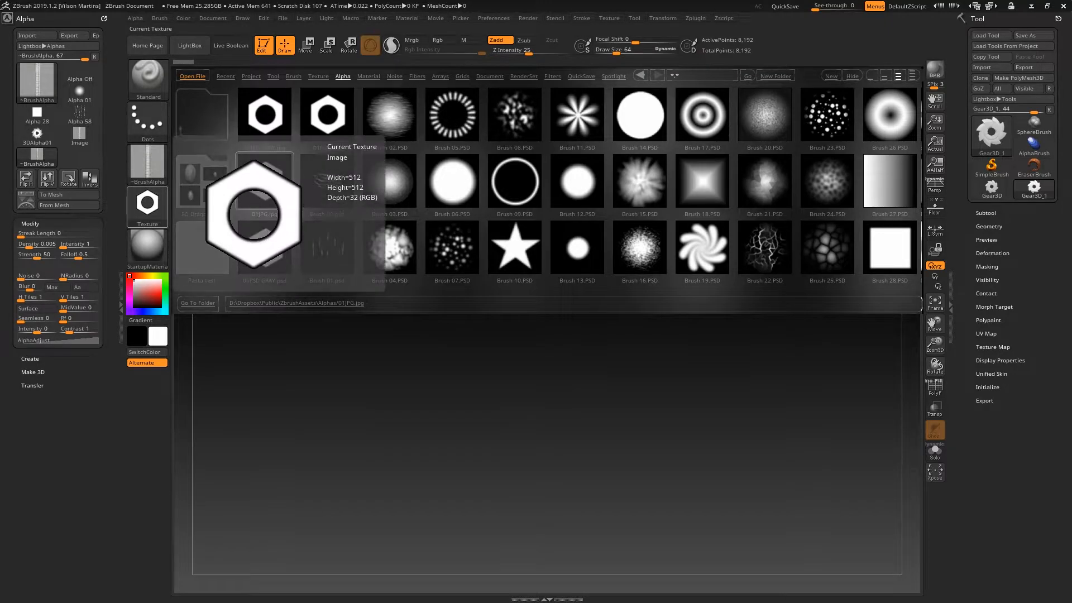
mouse_move(147, 163)
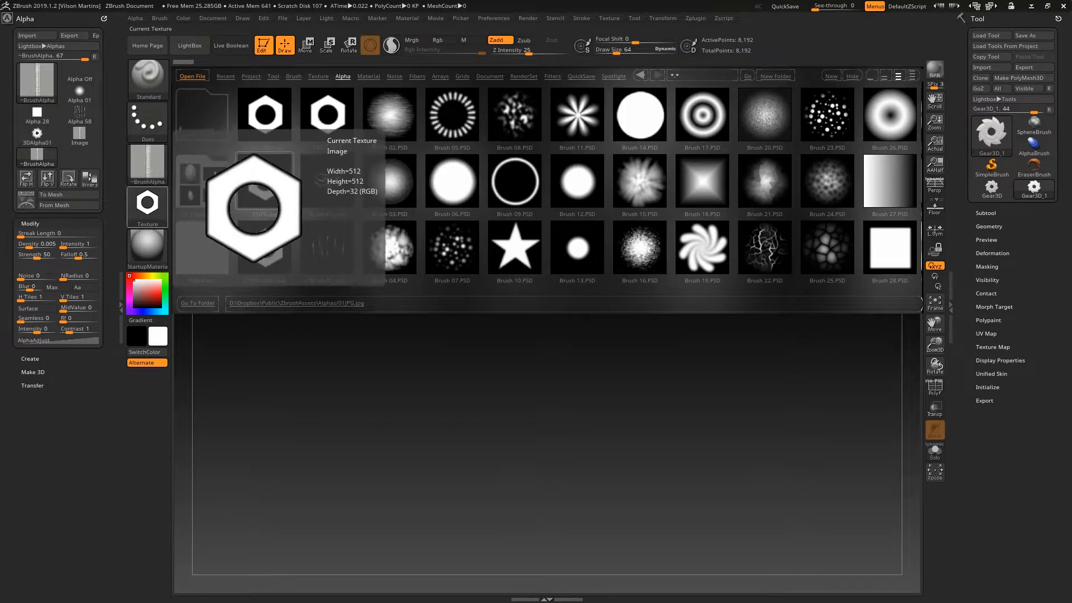
click(148, 205)
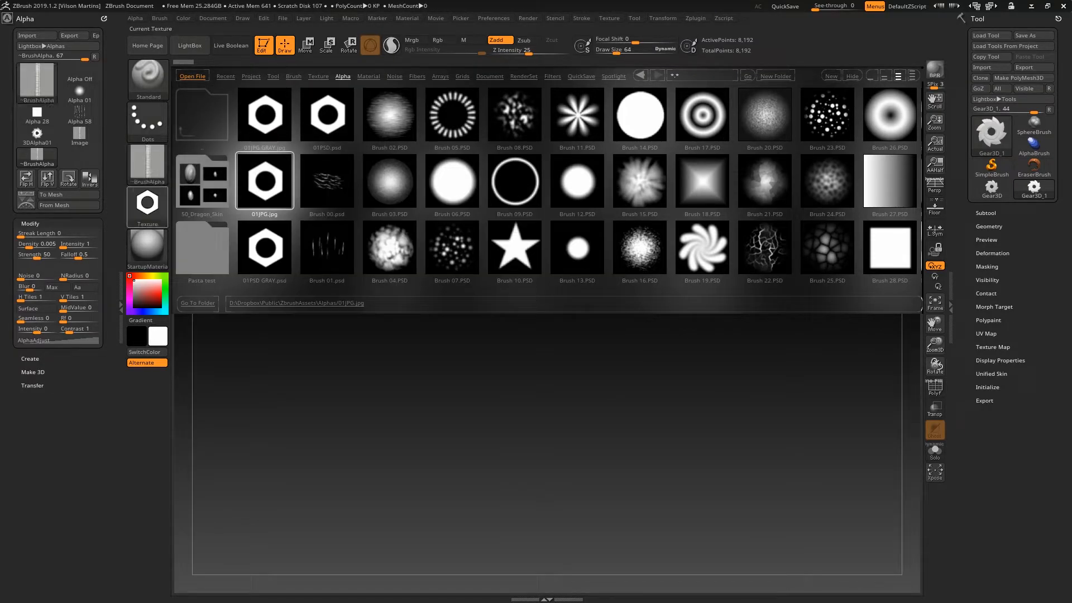
click(148, 205)
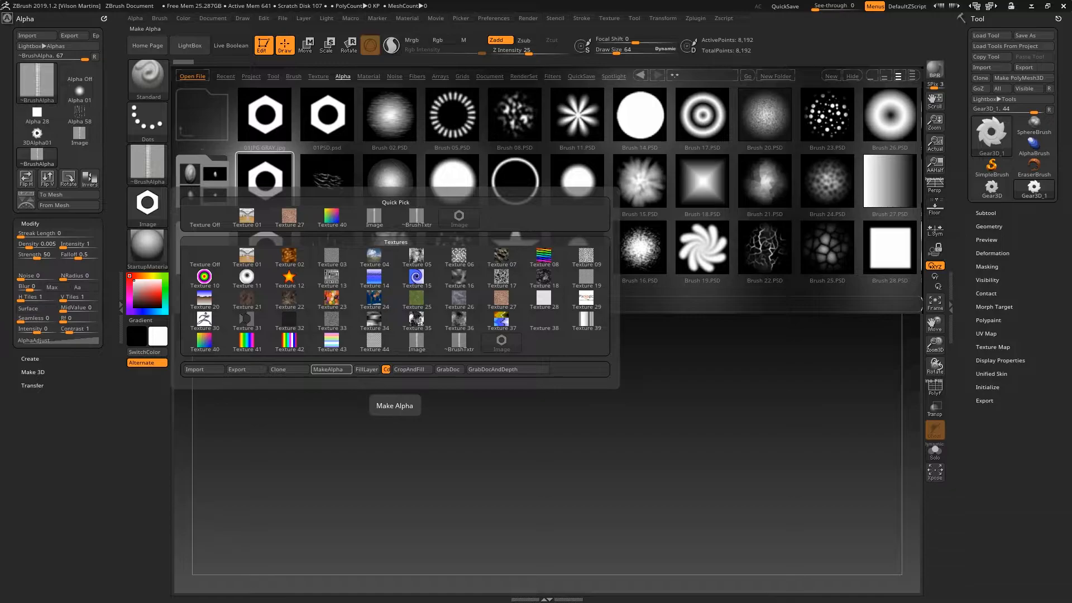
click(147, 205)
click(148, 205)
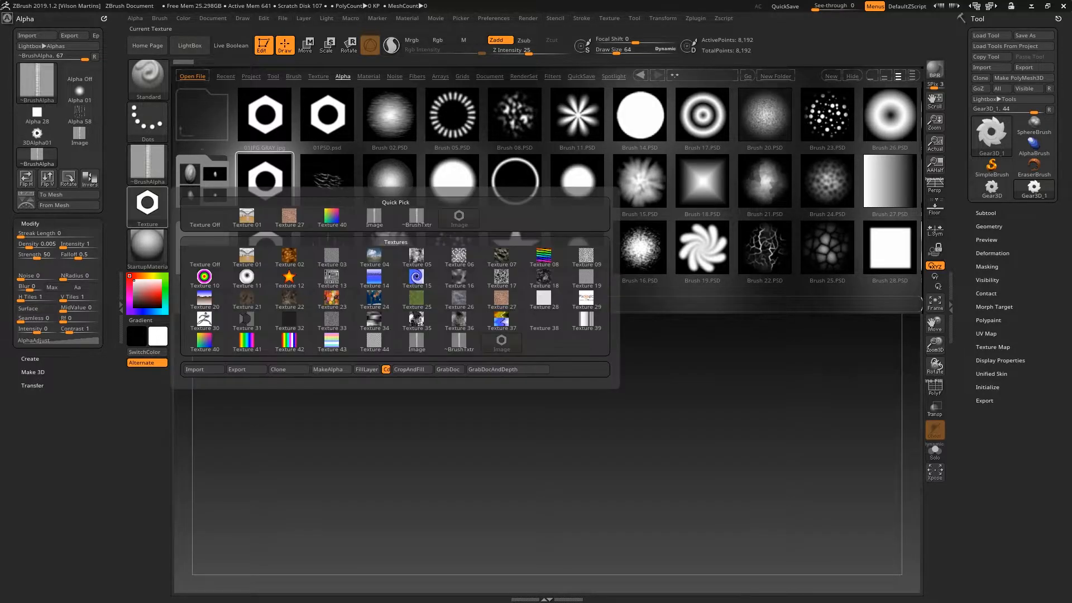
click(204, 219)
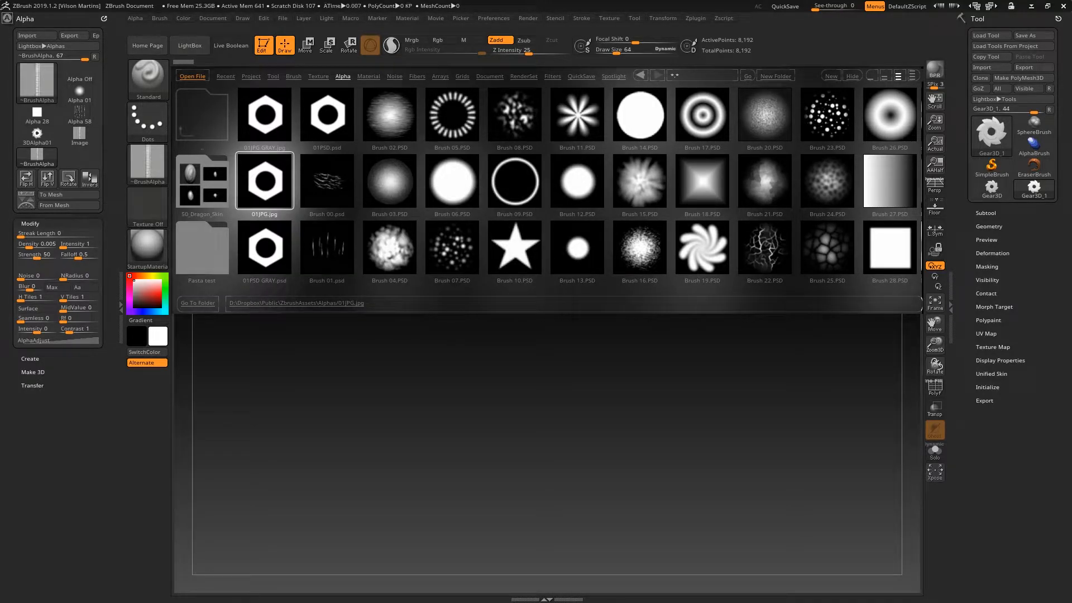
Load 01JPG GRAY.jpg from LightBox, check whether it arrives as a texture or an alpha, then set Texture Off
click(265, 115)
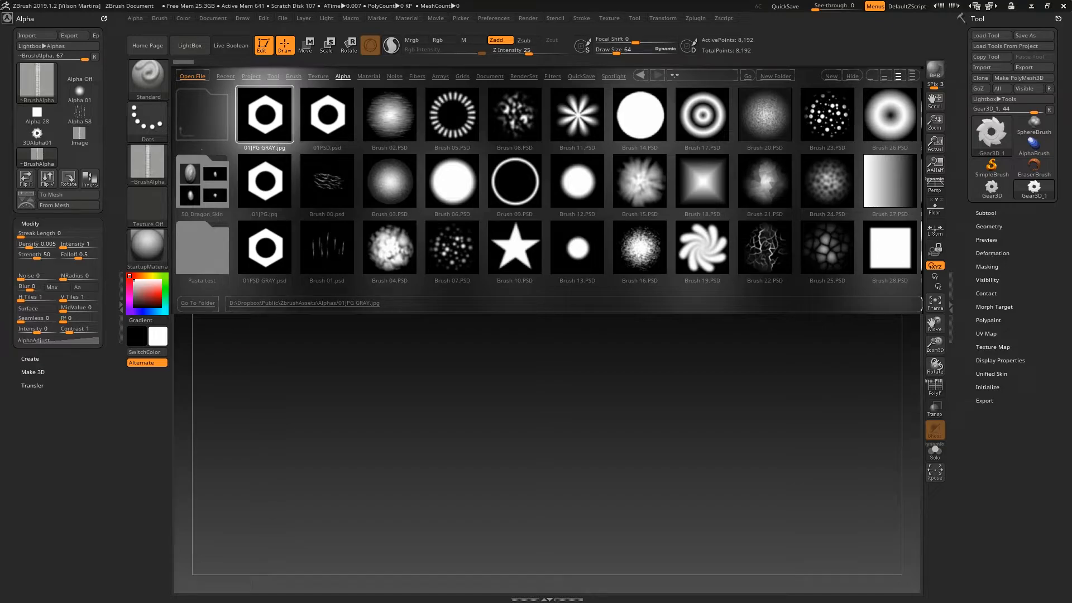
double_click(265, 114)
click(148, 206)
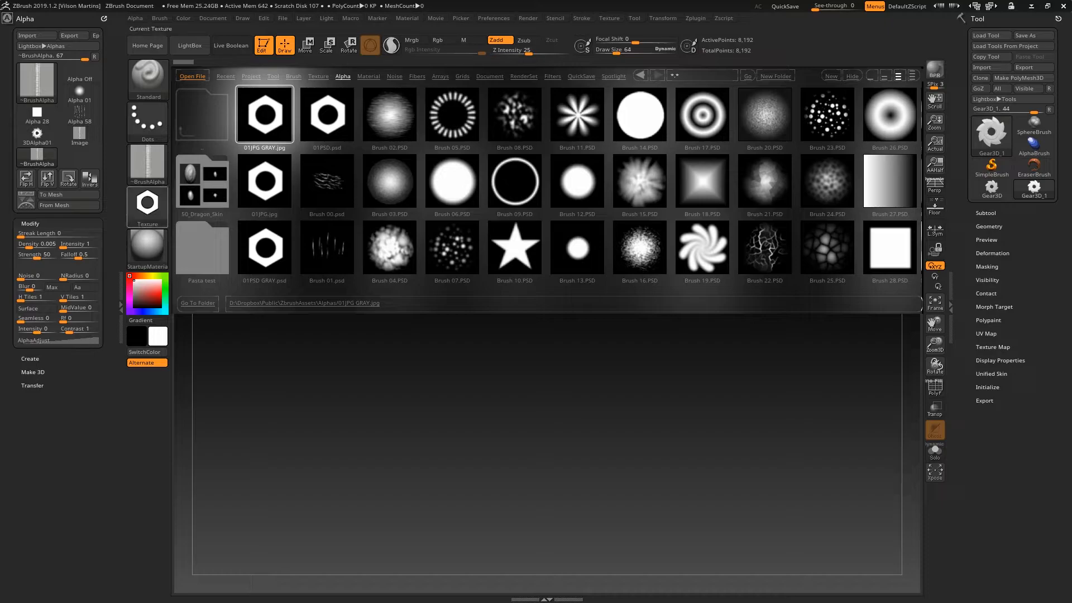
mouse_move(147, 205)
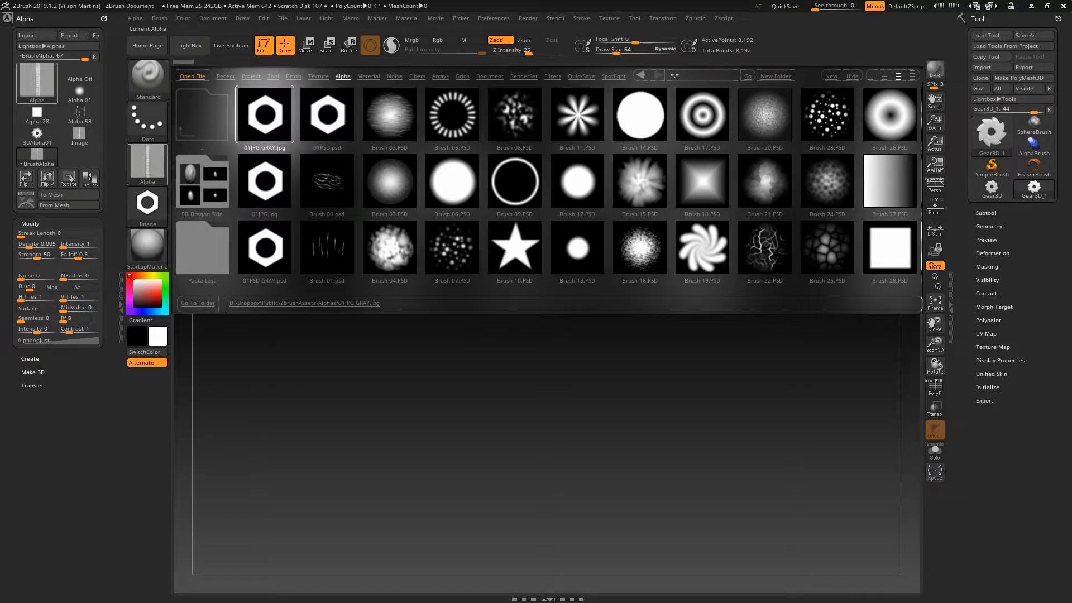
click(148, 206)
click(204, 279)
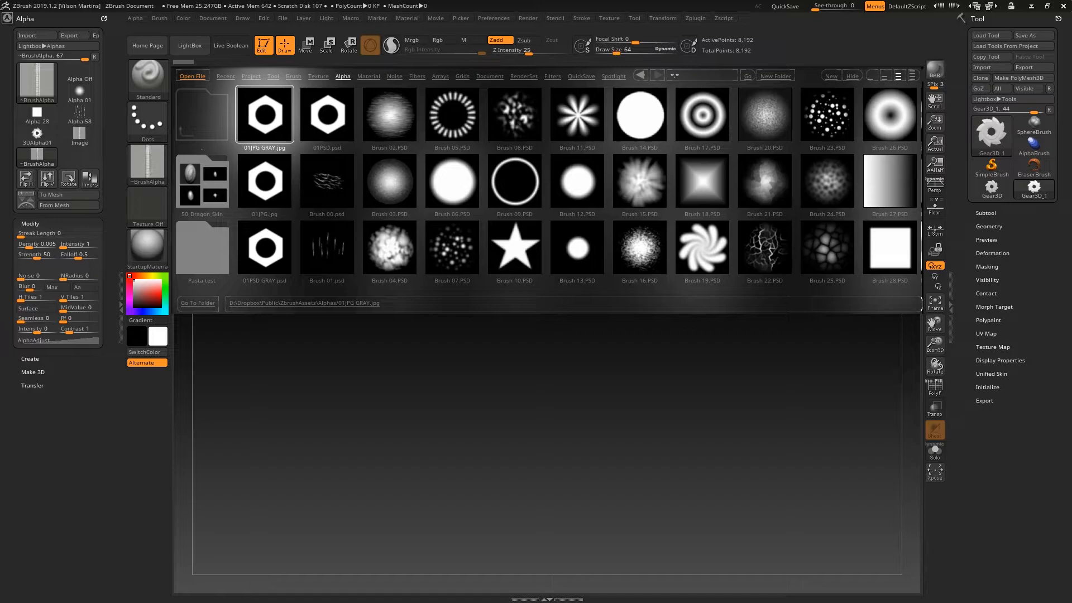
Load 01PSD.psd from LightBox, check its details among the textures, then set Texture Off
click(328, 115)
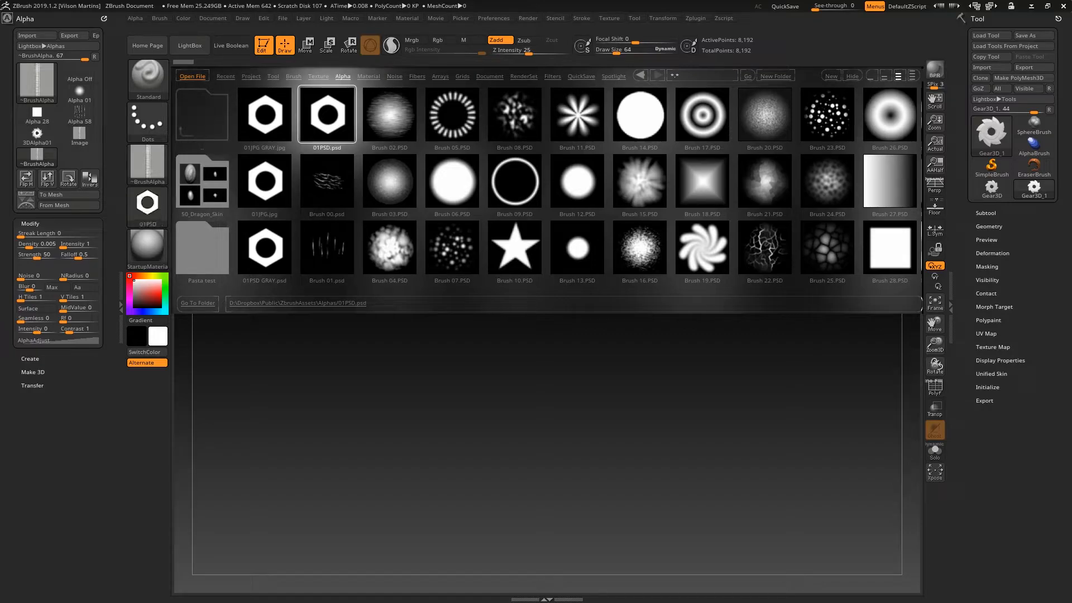
click(147, 206)
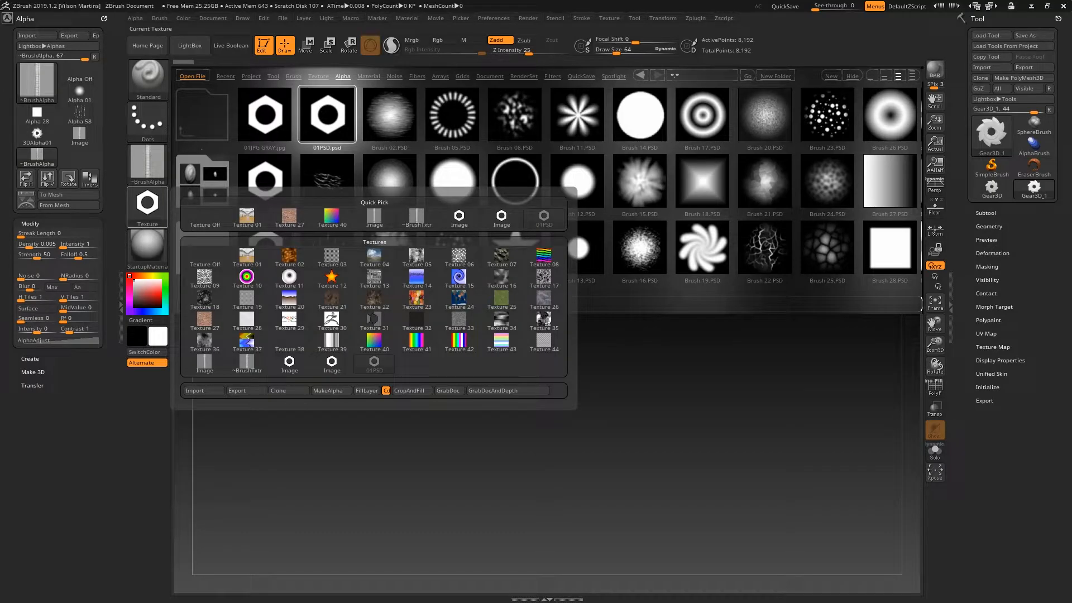
click(147, 205)
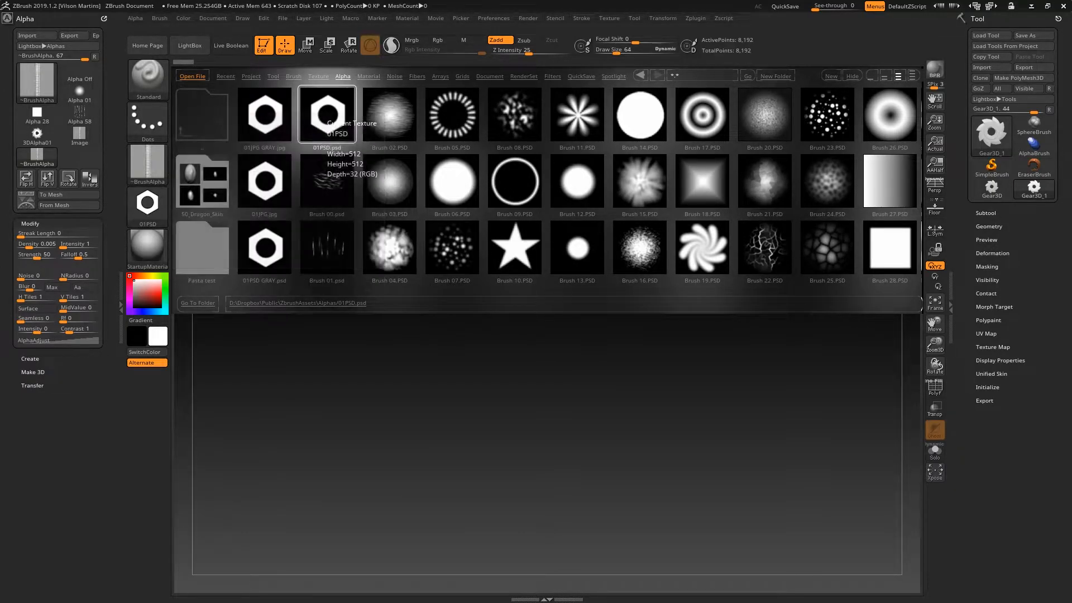
click(147, 206)
click(195, 210)
Load the grayscale 01PSD GRAY.psd from LightBox as an alpha and check the alpha and texture slots
click(264, 248)
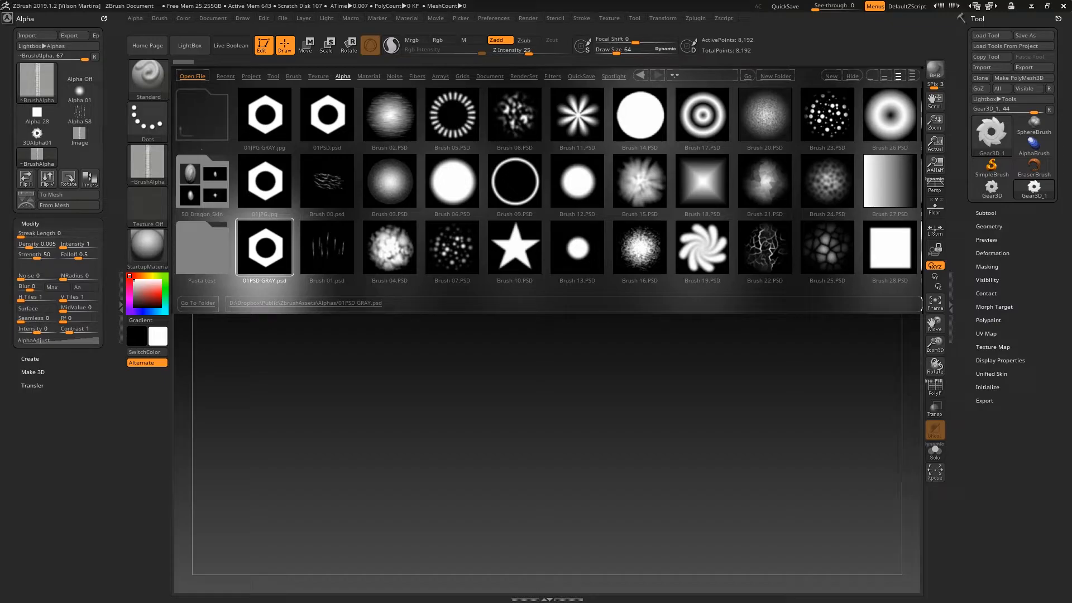
click(147, 164)
click(147, 164)
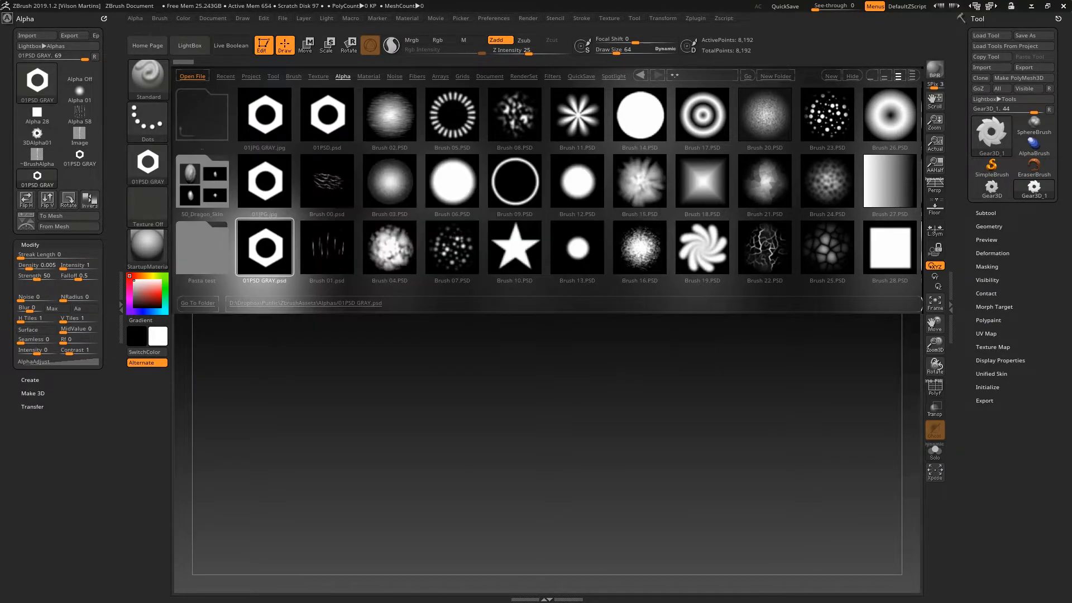
mouse_move(147, 164)
click(148, 207)
click(148, 207)
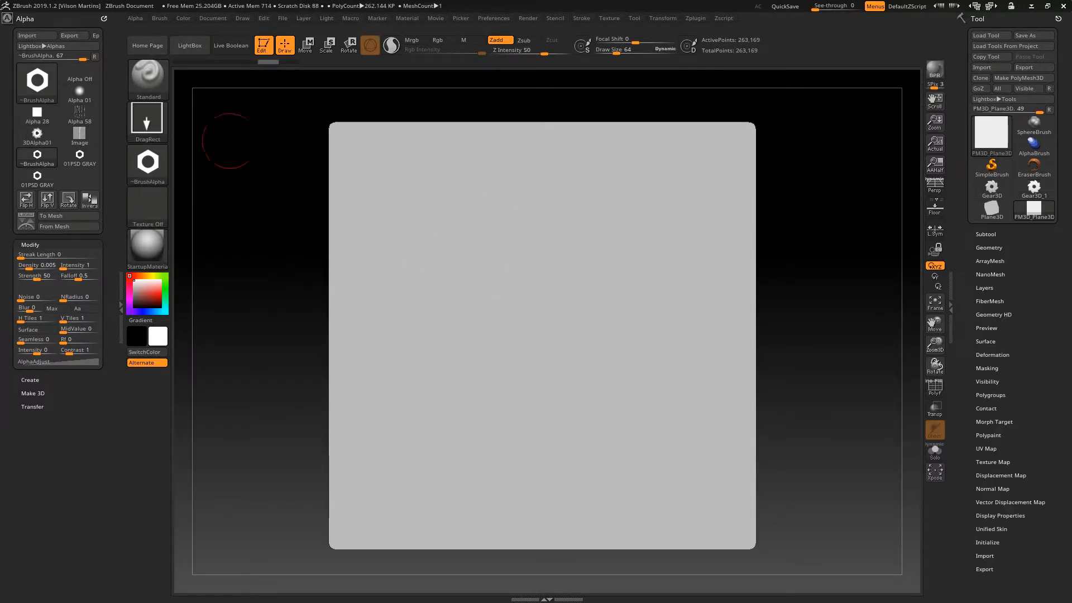
Stamp the hexagonal nut alpha onto the centre of the plane with the DragRect stroke and examine its relief at an angle
mouse_move(229, 141)
mouse_down()
mouse_move(251, 159)
mouse_move(184, 147)
mouse_move(213, 181)
mouse_up()
drag(264, 219, 290, 279)
drag(515, 329, 587, 313)
drag(743, 313, 842, 273)
drag(799, 127, 763, 96)
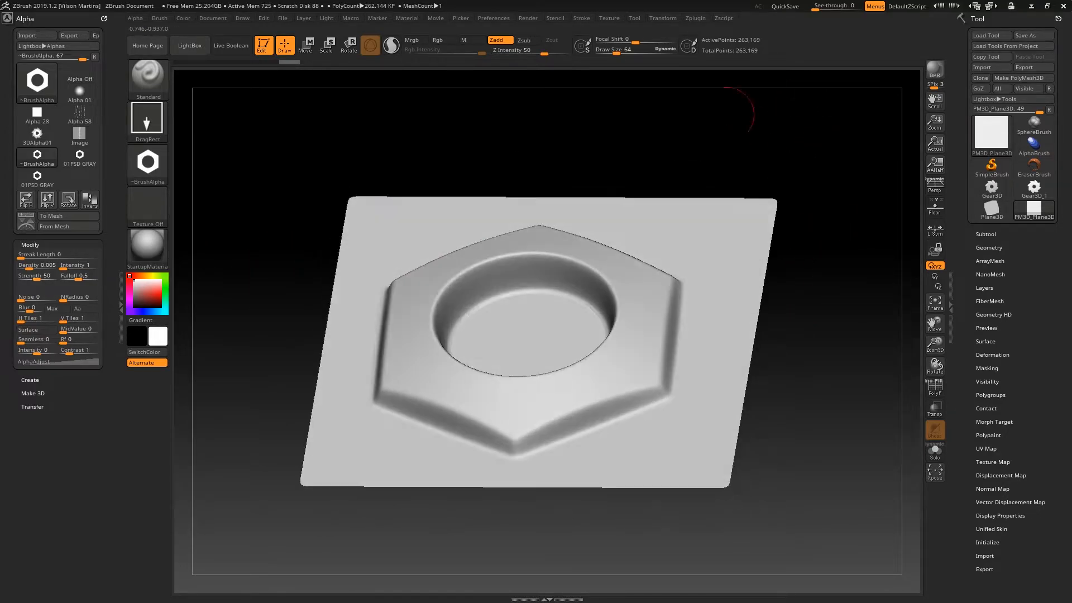
mouse_move(658, 119)
mouse_down()
mouse_move(635, 236)
mouse_move(646, 168)
mouse_move(651, 184)
mouse_move(591, 201)
mouse_up()
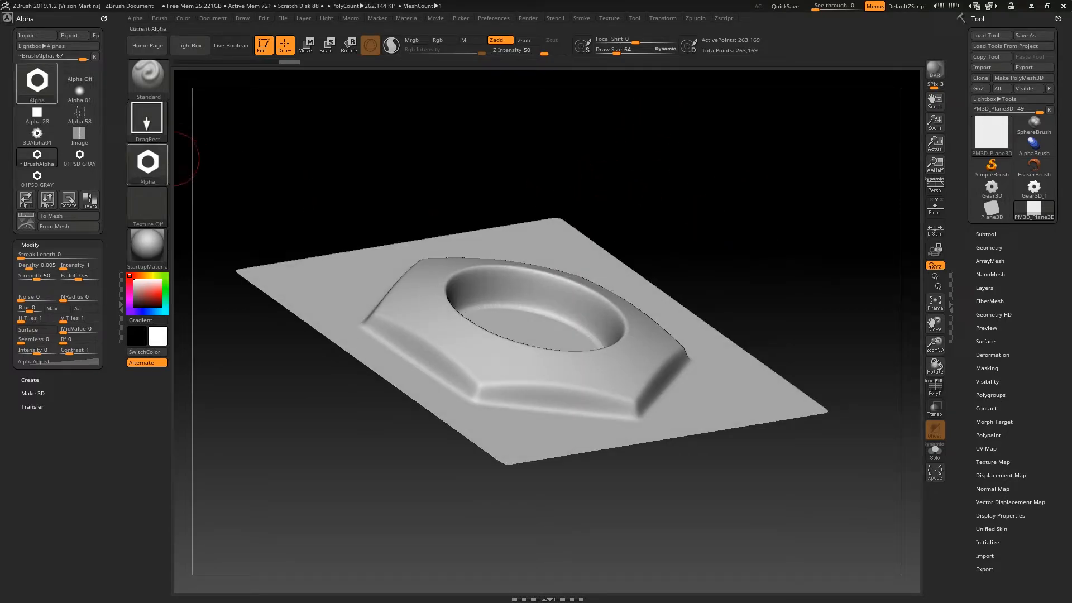
Check the current alpha's size and bit depth, view the relief from the side, then undo the stamp
mouse_move(147, 163)
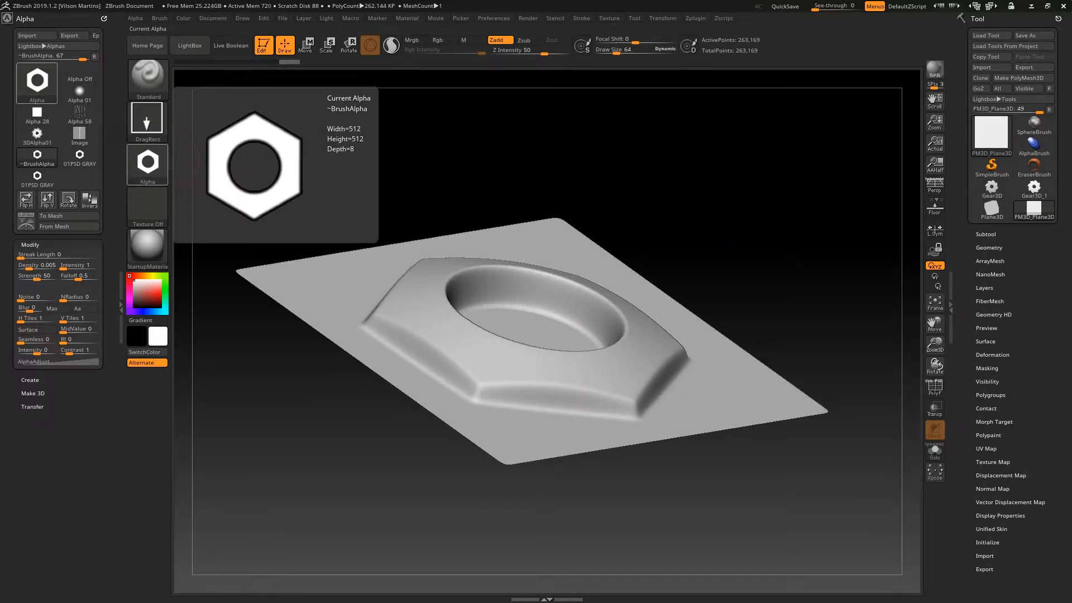
drag(558, 167, 397, 318)
drag(442, 285, 432, 307)
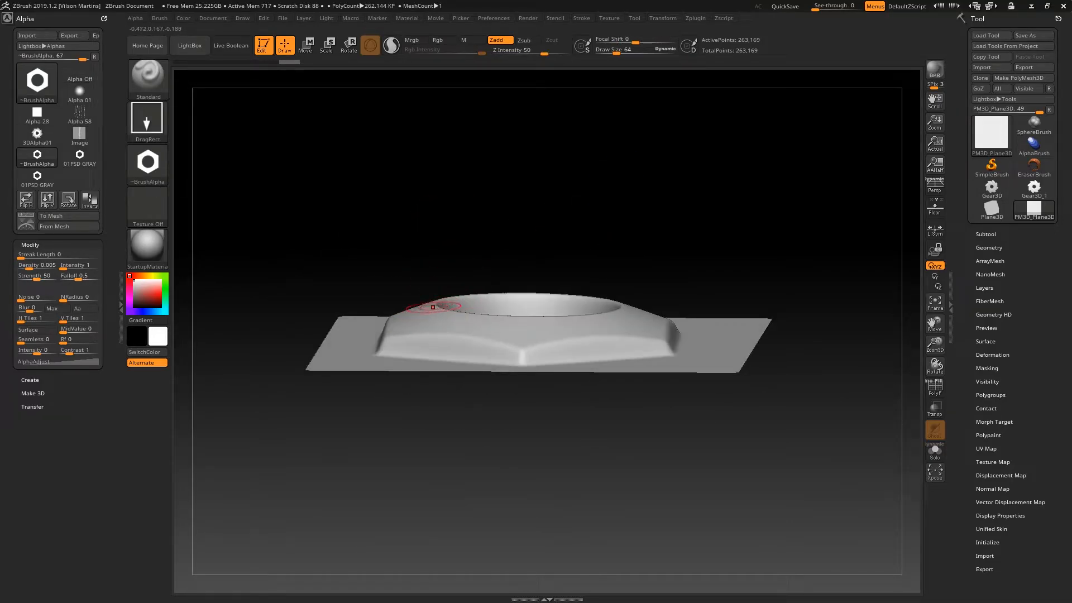
shift+drag(462, 267, 607, 297)
key(ctrl+z)
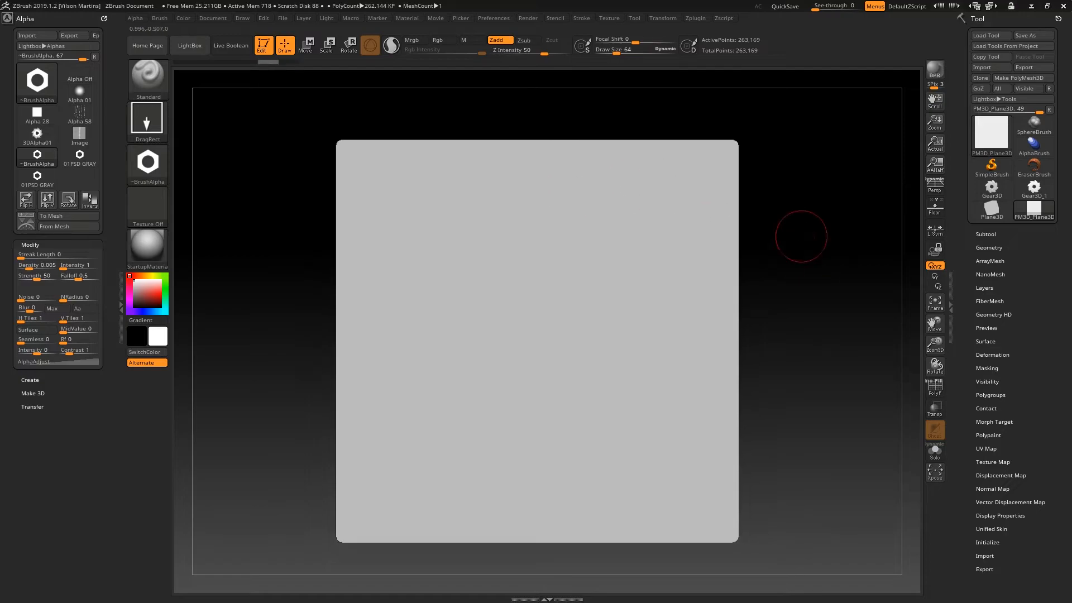
Set the brush's Focal Shift to -10
alt+drag(829, 183, 805, 181)
drag(637, 42, 632, 42)
click(629, 42)
drag(690, 134, 689, 108)
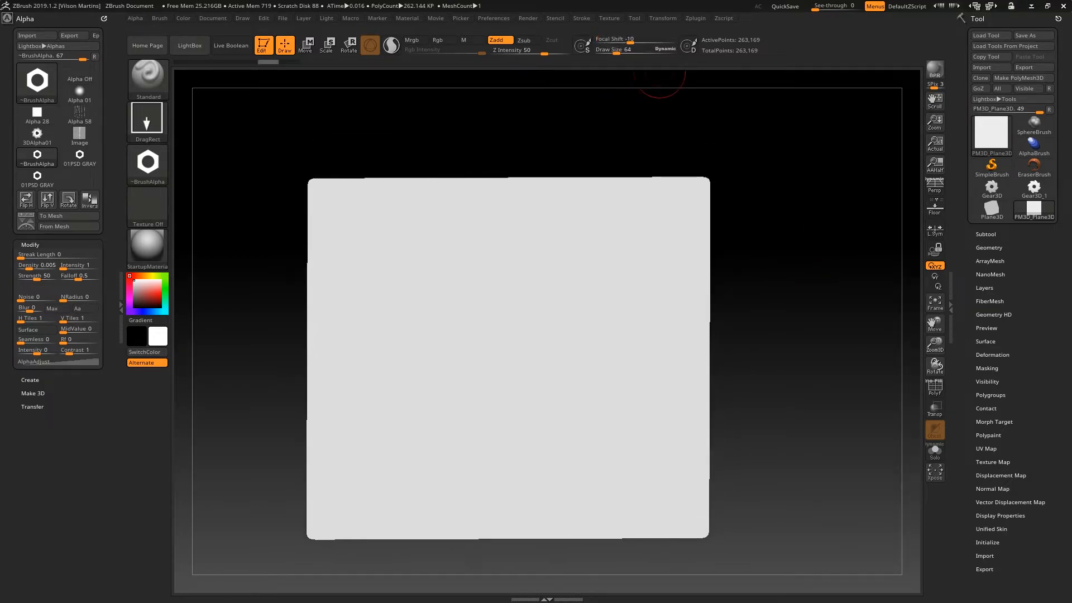
Set the brush's Focal Shift to 0 and stamp the nut alpha on the right half of the plane
click(628, 42)
text(0)
key(Return)
drag(599, 293, 612, 373)
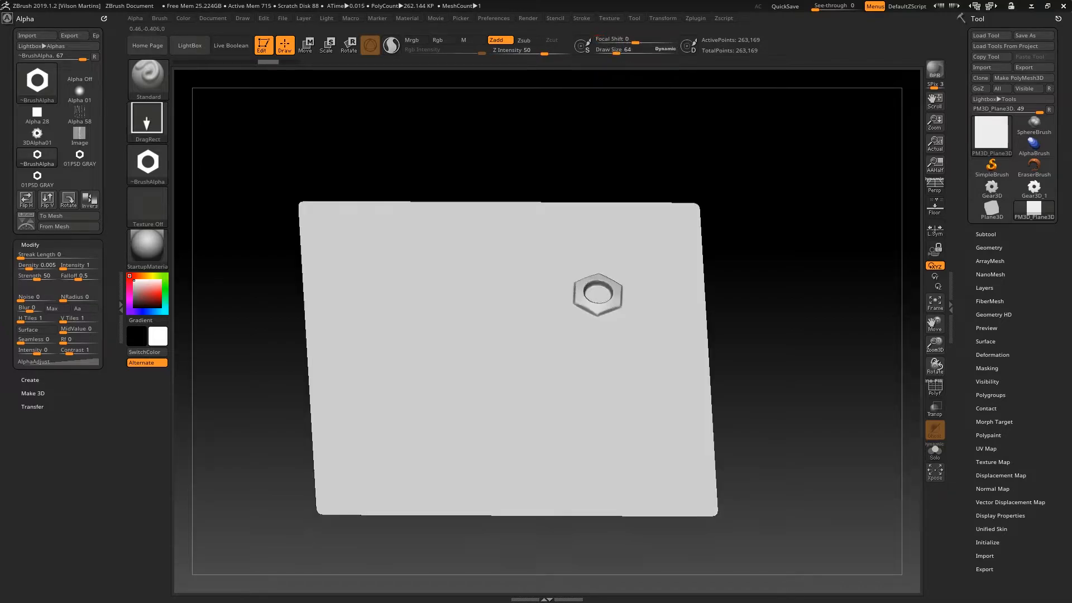
Set the Focal Shift to -100, stamp a second nut on the plane's left half and compare both reliefs from the side
drag(636, 42, 596, 43)
drag(412, 290, 414, 347)
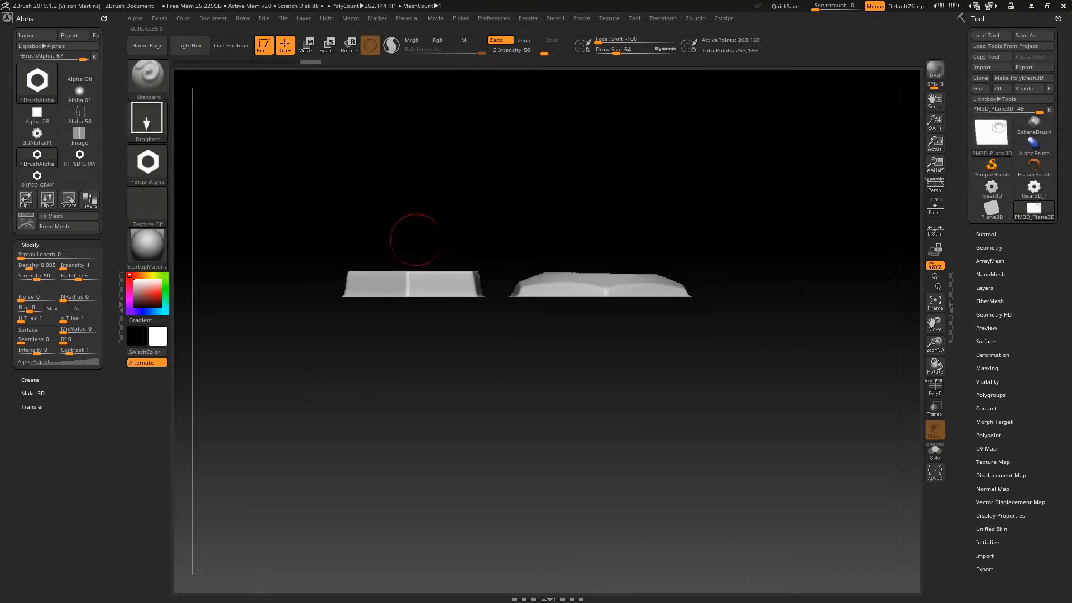
alt+drag(520, 173, 556, 273)
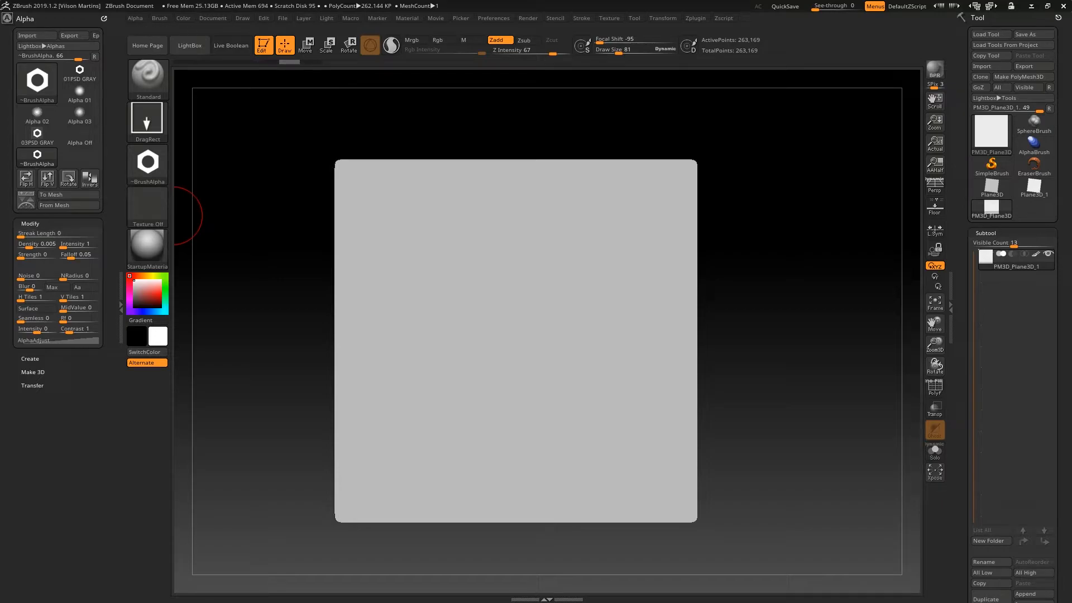
Annotate a screen capture by circling the alpha's streak settings and sketching a slanted-line circle beside the plane, and close the capture
key(Print)
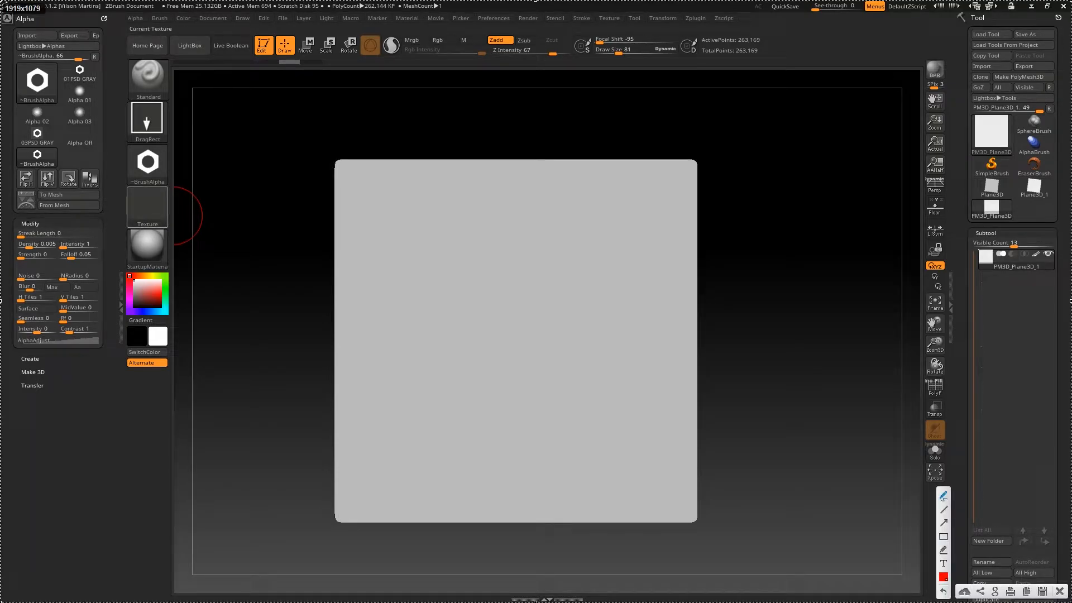
drag(15, 223, 56, 260)
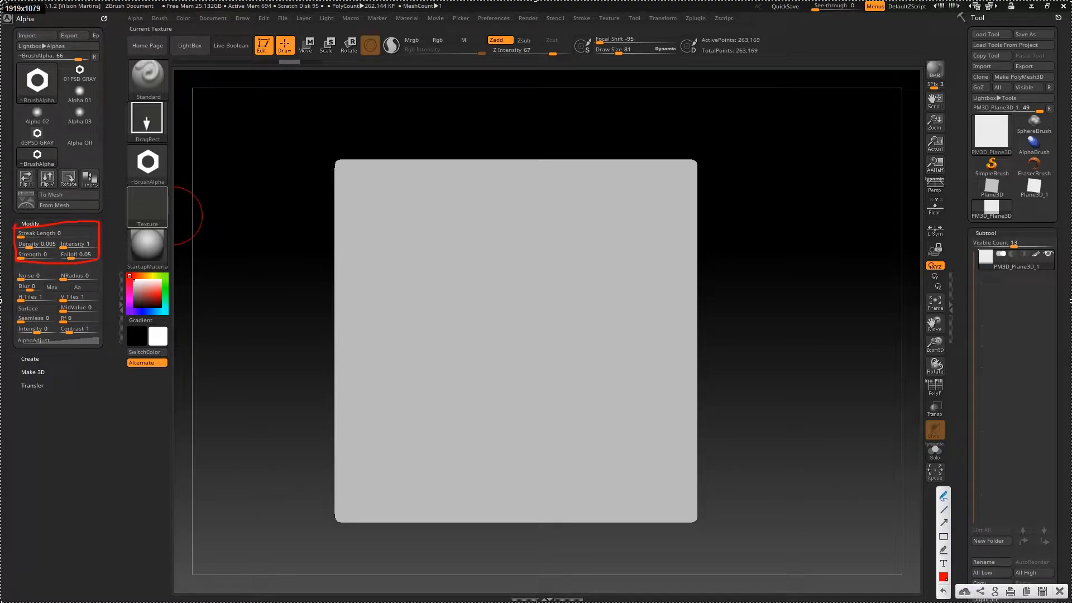
drag(259, 258, 265, 256)
mouse_move(272, 233)
mouse_down()
mouse_move(265, 256)
mouse_move(279, 284)
mouse_move(260, 328)
mouse_up()
drag(265, 272, 249, 312)
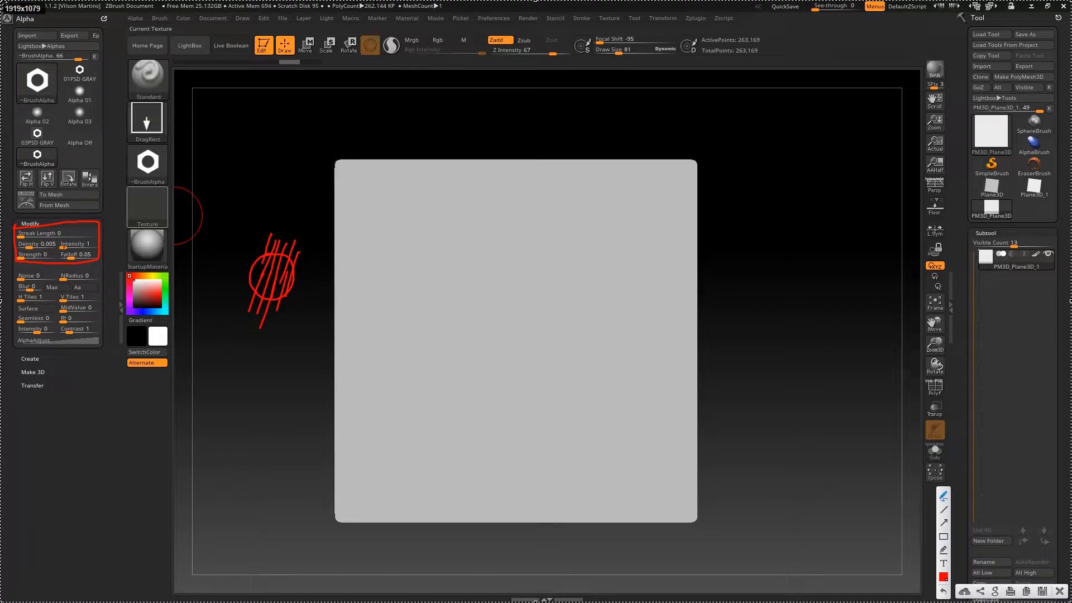
key(Escape)
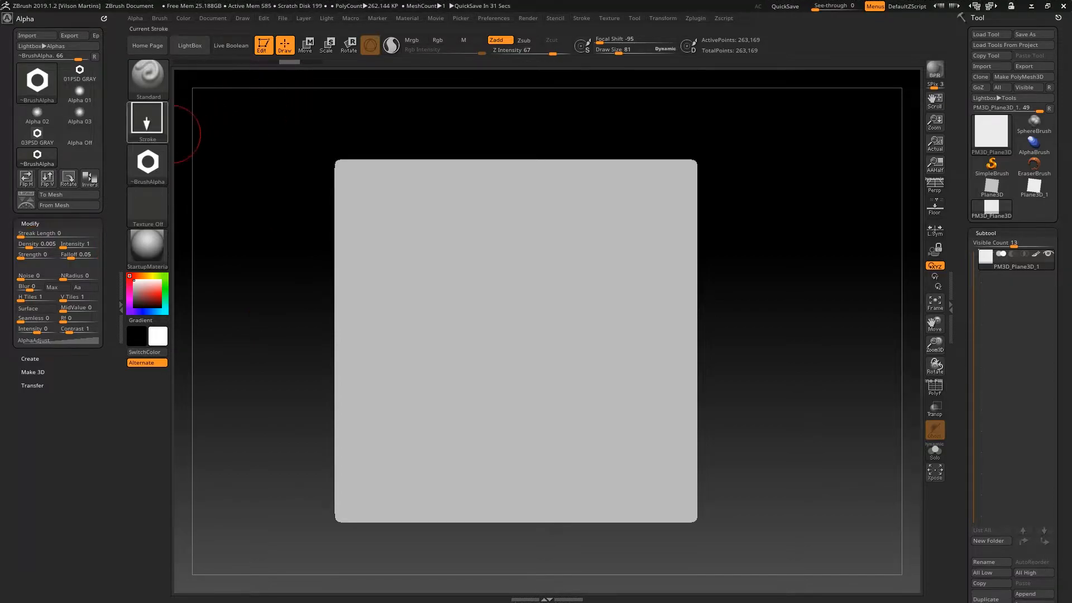
Switch the brush to the FreeHand stroke and the soft round Alpha 01
click(147, 122)
click(289, 133)
click(150, 167)
click(247, 176)
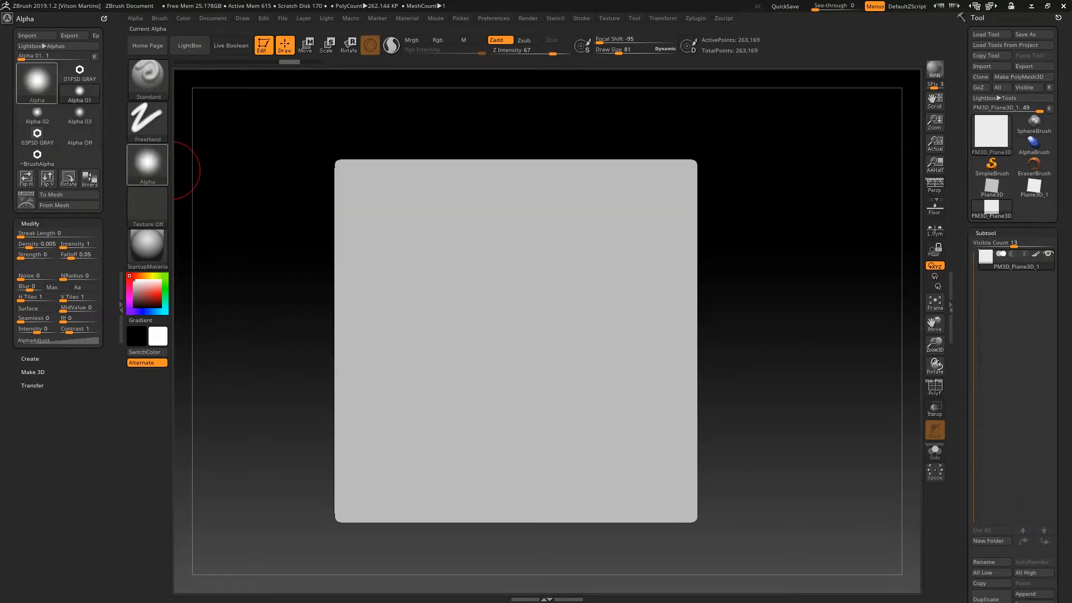
Set the alpha's Streak Length to 100 and preview the streaked Alpha 01
click(58, 232)
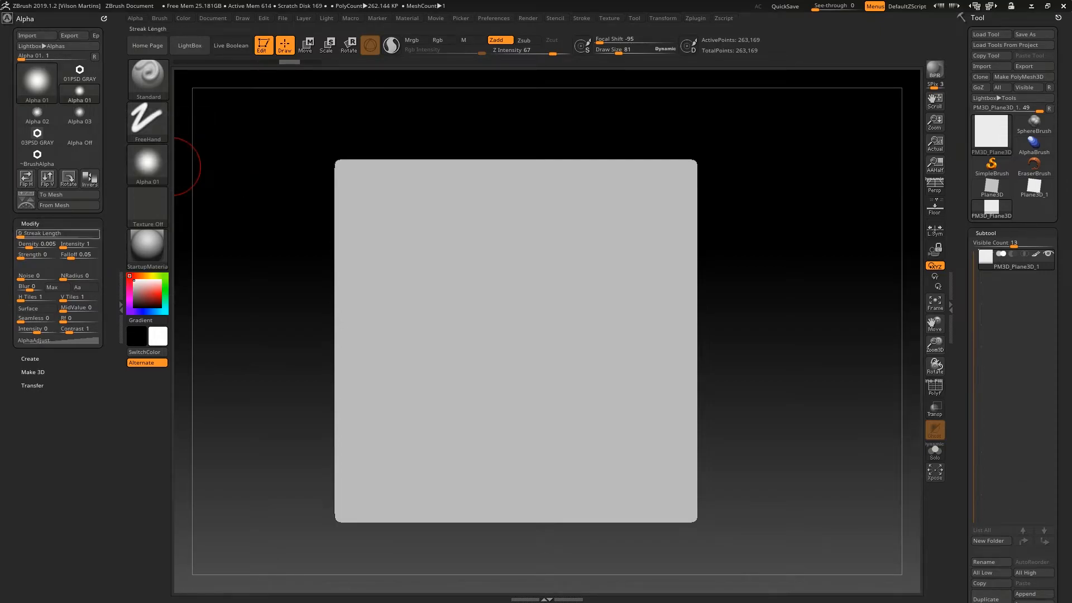
text(100)
key(Return)
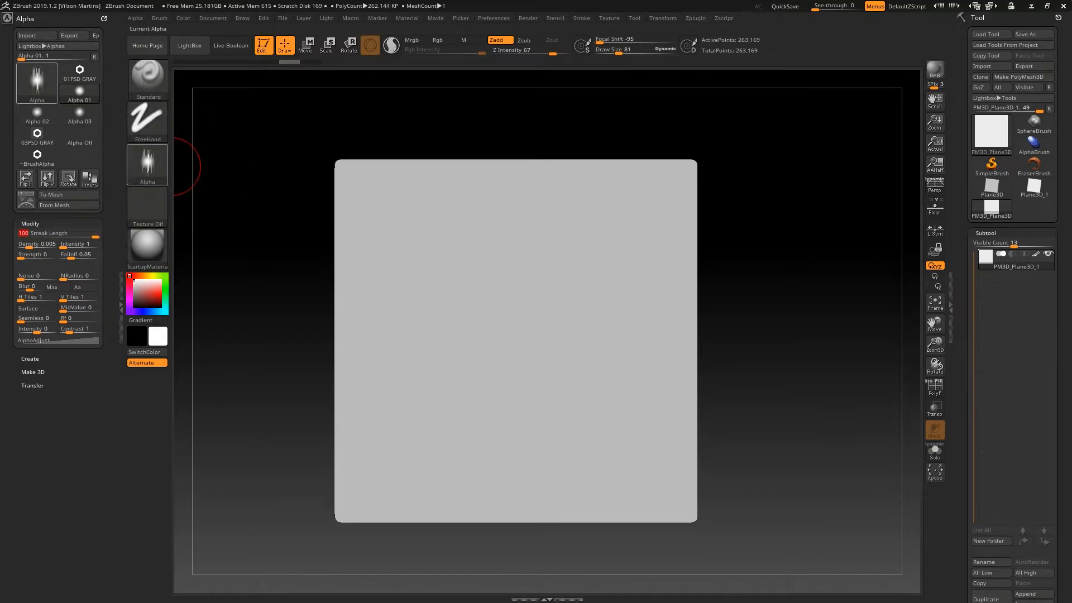
mouse_move(147, 167)
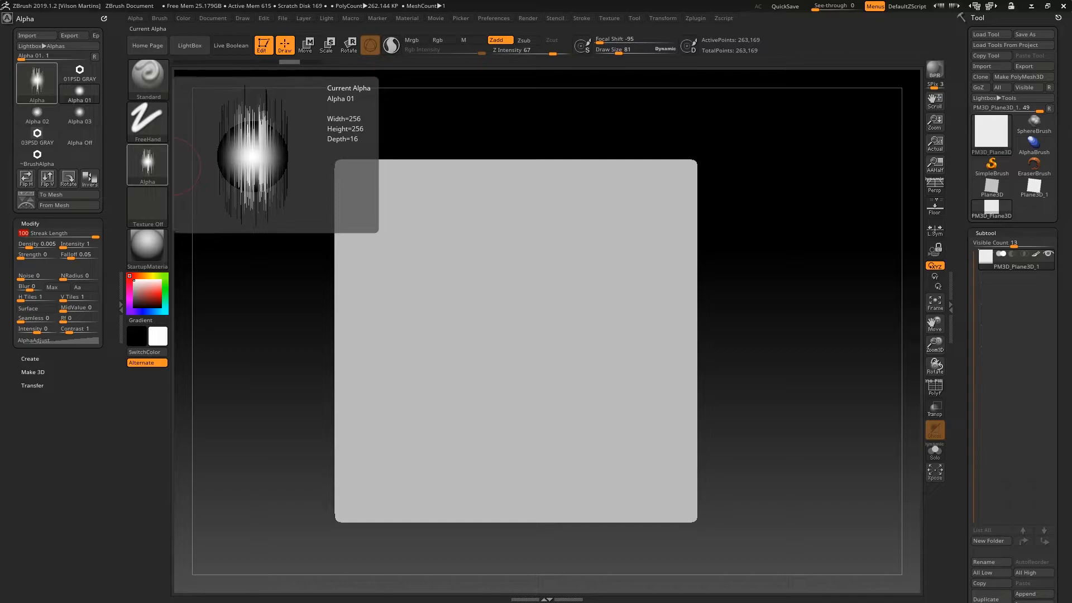
Set the Draw Size to 229 and paint several red streaked strokes in Rgb mode across the plane's upper-left half
key(s)
drag(515, 295, 599, 281)
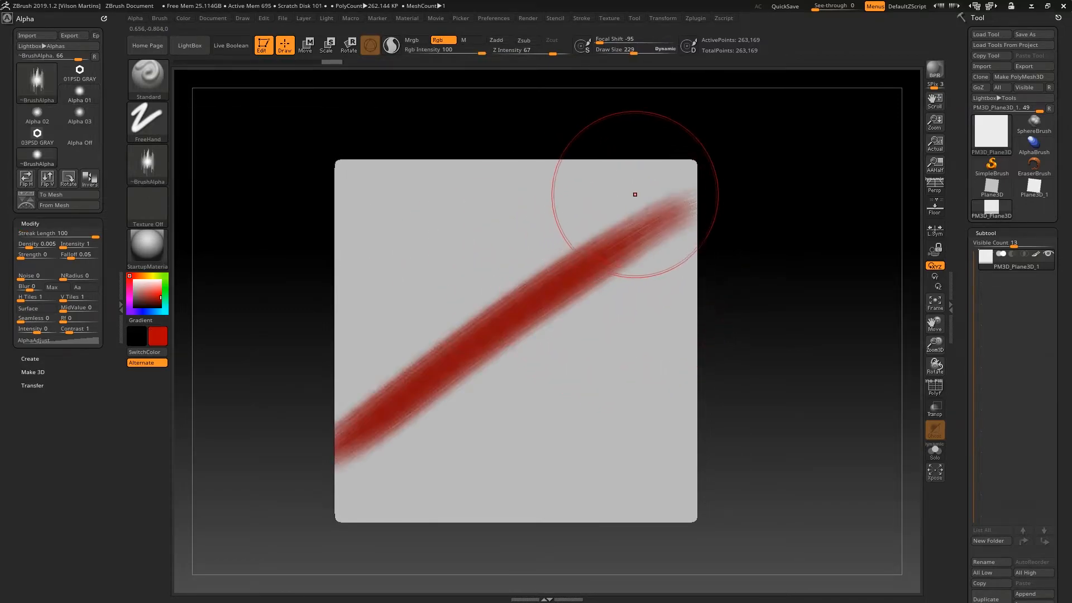
drag(358, 391, 598, 199)
mouse_move(346, 425)
mouse_down()
mouse_move(599, 171)
mouse_move(314, 331)
mouse_up()
drag(520, 196, 330, 208)
mouse_move(515, 159)
mouse_down()
mouse_move(338, 144)
mouse_move(340, 168)
mouse_up()
Enlarge the Draw Size to 493, try a wide streaked stroke across the plane's lower half and undo it
key(bracketright)
key(bracketright)
key(bracketright)
mouse_move(623, 313)
mouse_down()
mouse_move(528, 379)
mouse_move(360, 469)
mouse_up()
key(ctrl+z)
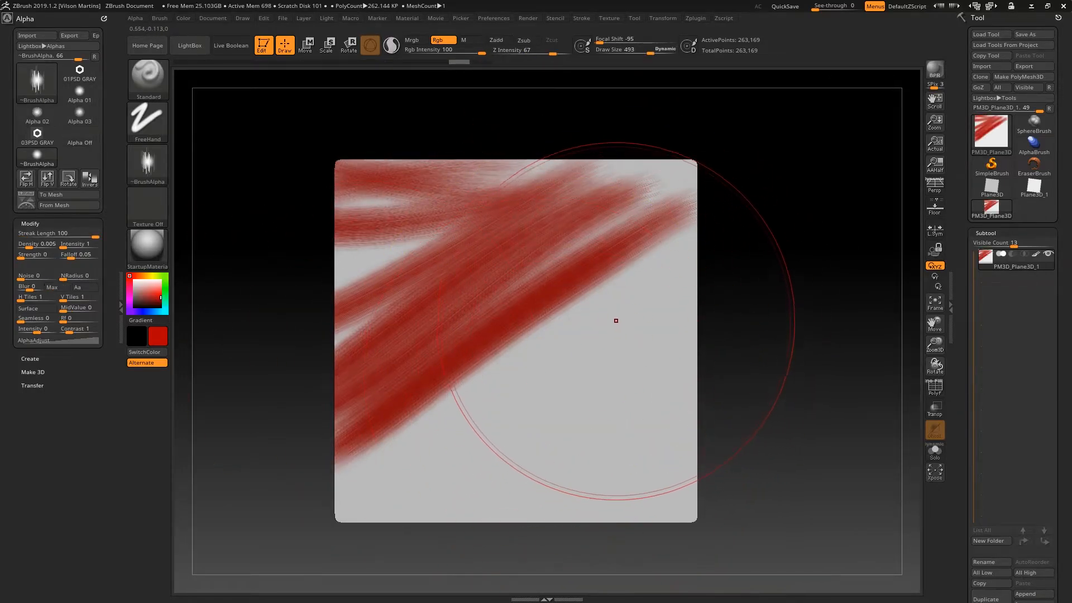
Reduce the Draw Size to 412 and undo all the red strokes on the plane
key(bracketleft)
key(ctrl+z)
key(ctrl+z)
key(ctrl+z)
key(ctrl+z)
key(ctrl+z)
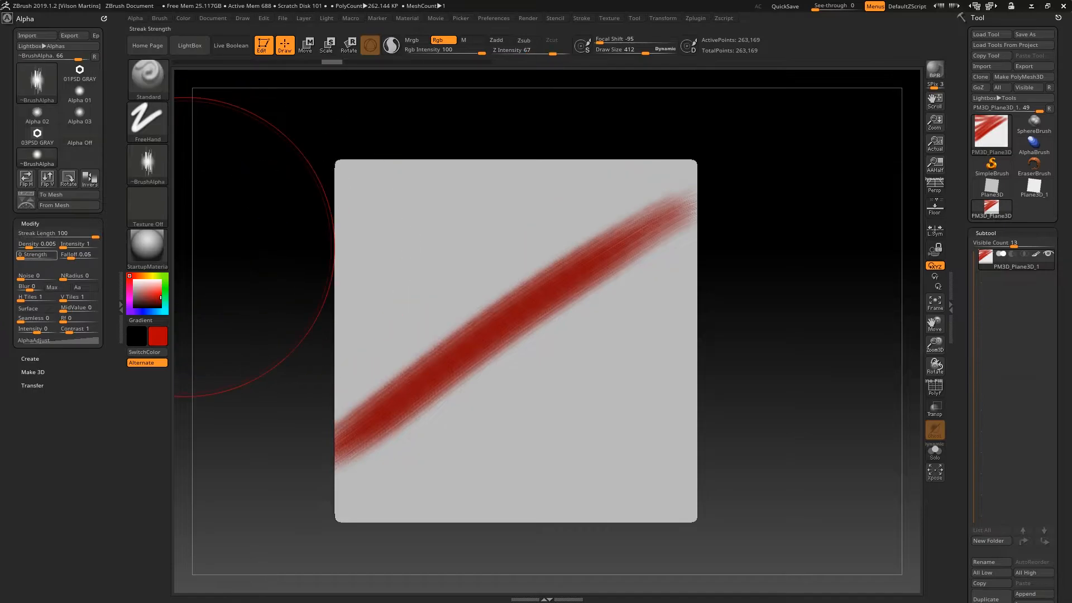
key(ctrl+z)
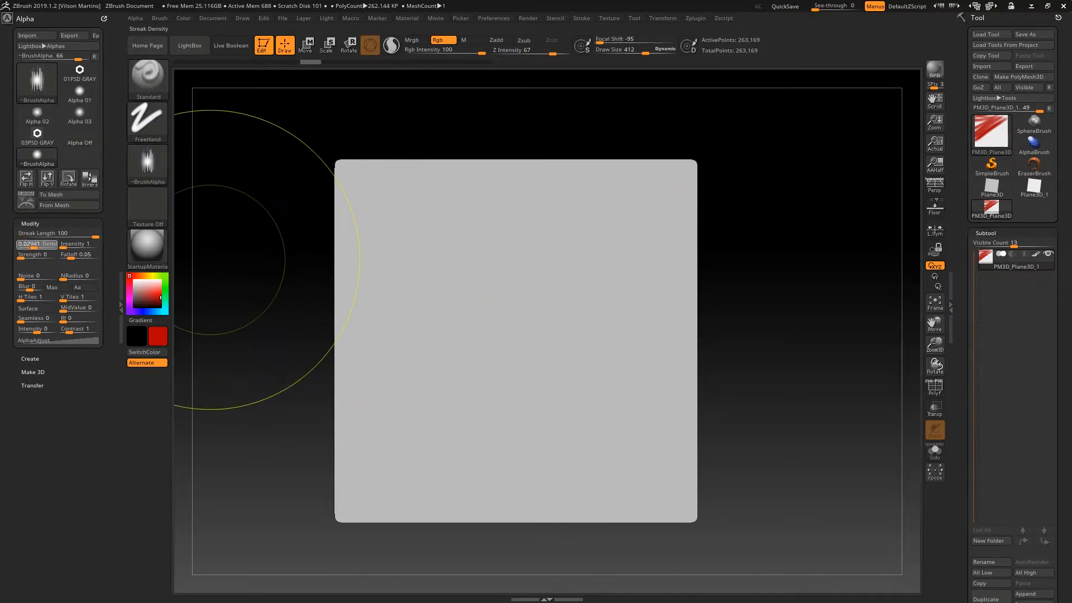
Reduce the Draw Size to 281, raise the streak Density to about 0.011 and set the Falloff to about 1.49
key(bracketleft)
drag(35, 245, 65, 246)
key(bracketleft)
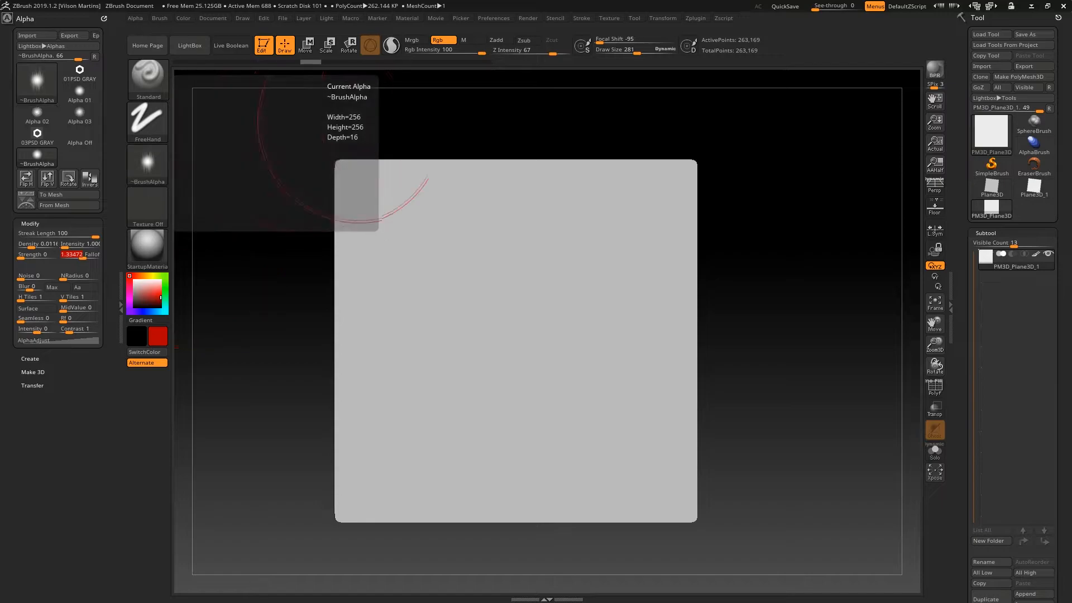
drag(81, 256, 83, 256)
Test the adjusted streak alpha with repeated red diagonal strokes across the plane, undoing each one
mouse_move(338, 405)
mouse_down()
mouse_move(586, 211)
mouse_move(335, 376)
mouse_up()
key(ctrl+z)
drag(581, 226, 335, 311)
key(ctrl+z)
key(ctrl+z)
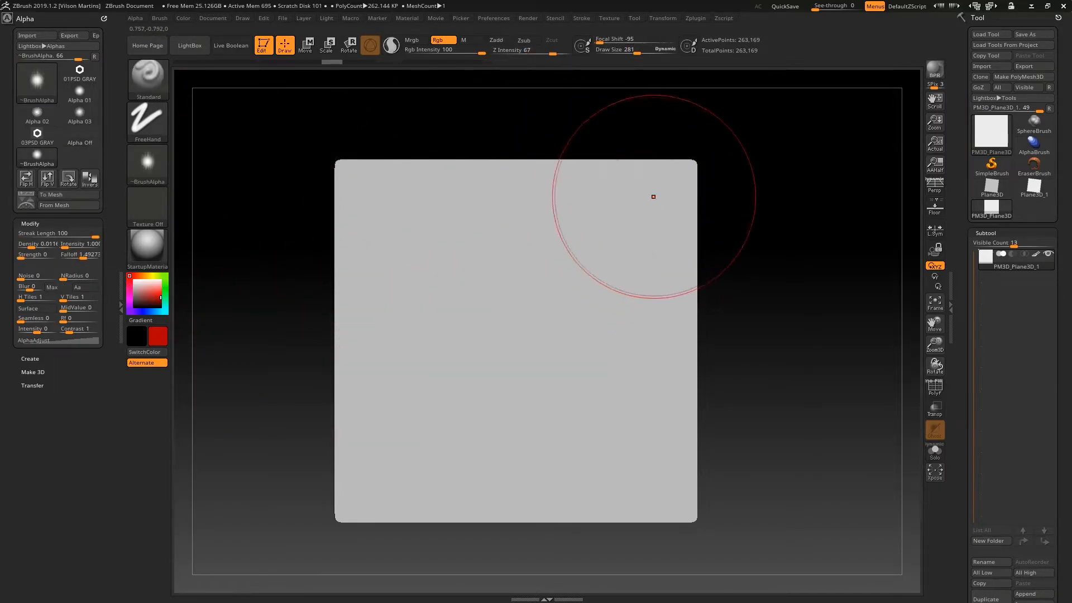
drag(642, 195, 335, 251)
key(ctrl+z)
drag(592, 209, 335, 248)
key(ctrl+z)
drag(623, 201, 335, 352)
key(ctrl+z)
drag(617, 226, 334, 391)
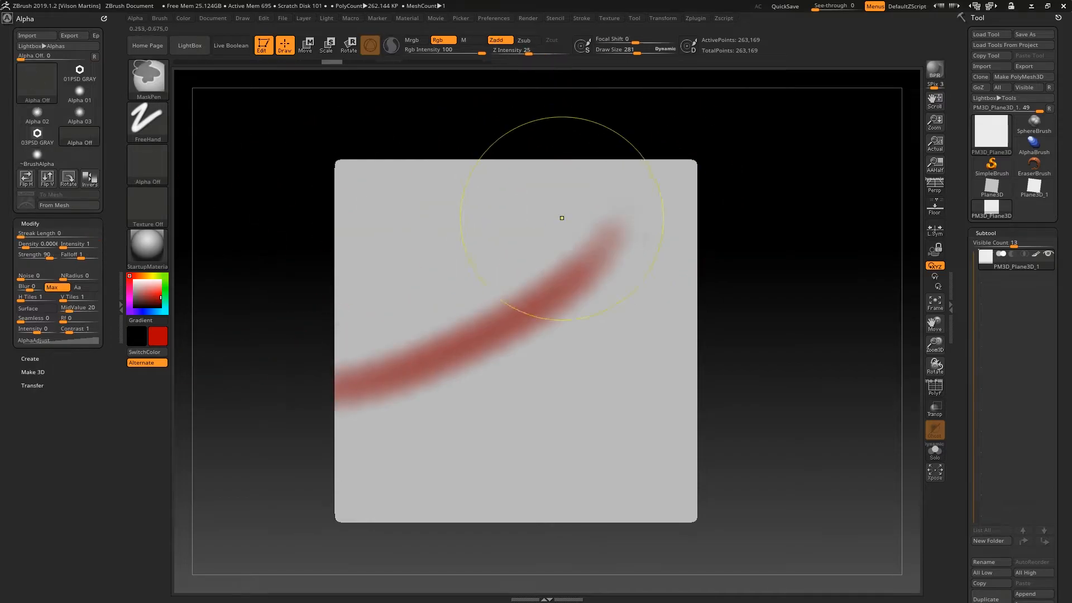
key(ctrl+z)
drag(640, 251, 334, 403)
key(ctrl+z)
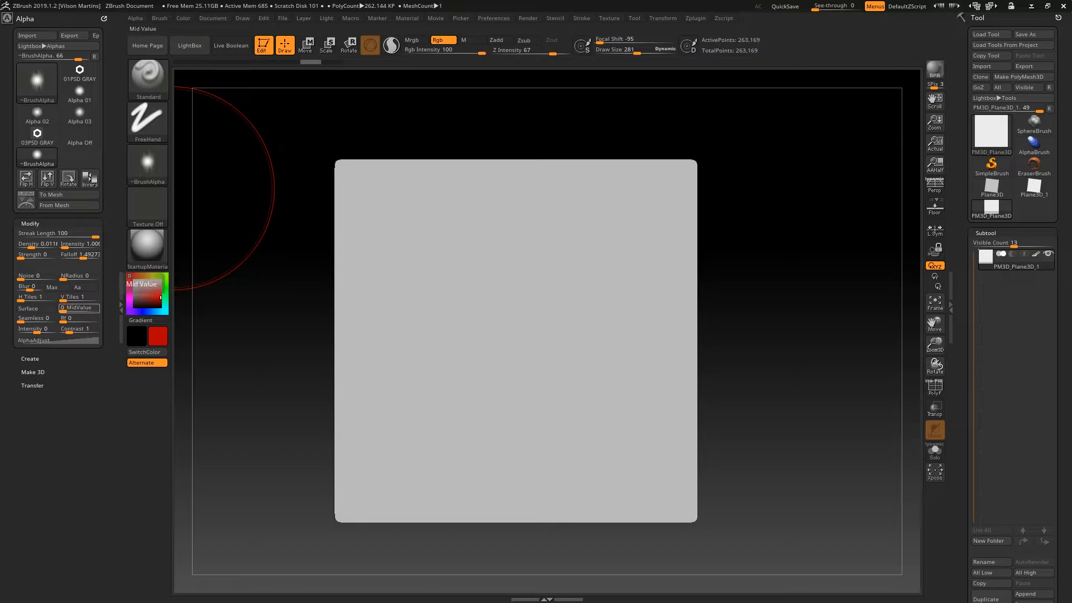
Preview the current alpha, switch to the 01PSD GRAY nut alpha and set its Streak Length to 0
mouse_move(147, 163)
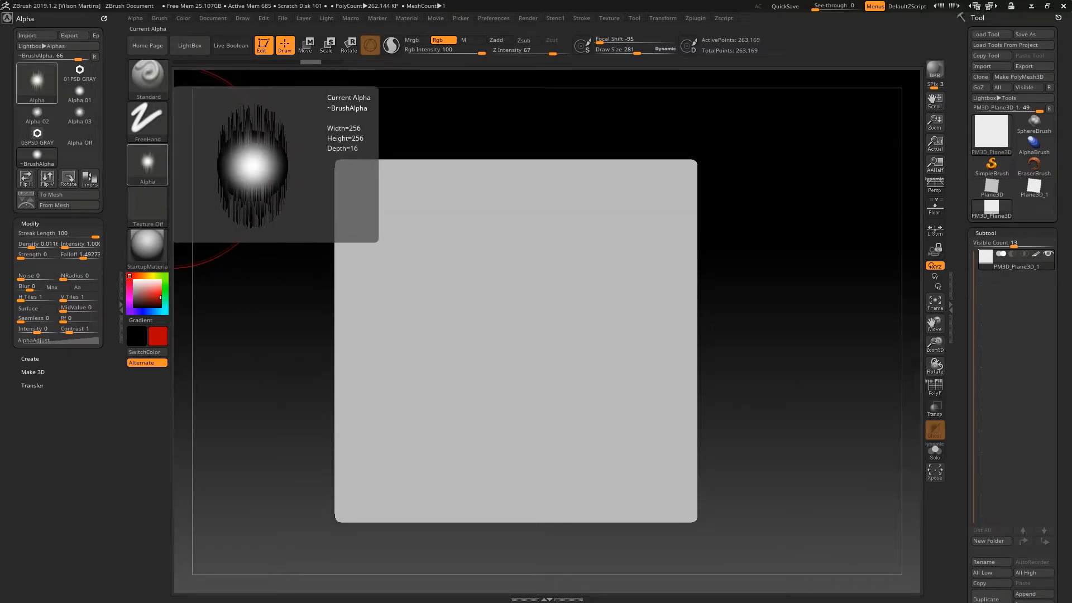
click(147, 163)
click(374, 174)
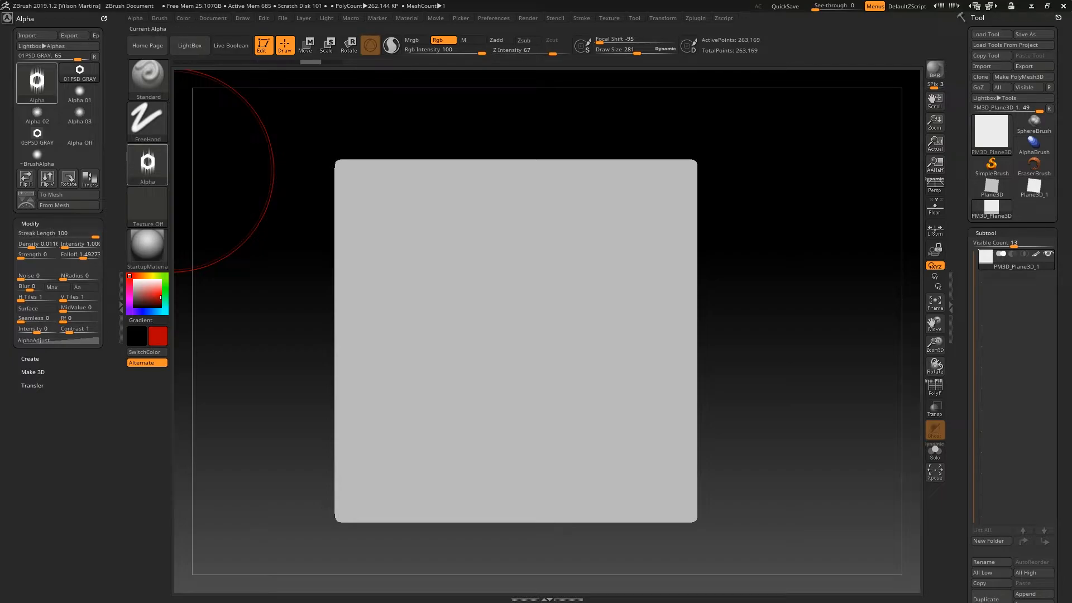
drag(95, 234, 19, 233)
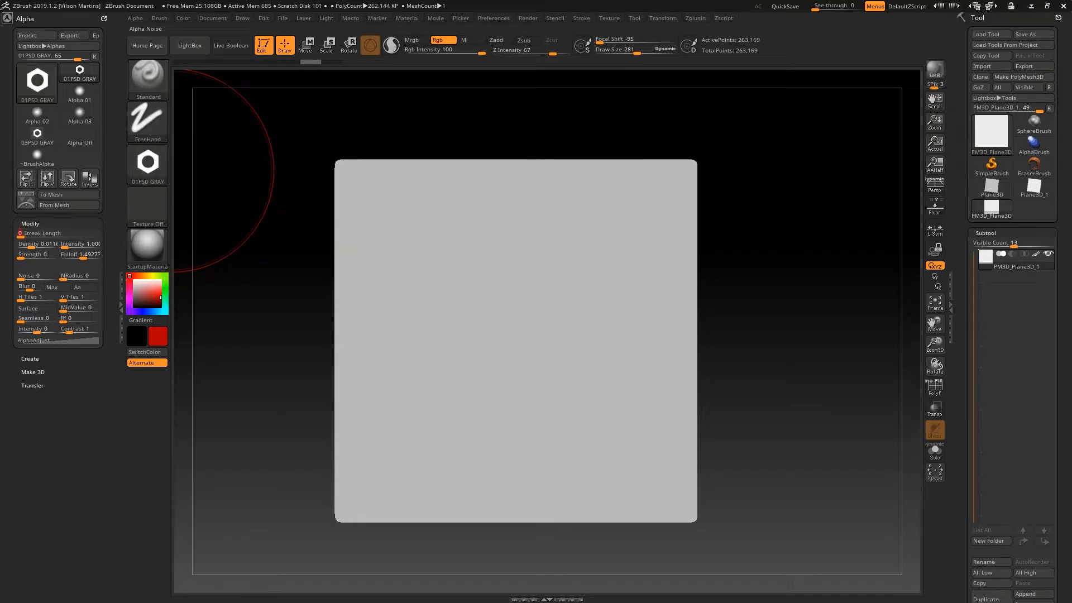
Set the Draw Size to 151 and configure a DragRect stroke with white colour, Rgb off and Zadd on
key(s)
drag(427, 275, 413, 248)
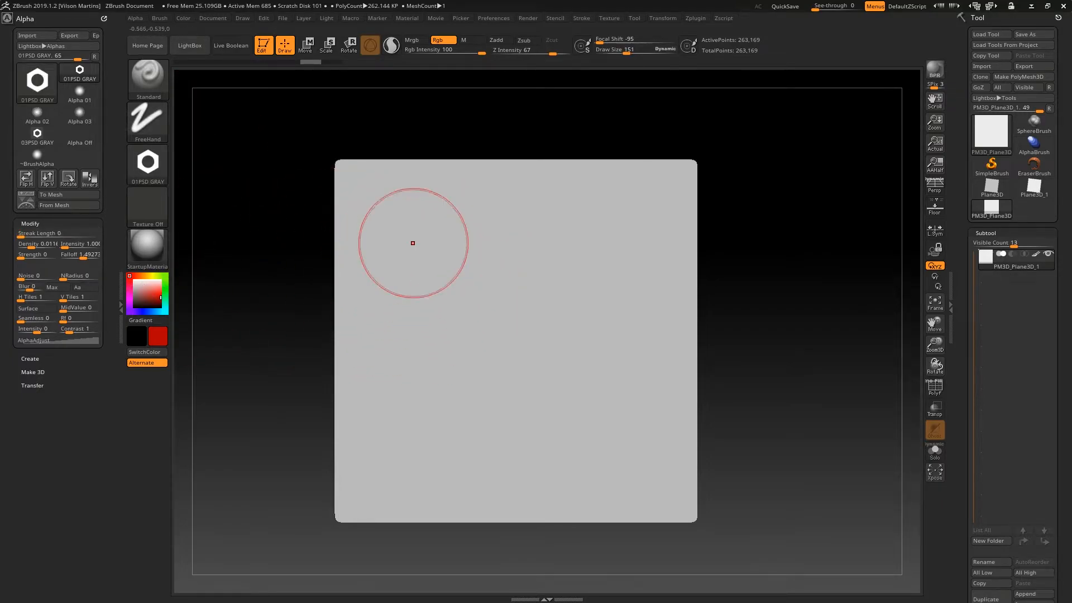
click(151, 129)
click(247, 132)
click(135, 279)
click(443, 39)
click(499, 40)
Stamp the clean nut alpha in the upper-left corner of the plane
drag(391, 212, 431, 254)
mouse_move(455, 176)
right_down()
mouse_move(390, 185)
mouse_move(464, 213)
right_up()
click(633, 41)
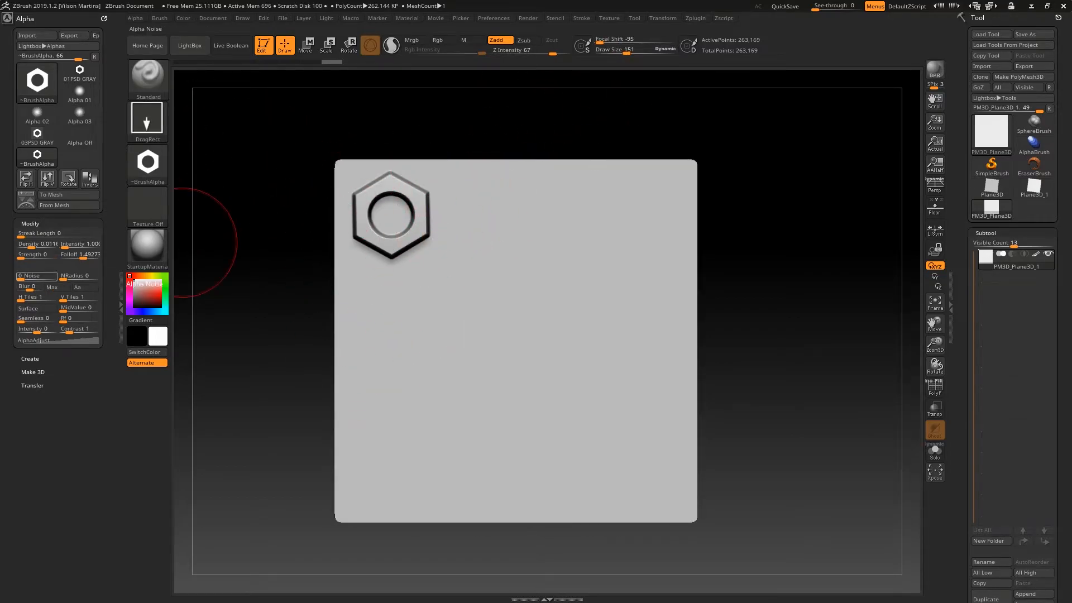
Set the alpha's Noise to 93, stamp a nut beside the clean one and examine its relief at an angle
drag(50, 277, 51, 277)
drag(476, 226, 478, 171)
drag(512, 121, 484, 151)
shift+drag(538, 115, 503, 134)
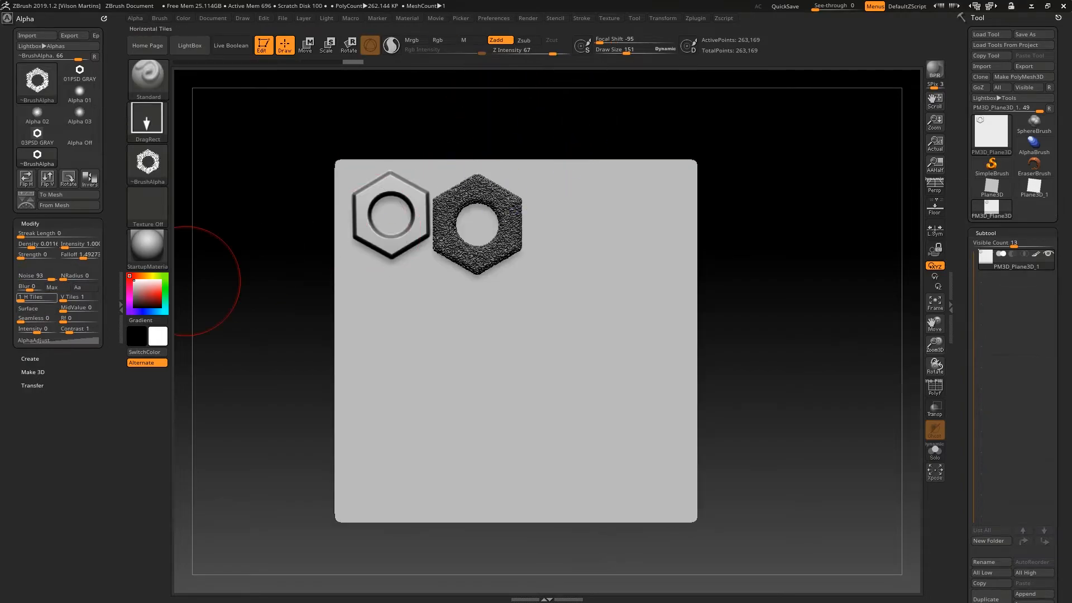
Lower the alpha's Noise to 20 and stamp a third, smaller nut in the upper row
drag(35, 278, 35, 277)
drag(568, 230, 569, 184)
Set NRadius to about 94.33 and Blur to 15, stamping one nut in the upper-right corner and one below the upper row
drag(63, 278, 84, 278)
mouse_move(671, 214)
mouse_down()
mouse_move(673, 172)
mouse_move(650, 161)
mouse_up()
key(ctrl+z)
mouse_move(690, 118)
mouse_down()
mouse_move(654, 234)
mouse_move(737, 134)
mouse_move(748, 195)
mouse_move(544, 174)
mouse_up()
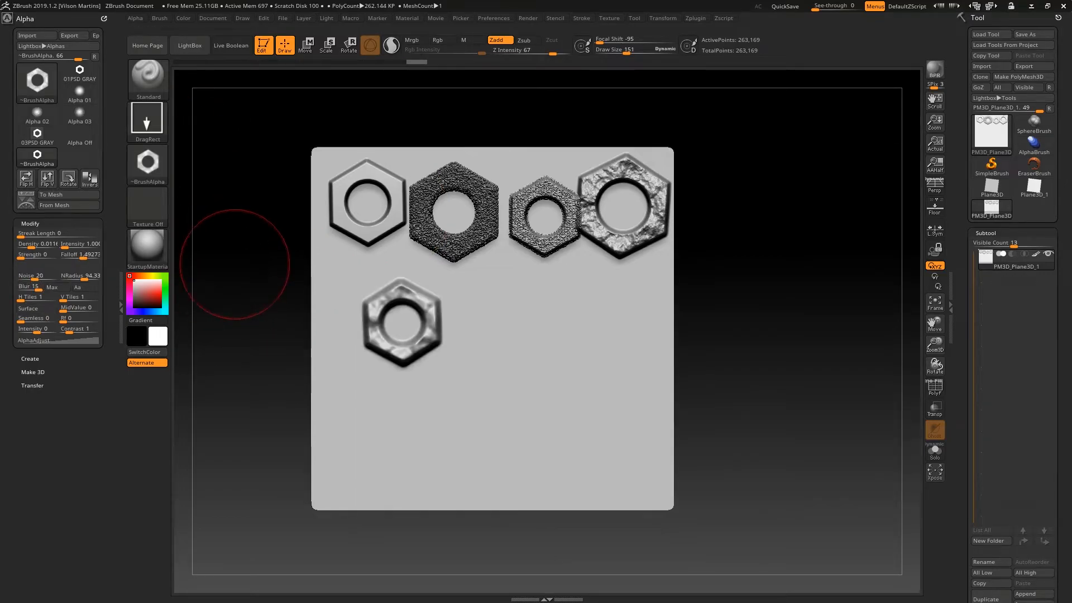
Set H Tiles and V Tiles to 7, then test-stamp the tiled nut grid beside the lower nut and undo it
drag(21, 299, 76, 297)
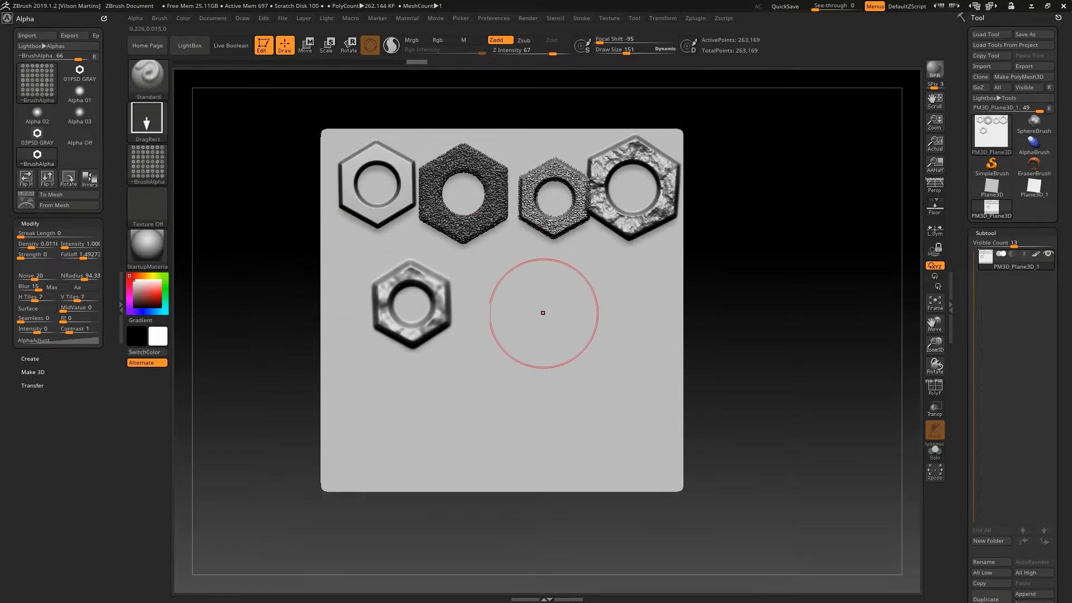
drag(545, 348, 595, 297)
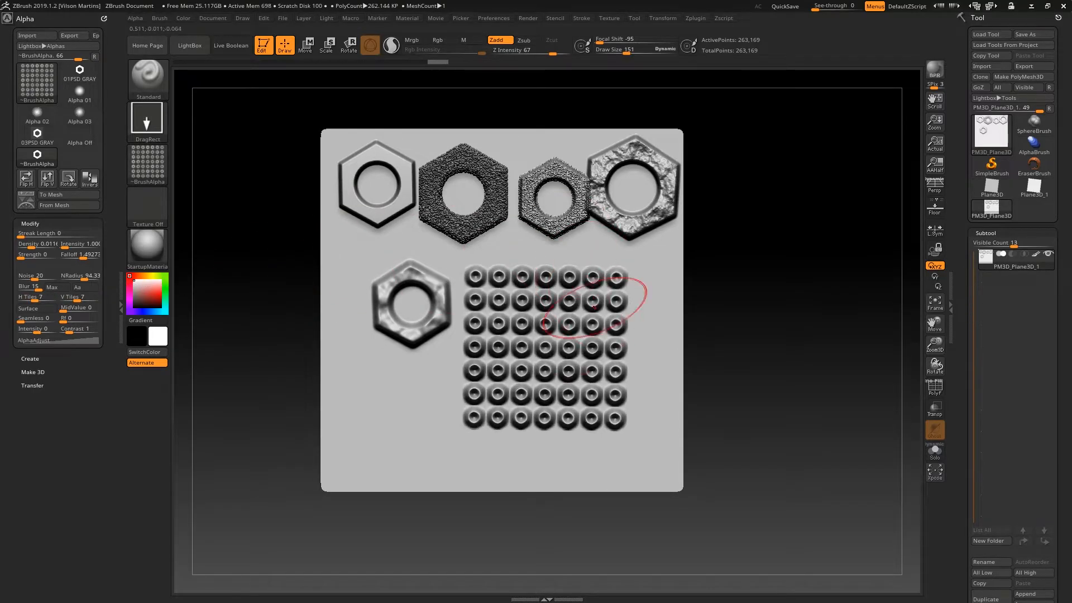
drag(698, 273, 646, 309)
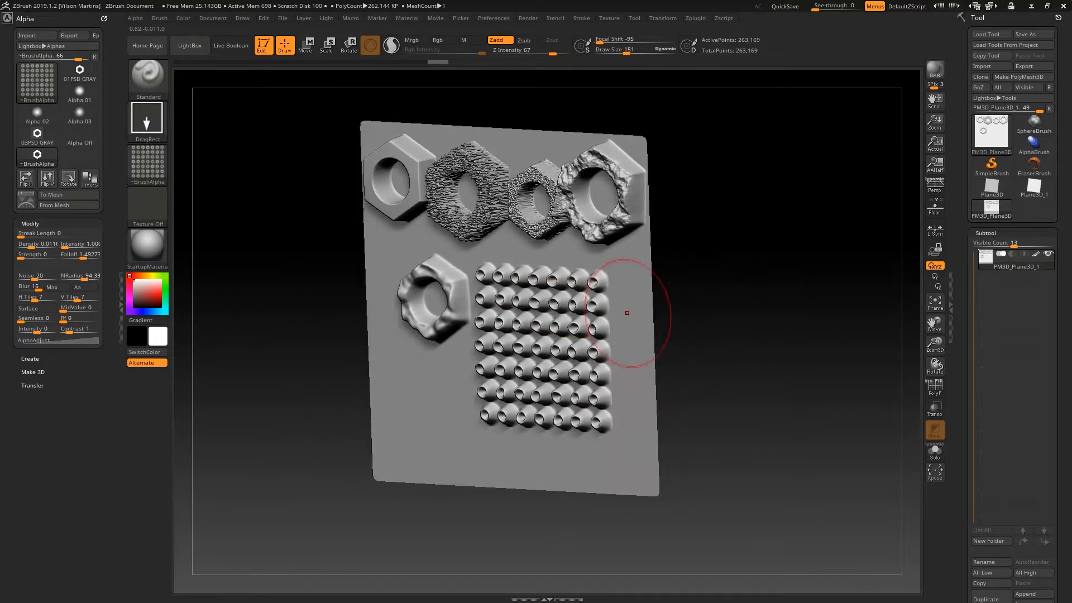
shift+drag(705, 287, 632, 149)
key(ctrl+z)
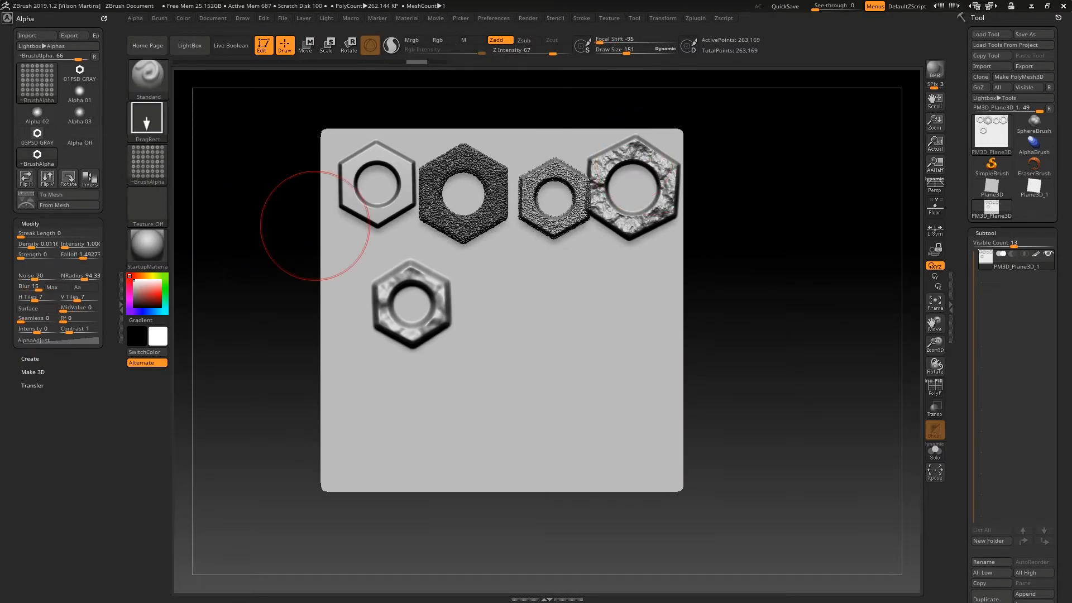
Reset the alpha's Blur, Noise and NRadius to 0
click(29, 288)
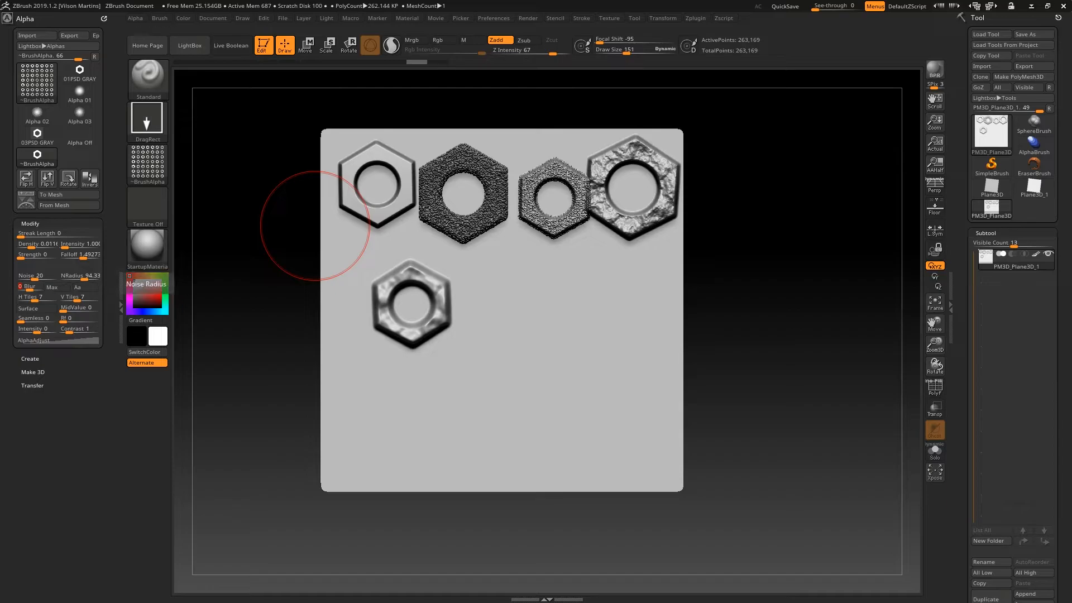
drag(34, 277, 19, 277)
drag(84, 277, 61, 277)
Test-stamp the clean tiled nut grid on the plane's lower half, examine it at an angle and undo the stamps
drag(606, 339, 611, 393)
key(ctrl+z)
drag(538, 344, 537, 253)
right_drag(537, 252, 558, 313)
shift+right_drag(631, 276, 567, 120)
key(ctrl+z)
Set the Z Intensity to 13, stamp the tiled nut grid on the plane's lower right for a closer look and undo it
drag(522, 52, 519, 51)
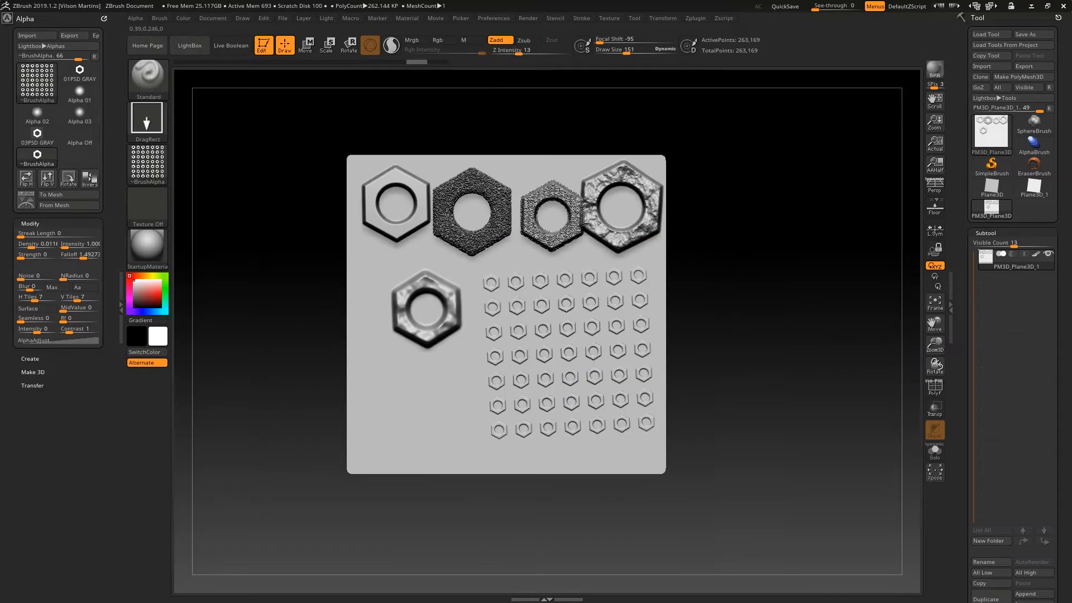
mouse_move(593, 328)
right_down()
mouse_move(642, 290)
mouse_move(599, 315)
right_up()
ctrl+right_drag(747, 288, 658, 289)
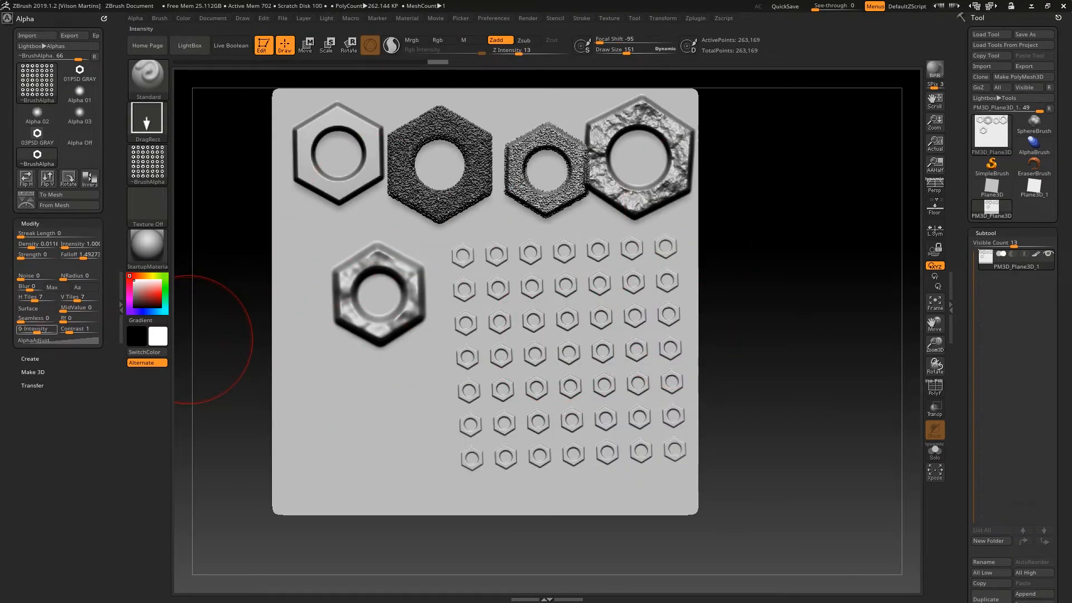
key(ctrl+z)
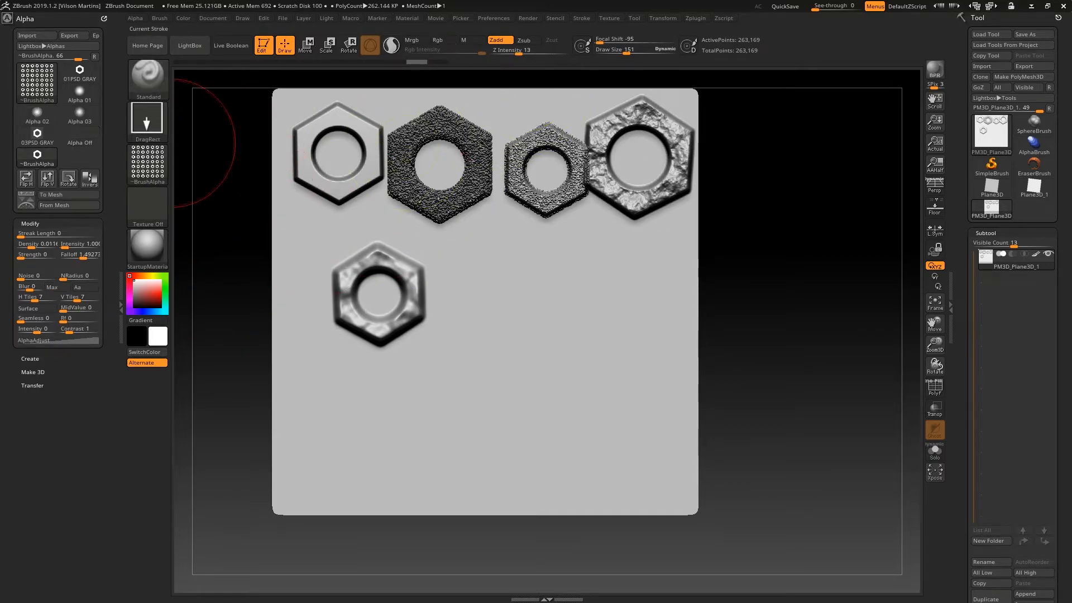
Undo all the nut stamps until the plane is blank
click(159, 157)
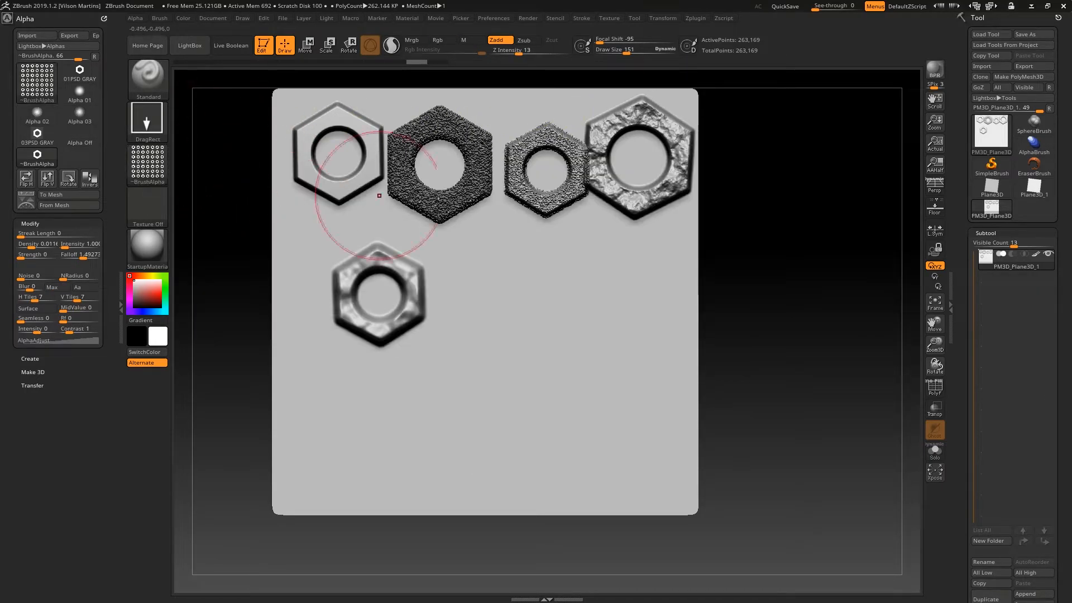
key(ctrl+z)
key(ctrl+z)
key(ctrl+z)
key(ctrl+z)
key(ctrl+z)
key(ctrl+z)
key(ctrl+z)
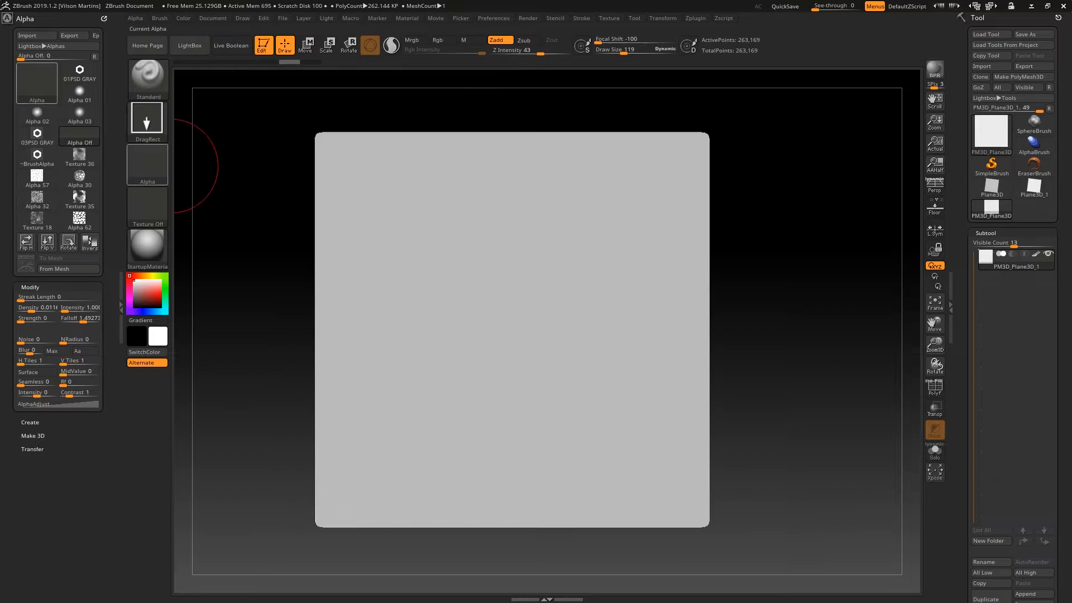
Load the hexagonal nut alpha, mark up its thumbnail and stamp the nut on the plane's upper left area
click(148, 163)
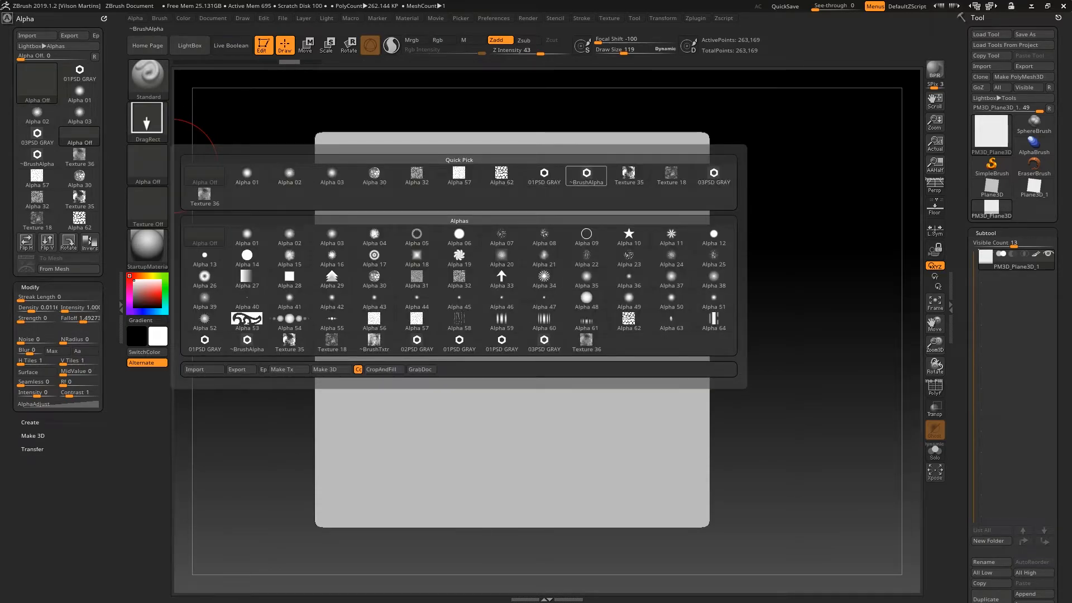
click(586, 175)
key(Print)
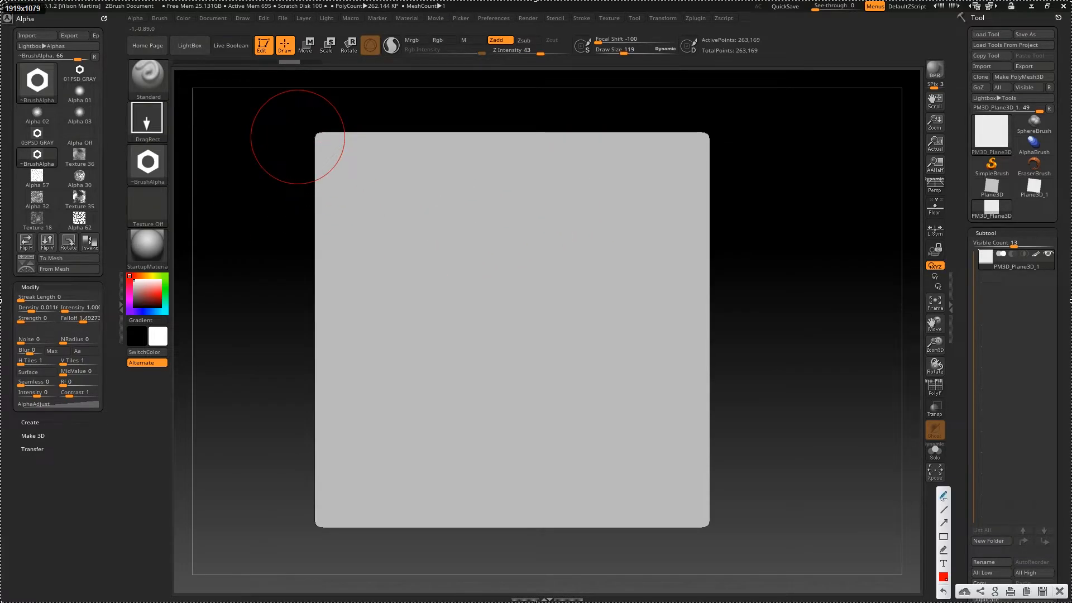
drag(189, 121, 162, 148)
key(Escape)
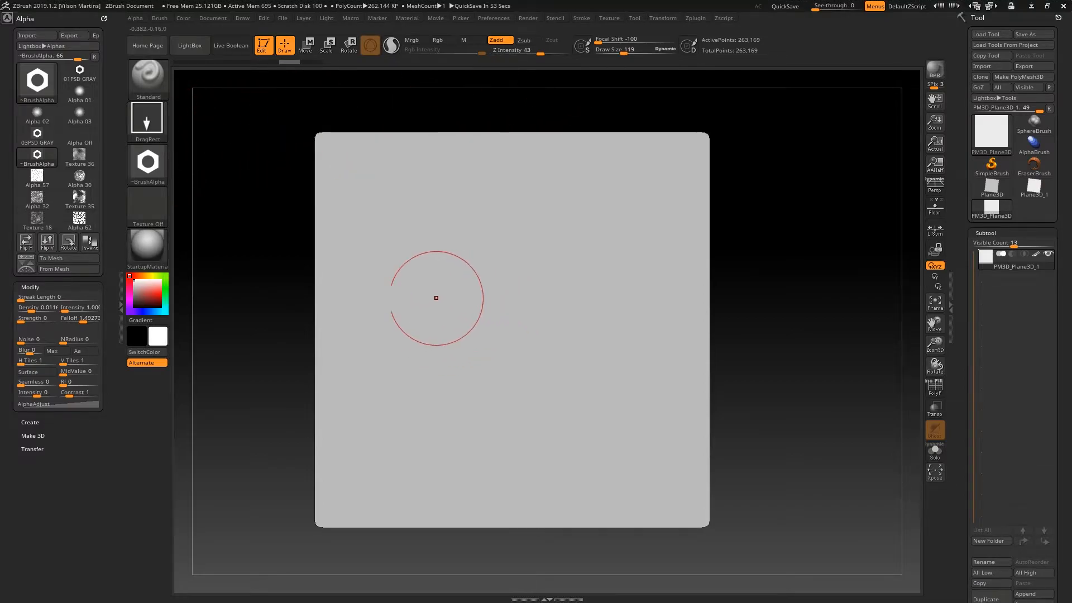
drag(412, 273, 419, 335)
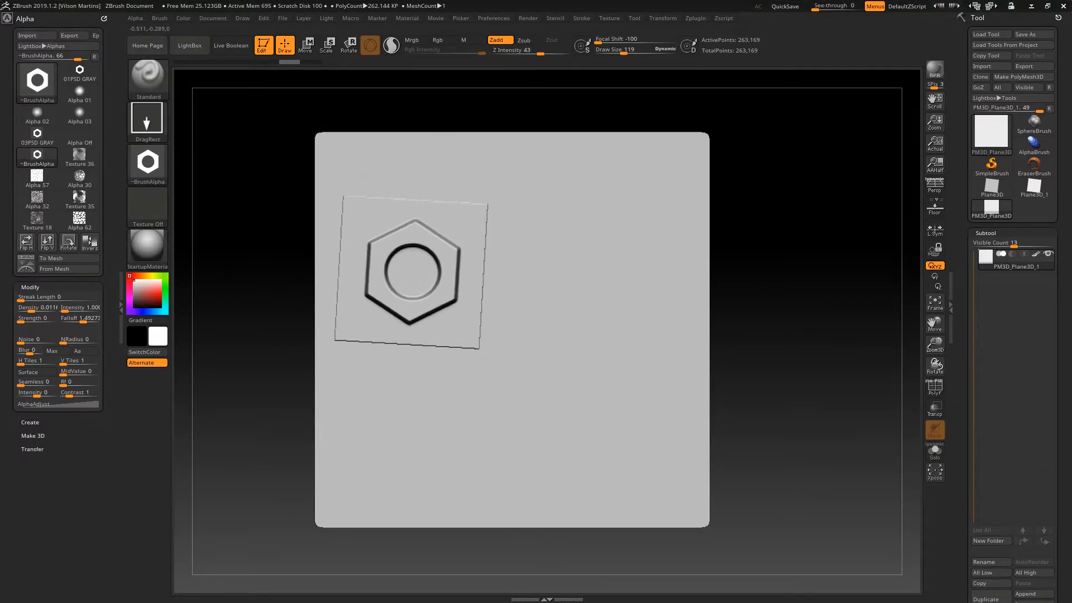
Restamp the nut upright in the same area, undoing the extra test stamps, and check its square border at an angle
drag(781, 391, 531, 179)
drag(594, 246, 595, 288)
drag(643, 383, 643, 419)
key(ctrl+z)
key(ctrl+z)
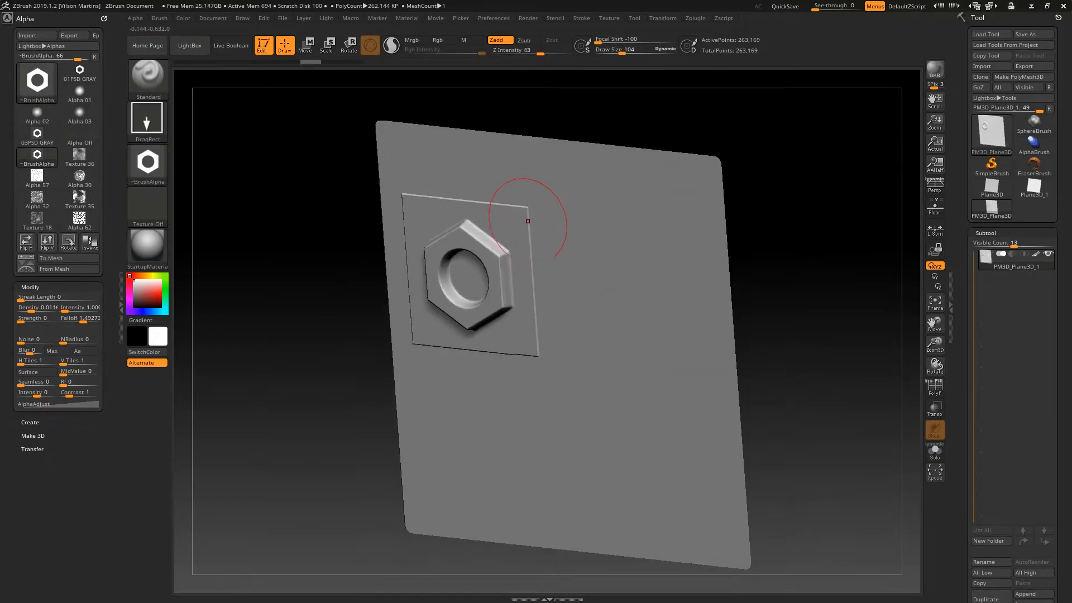
key(ctrl+z)
right_drag(433, 253, 402, 240)
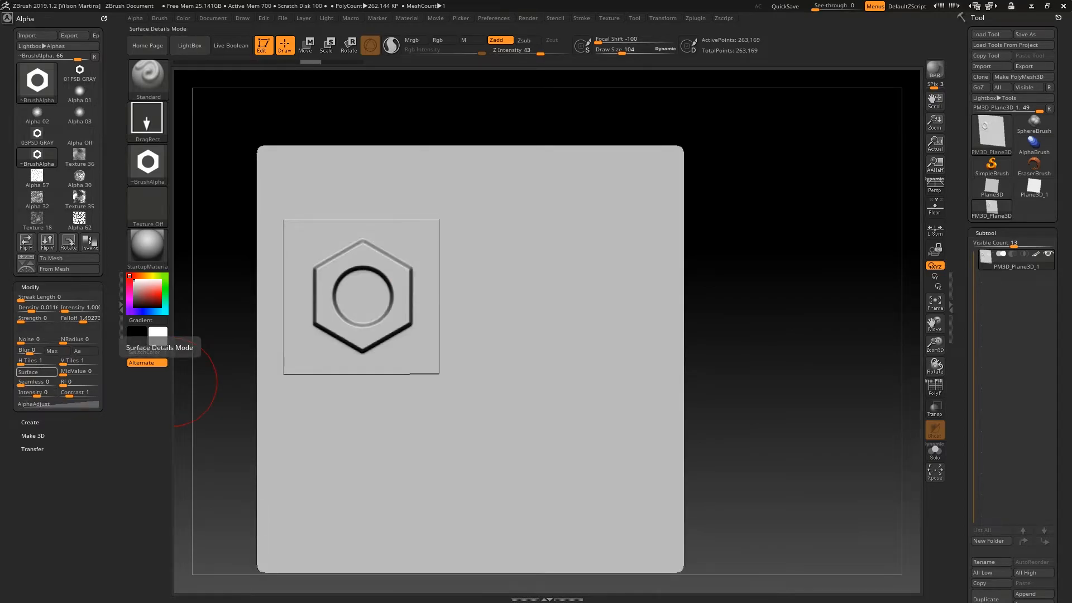
Turn on Surface mode for the nut alpha and stamp a second nut to the right of the first
click(37, 372)
right_drag(218, 357, 257, 332)
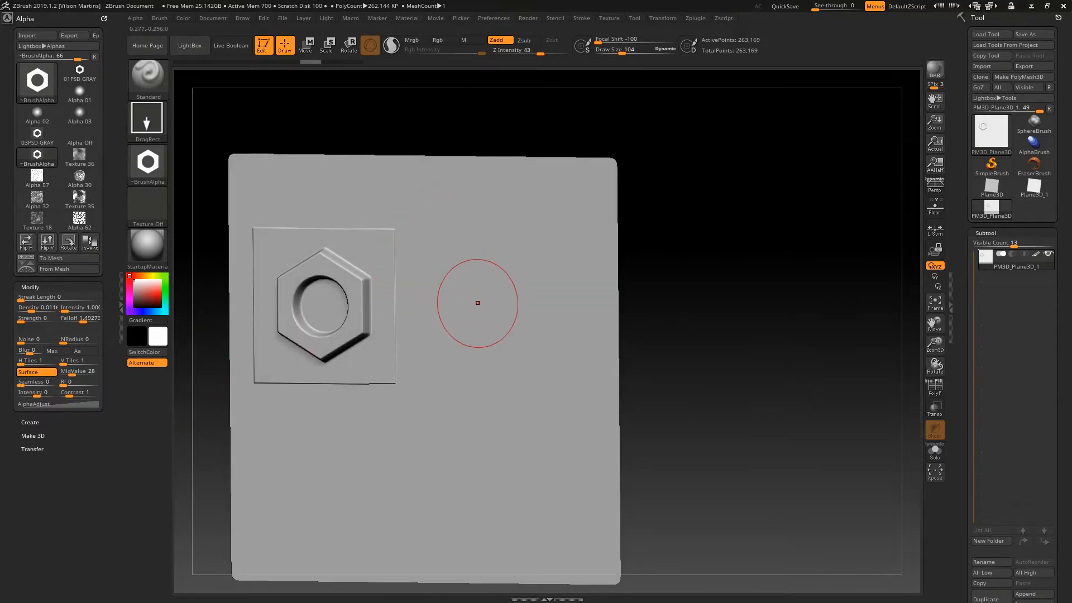
drag(482, 319, 532, 158)
right_drag(531, 158, 525, 219)
key(ctrl+z)
drag(477, 304, 478, 374)
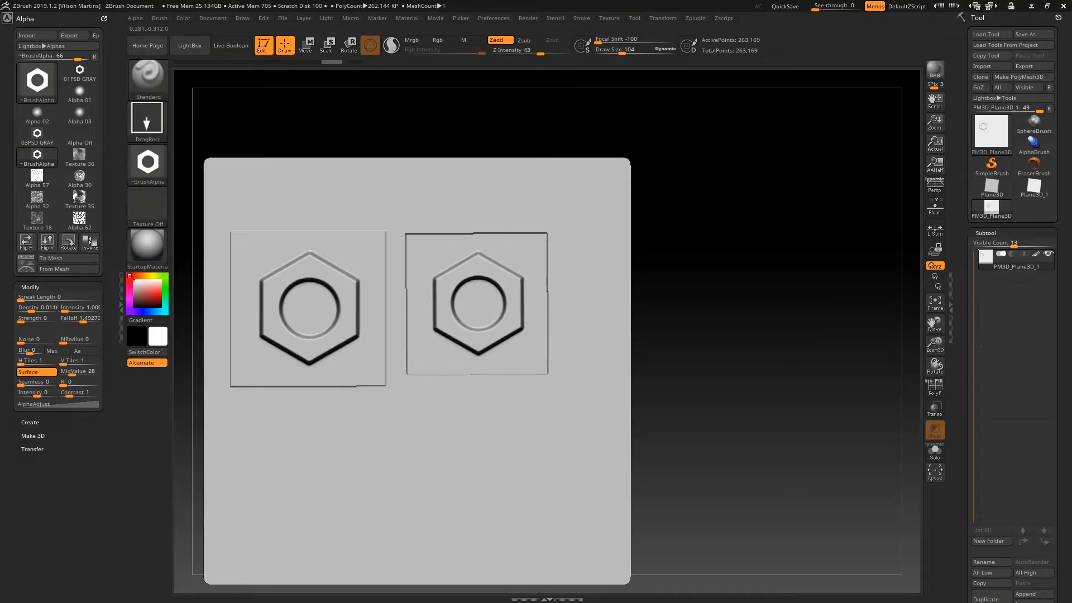
Compare the square borders around the two stamped nuts from several angles
right_drag(503, 143, 530, 252)
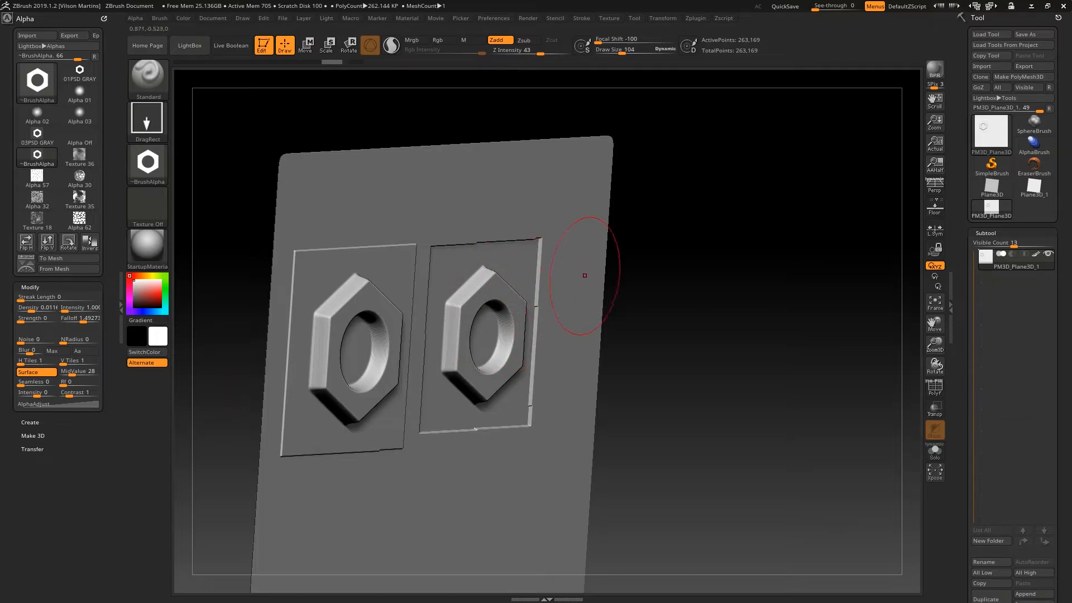
shift+right_drag(583, 270, 478, 314)
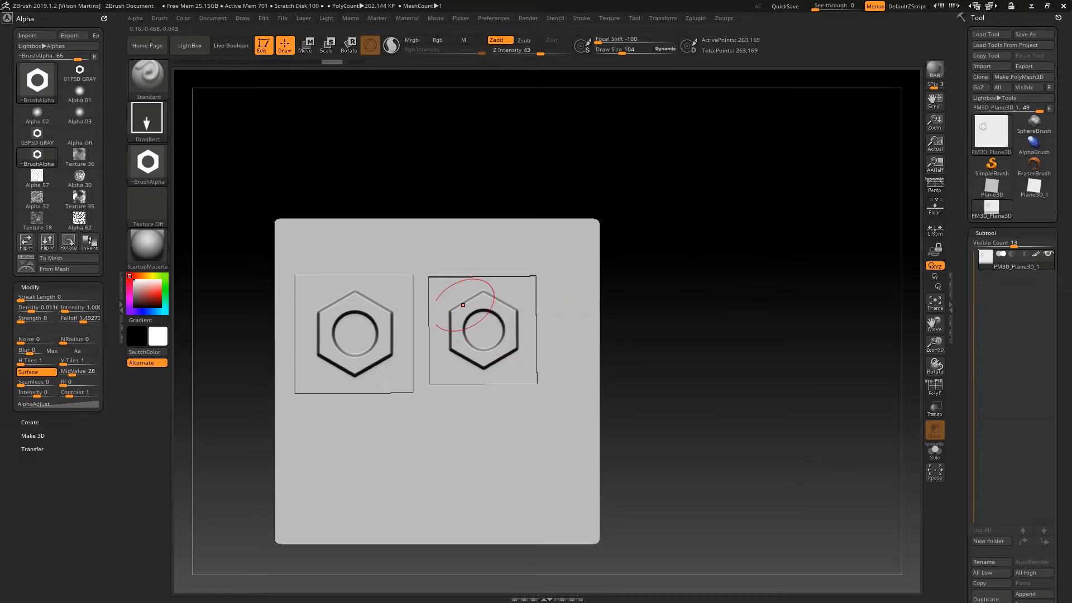
right_drag(440, 299, 514, 438)
mouse_move(499, 228)
alt+right_down()
mouse_move(409, 230)
mouse_move(442, 259)
mouse_move(402, 268)
alt+right_up()
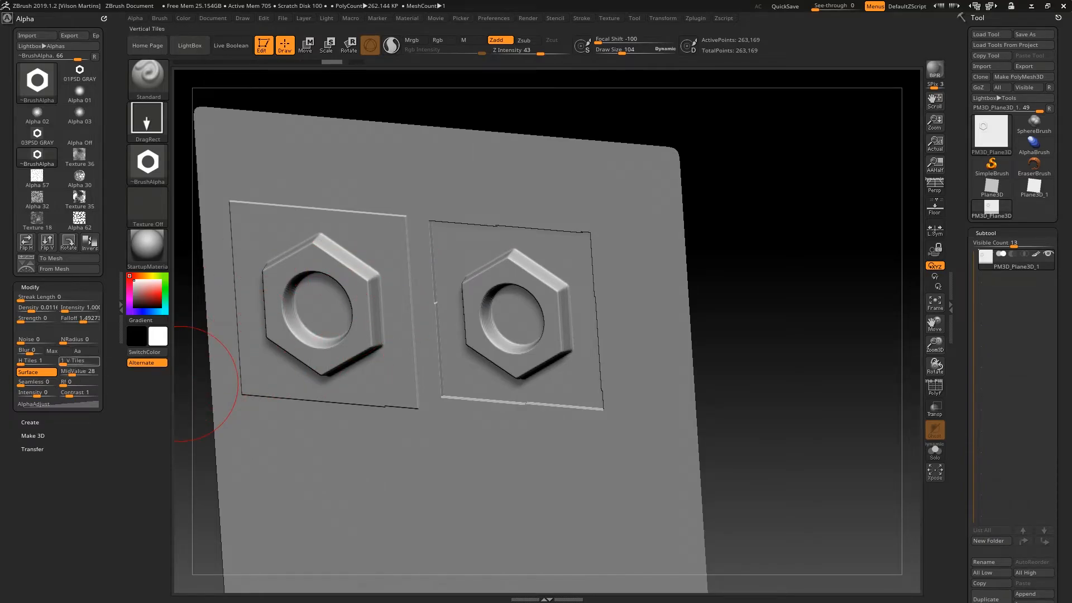
Turn off Surface mode, change the MidValue and stamp a smaller nut below the first one
click(28, 372)
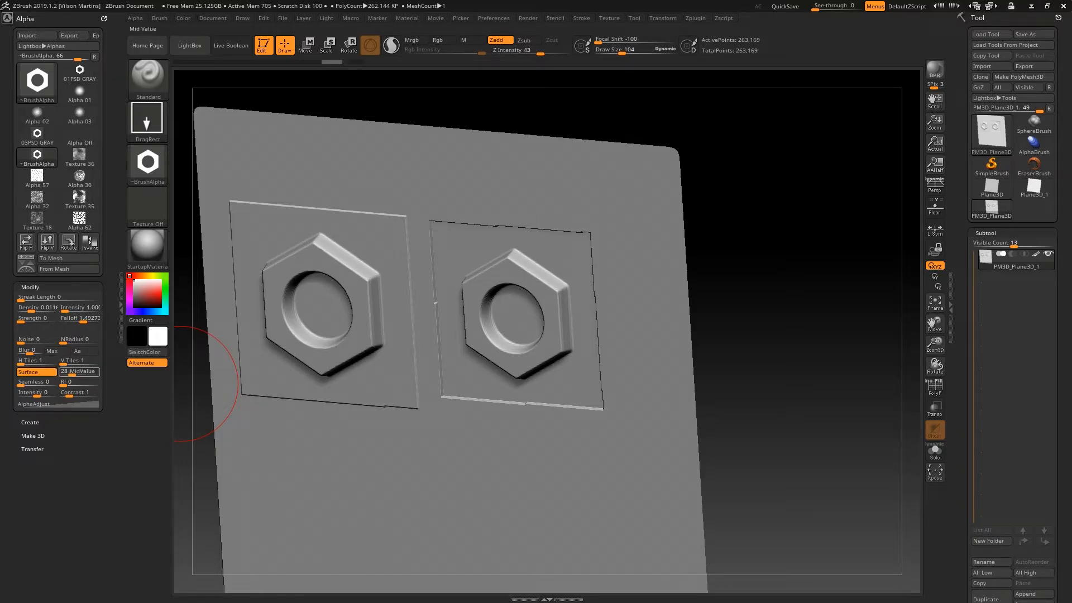
alt+drag(777, 275, 782, 183)
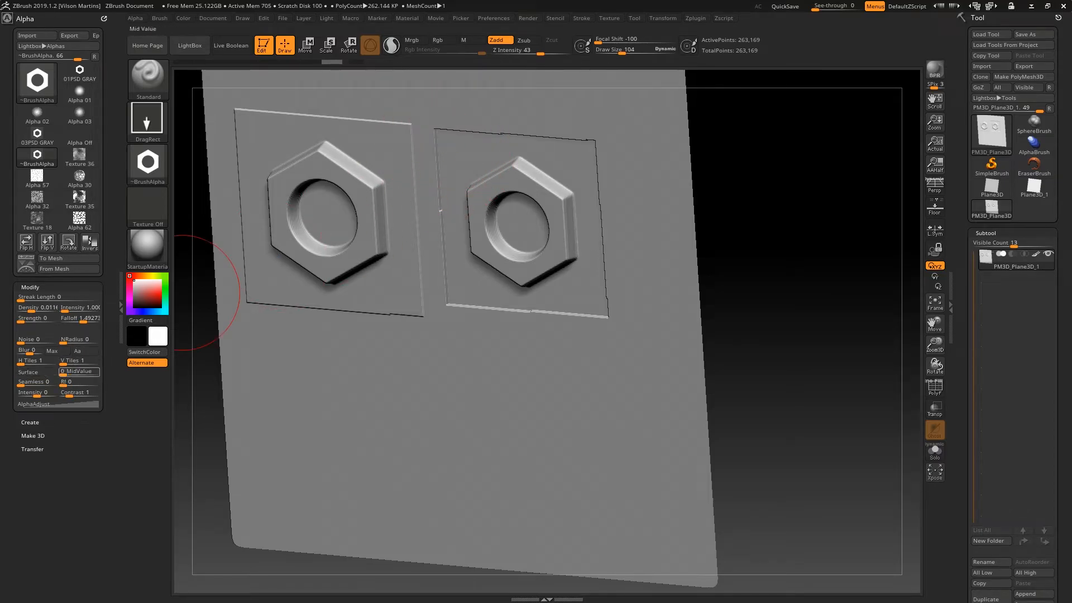
key(Return)
drag(300, 413, 306, 464)
alt+right_drag(306, 464, 296, 333)
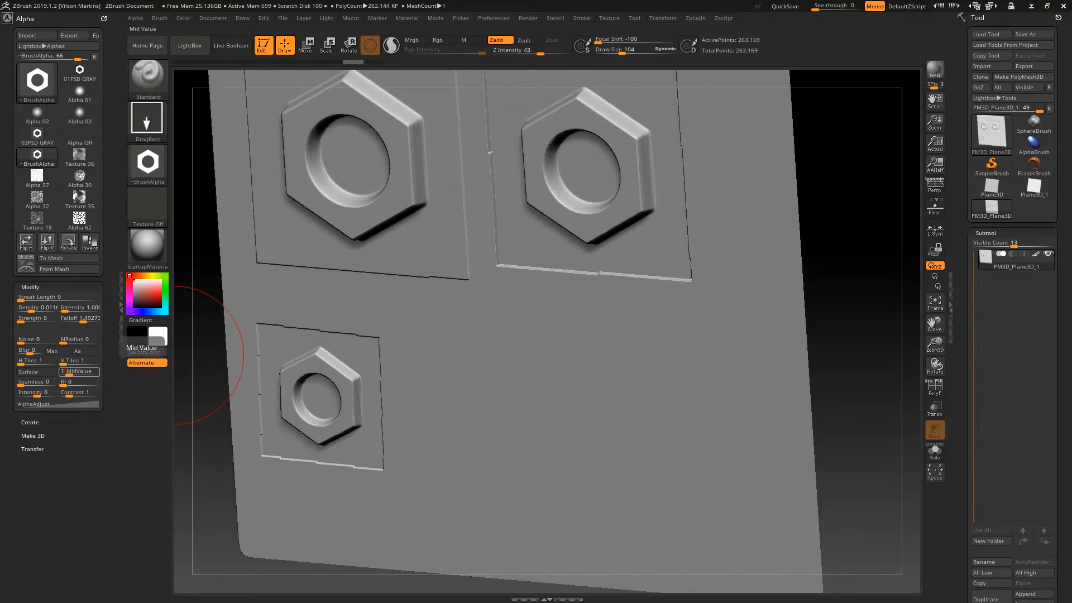
Stamp a nut with MidValue 10 in the lower row and another with MidValue 5 to its right
drag(503, 393, 544, 344)
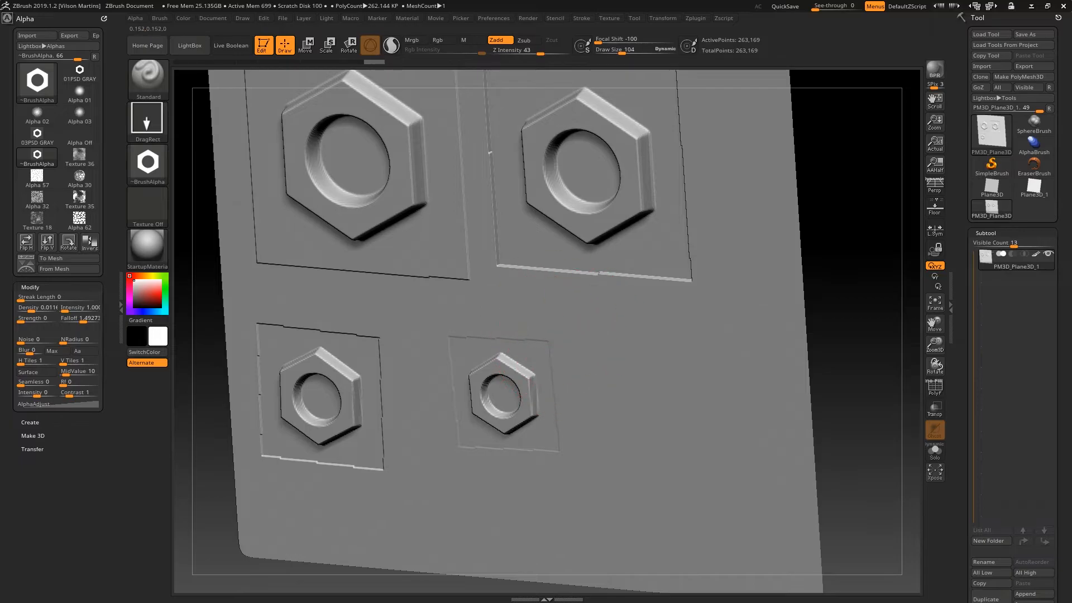
alt+right_drag(548, 347, 497, 321)
click(83, 372)
text(5)
drag(625, 376, 664, 330)
alt+right_drag(673, 263, 631, 243)
alt+right_drag(611, 283, 641, 175)
Set the MidValue to 8 and stamp a small nut near the plane's lower edge
click(78, 393)
key(Return)
alt+right_drag(531, 331, 526, 333)
drag(498, 412, 528, 377)
shift+right_drag(583, 314, 651, 282)
ctrl+right_drag(445, 321, 533, 197)
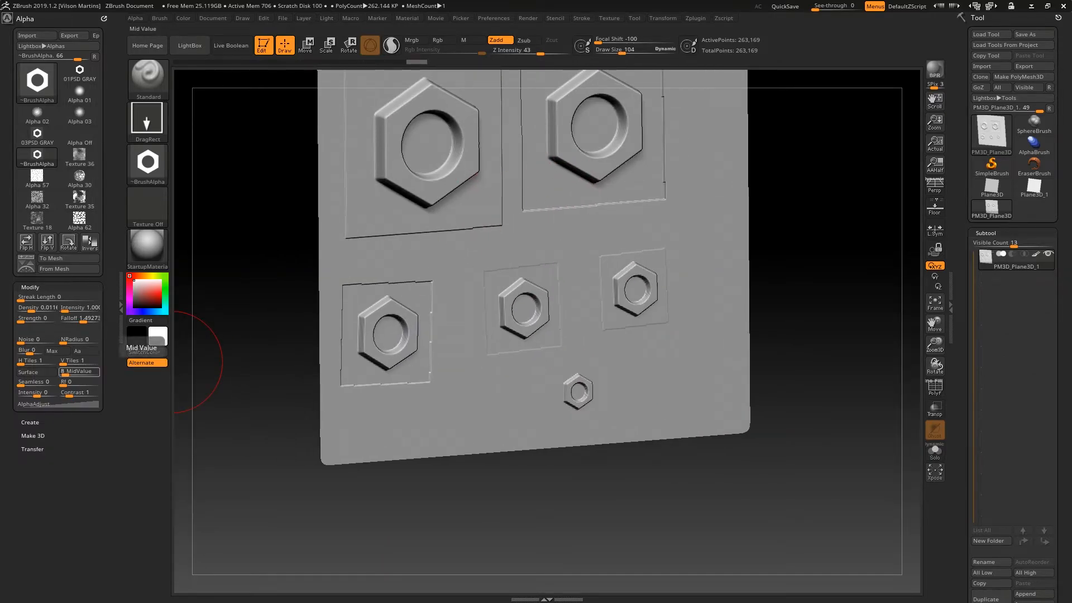
Stamp three more nuts around the plane's upper and right areas and check their borders at an angle
ctrl+right_drag(629, 241, 644, 294)
drag(677, 289, 679, 153)
alt+right_drag(679, 154, 663, 310)
drag(664, 183, 670, 260)
ctrl+right_drag(670, 260, 653, 206)
drag(604, 165, 595, 204)
right_drag(590, 171, 584, 267)
click(79, 393)
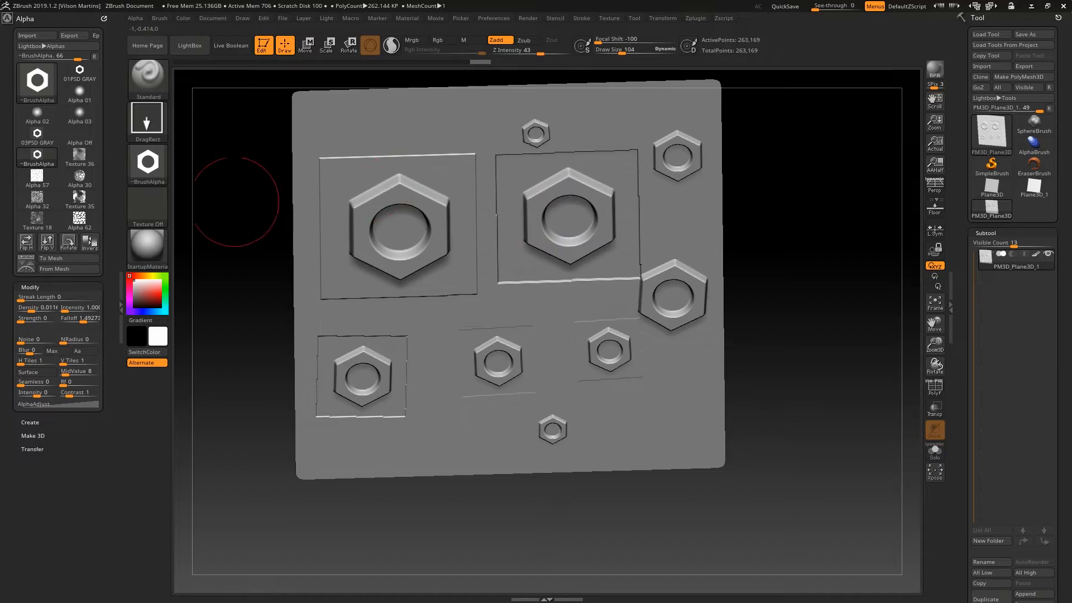
mouse_move(588, 190)
right_down()
mouse_move(575, 212)
mouse_move(642, 224)
mouse_move(492, 270)
right_up()
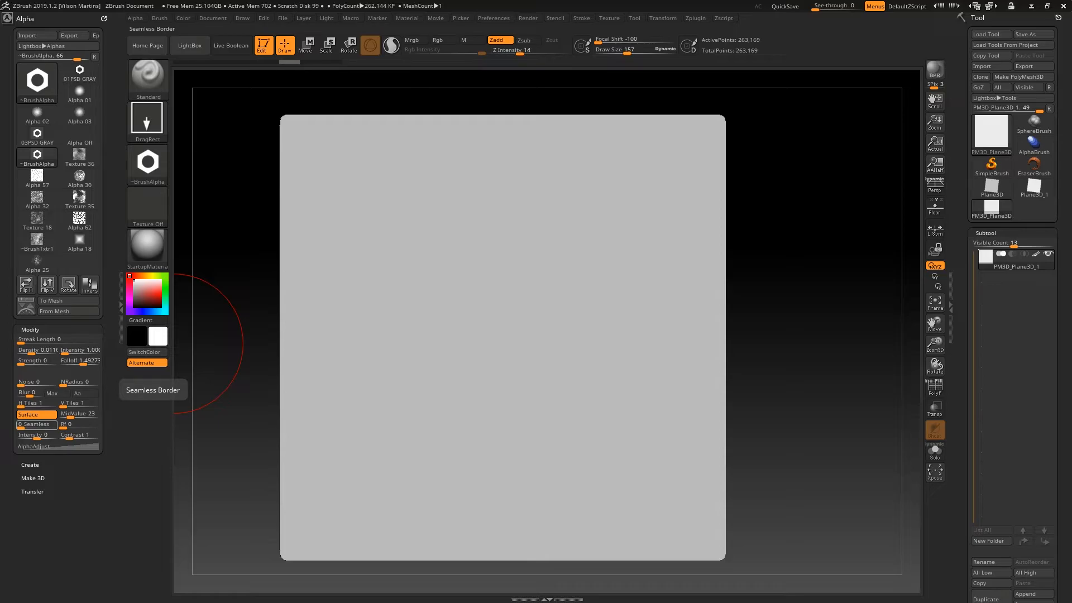
Load Alpha 62 and draw a freehand outline around the inner area of its enlarged preview
click(148, 162)
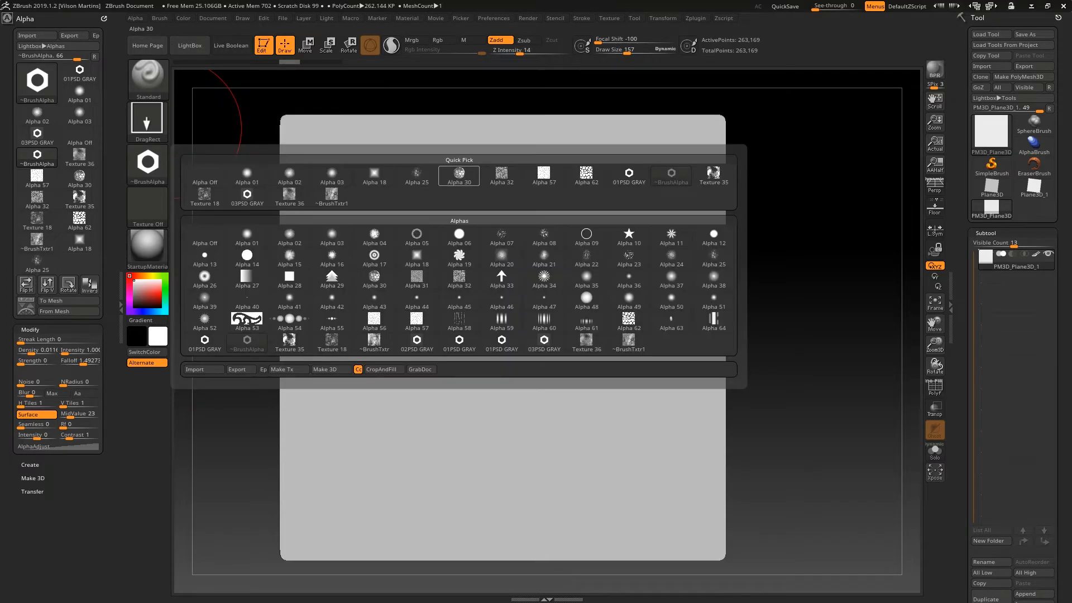
click(586, 174)
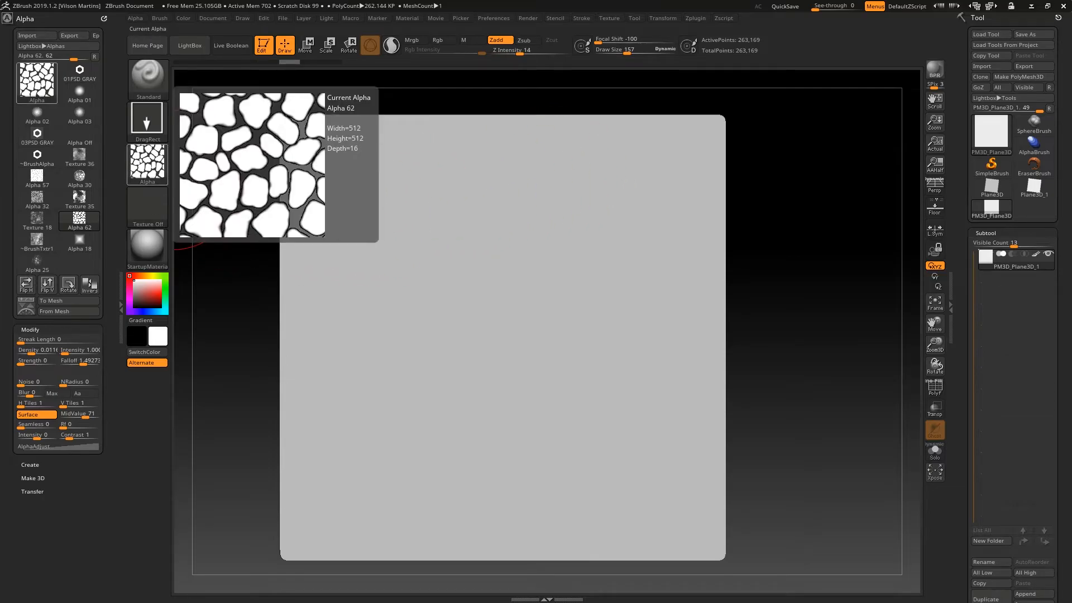
key(Print)
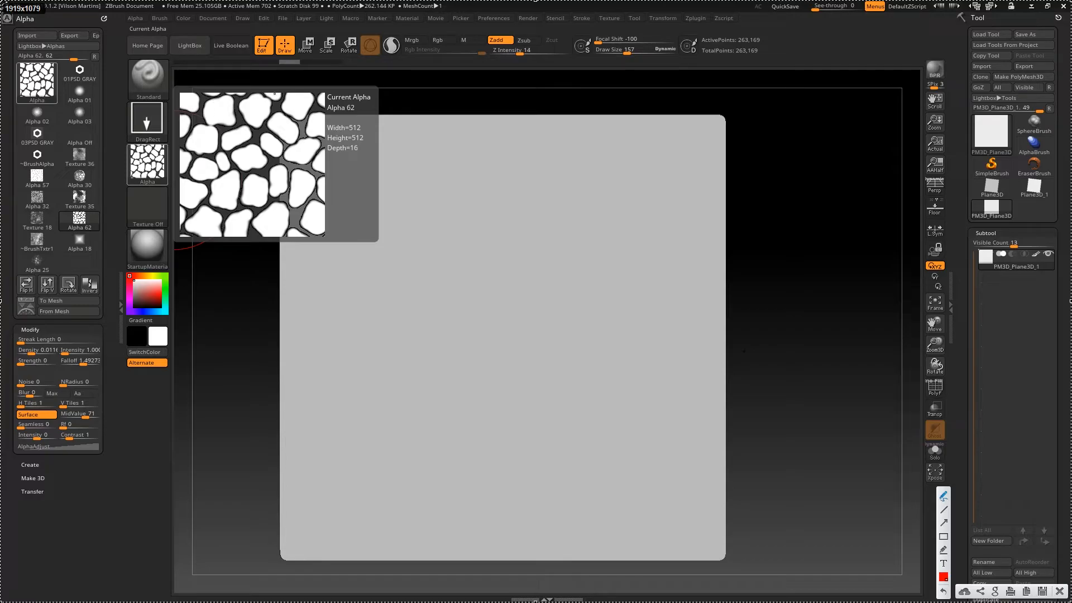
drag(224, 98, 216, 108)
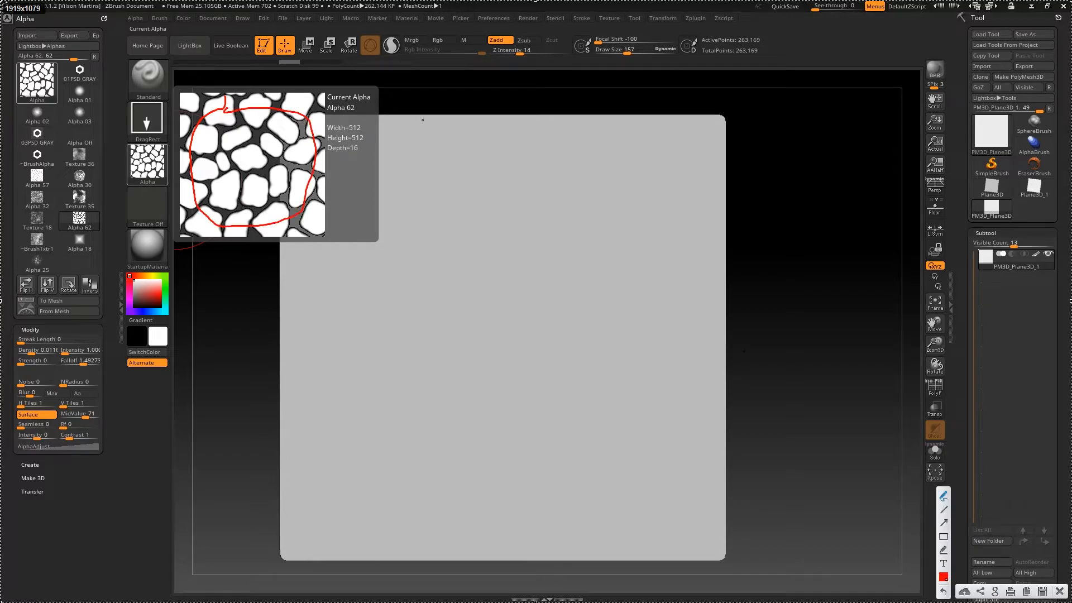
key(Escape)
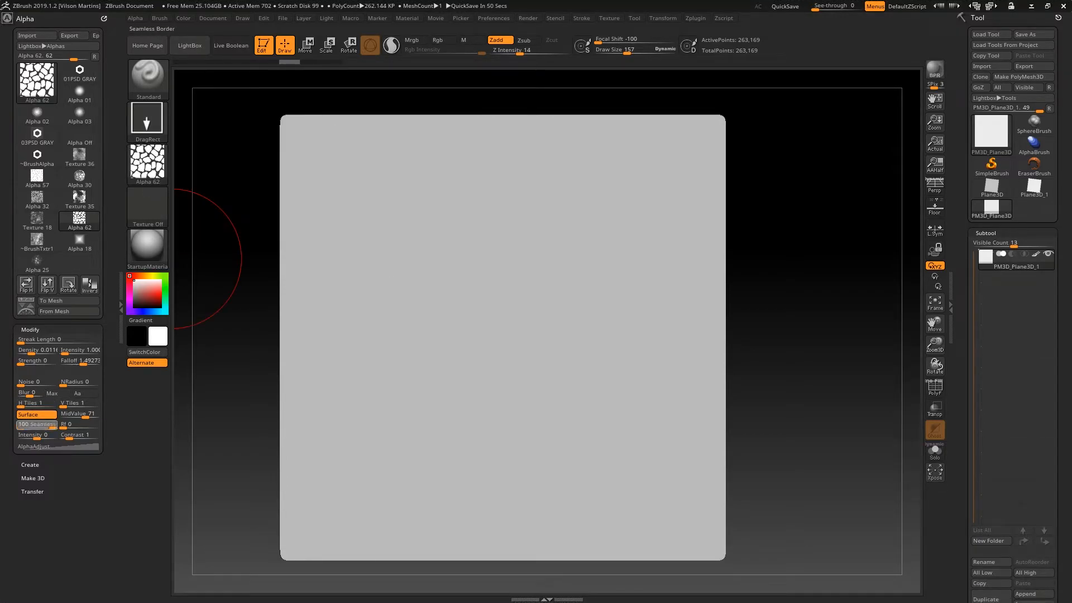
Set Seamless to 100 and examine the edges in the enlarged preview of Alpha 62
mouse_move(162, 169)
key(Print)
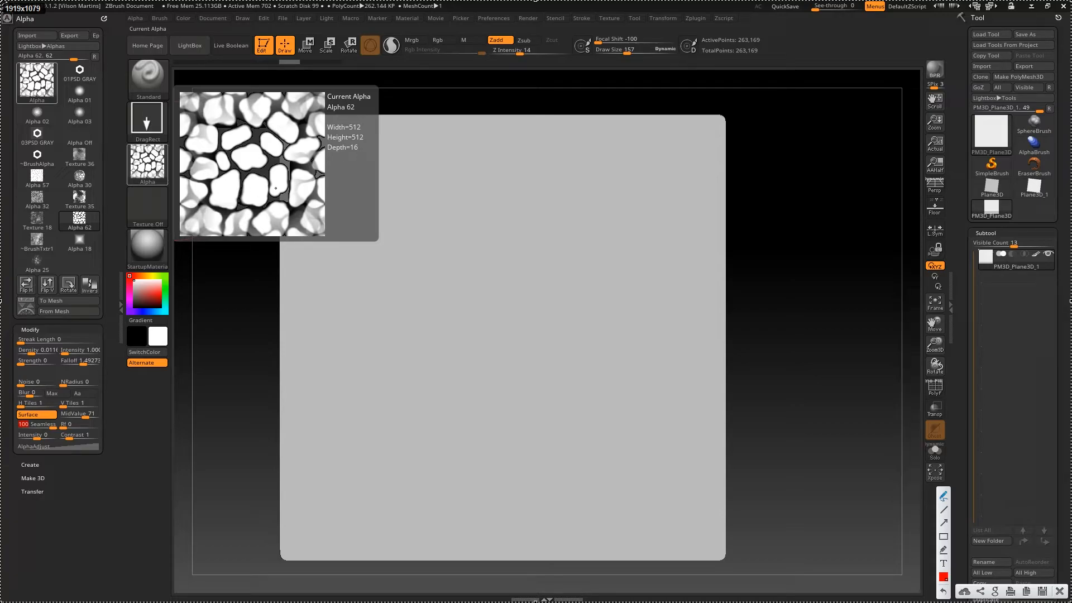
key(ctrl+c)
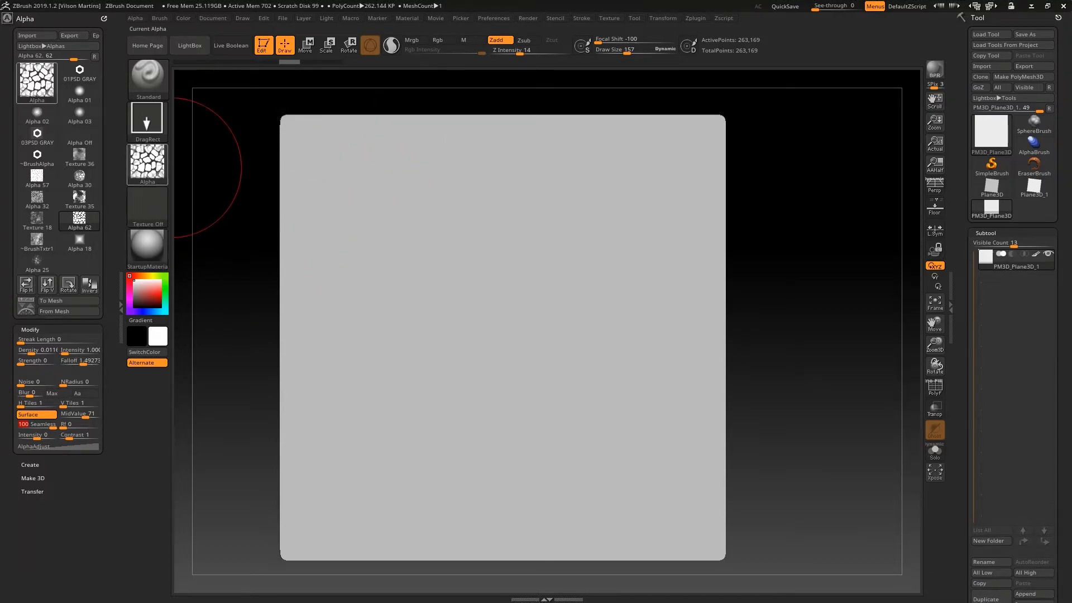
Set H Tiles and V Tiles to 2 for the stone alpha and stamp it on the plane's upper left area
click(151, 168)
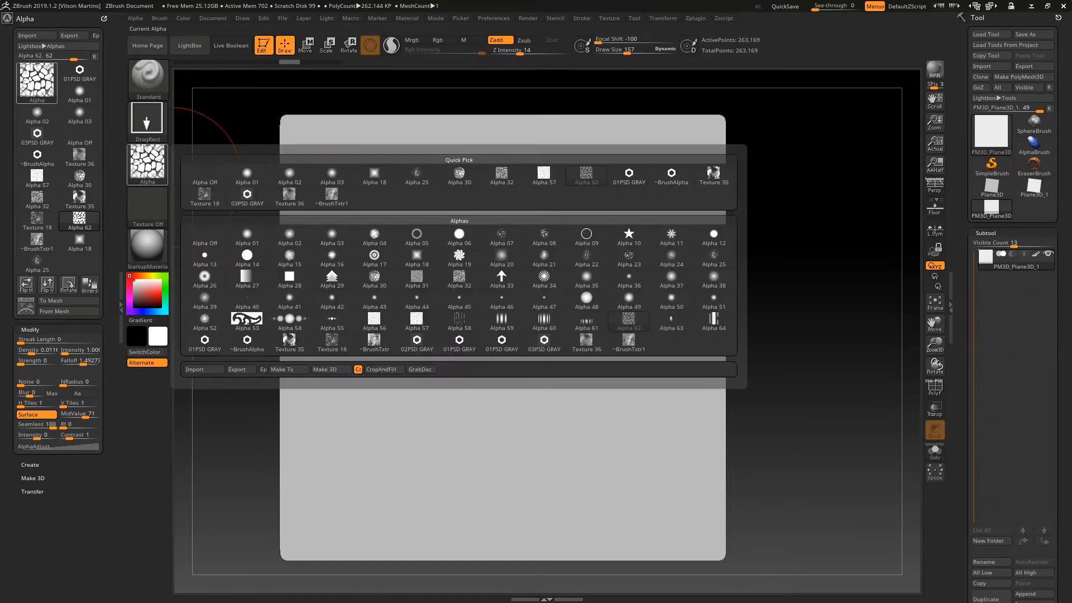
click(207, 179)
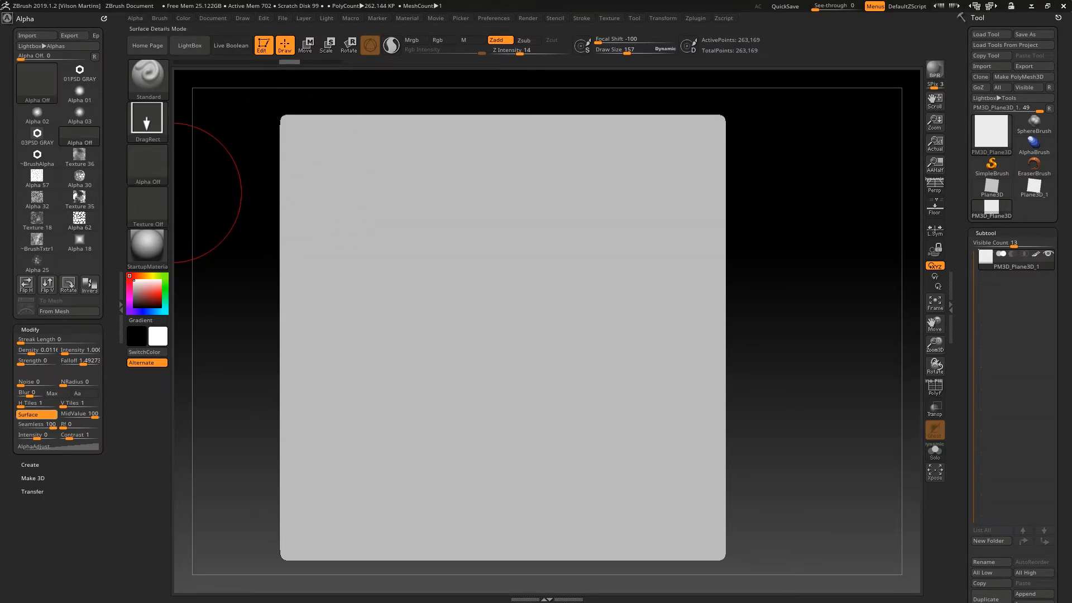
key(Return)
click(78, 404)
text(2)
key(Return)
drag(373, 266, 446, 249)
key(ctrl+z)
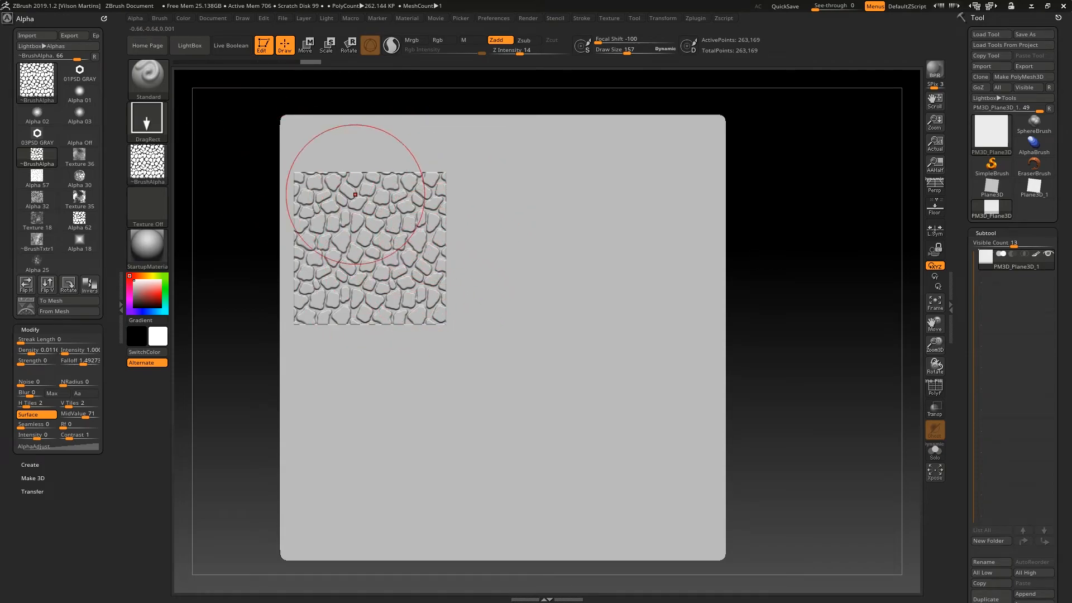
Set Seamless to 100, undo the test stamps and stamp the tiled stones large across the middle of the plane
drag(20, 425, 55, 425)
drag(570, 264, 648, 264)
key(ctrl+z)
key(ctrl+z)
drag(475, 347, 575, 347)
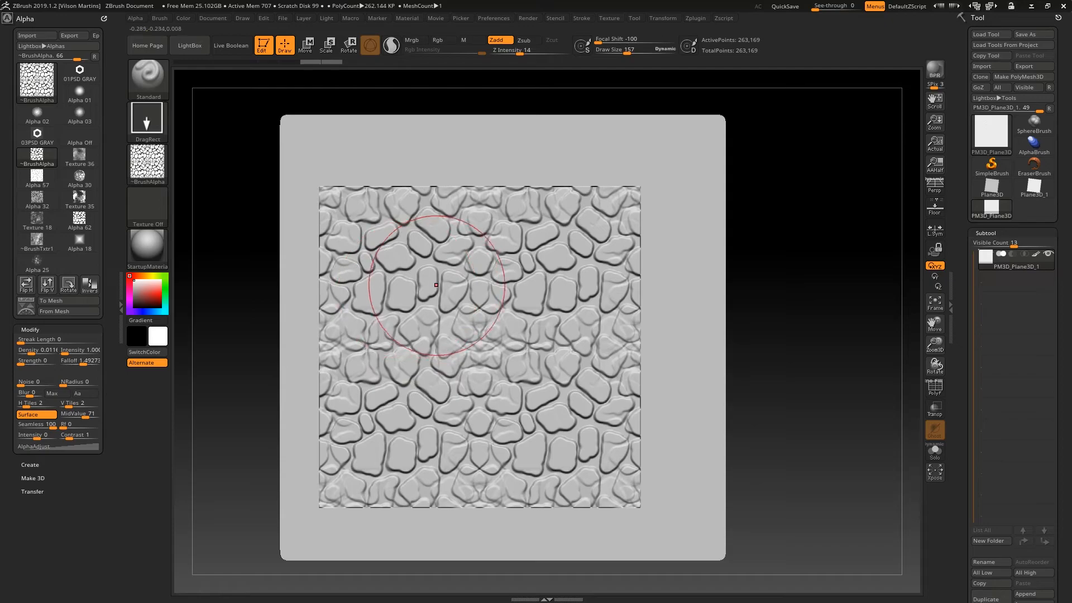
Load Texture 35 as the alpha, test-stamp its tiled pattern across the middle of the plane and undo it
click(148, 162)
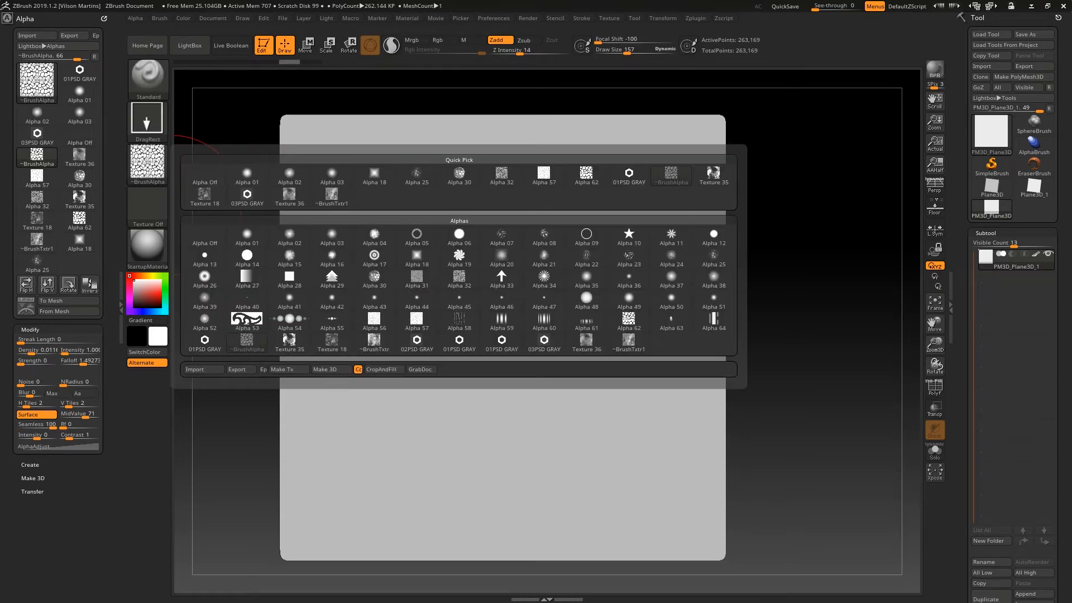
click(714, 173)
drag(507, 333, 471, 236)
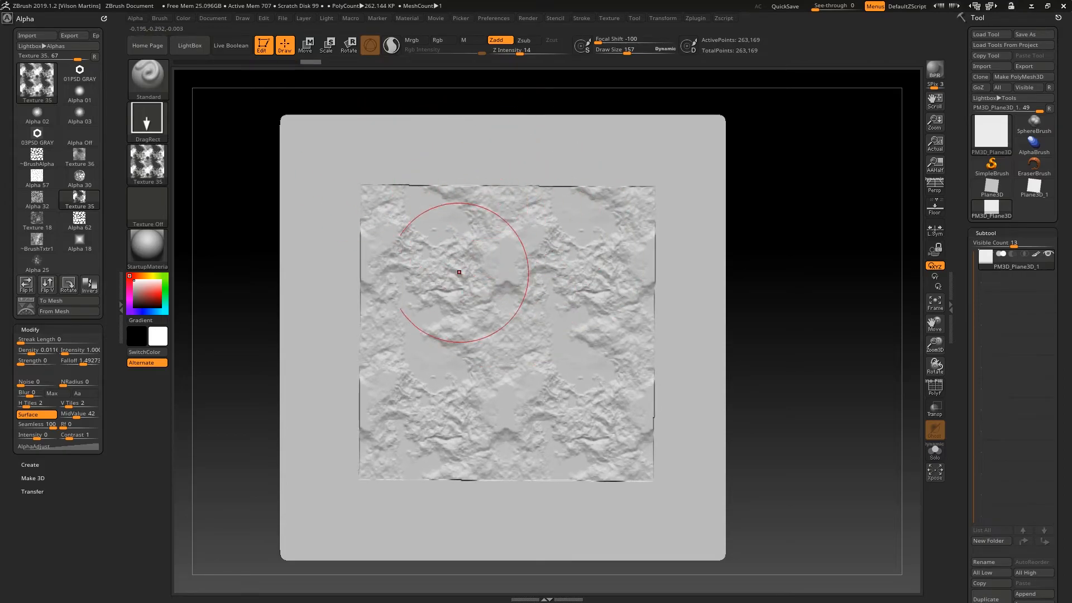
key(ctrl+z)
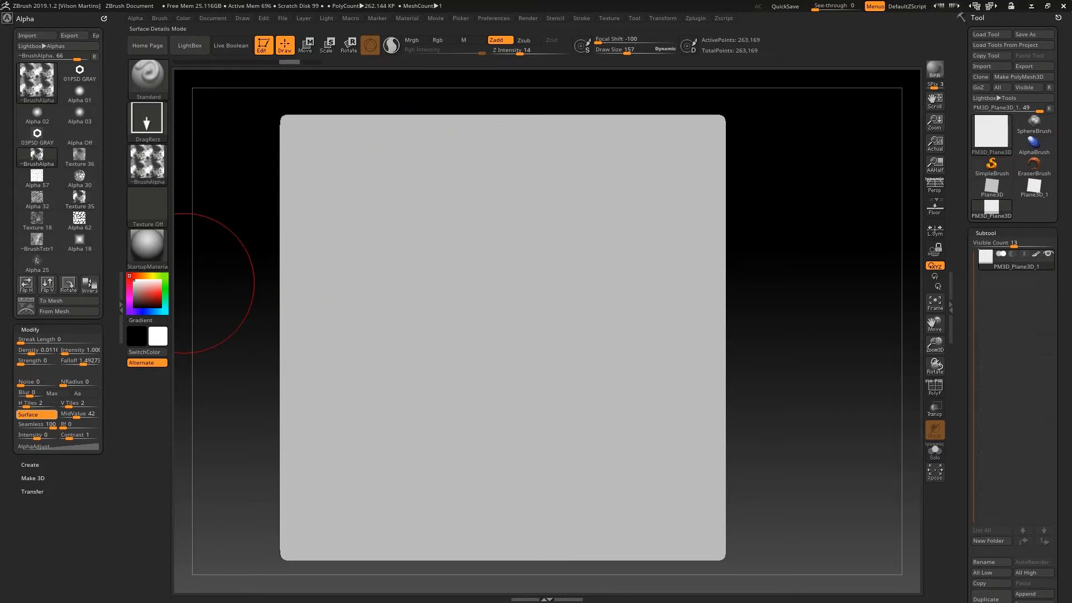
Reset H Tiles and V Tiles to 1 and Seamless to 0, test-stamp the alpha in the plane's middle and undo it
drag(27, 403, 61, 404)
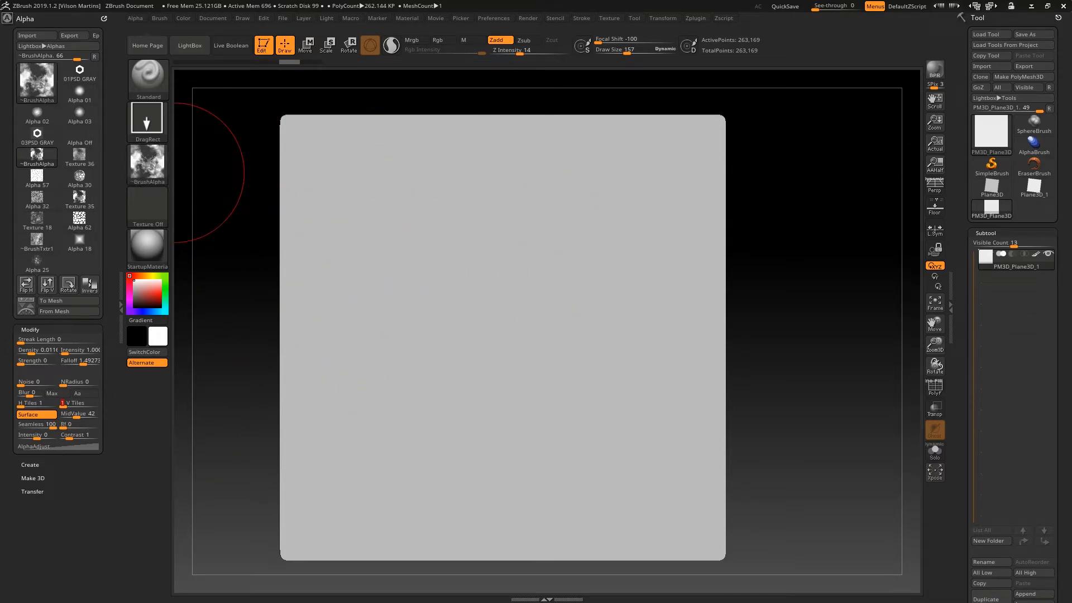
click(20, 425)
drag(503, 313, 502, 440)
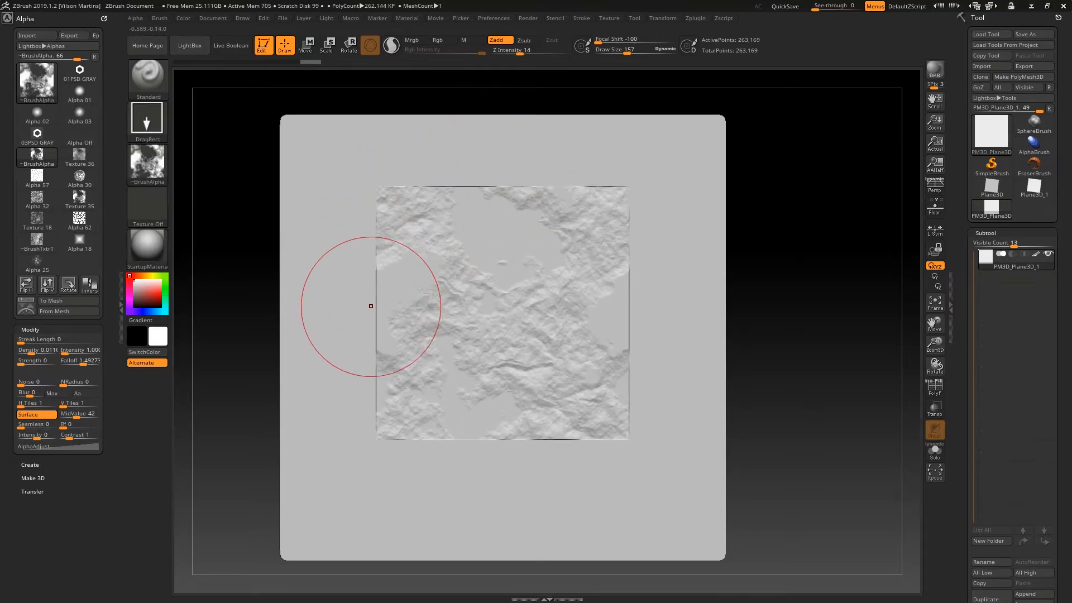
key(ctrl+z)
Try several Radial Fade values, settle on 4, test-stamp the alpha large in the plane's middle and undo it
click(63, 425)
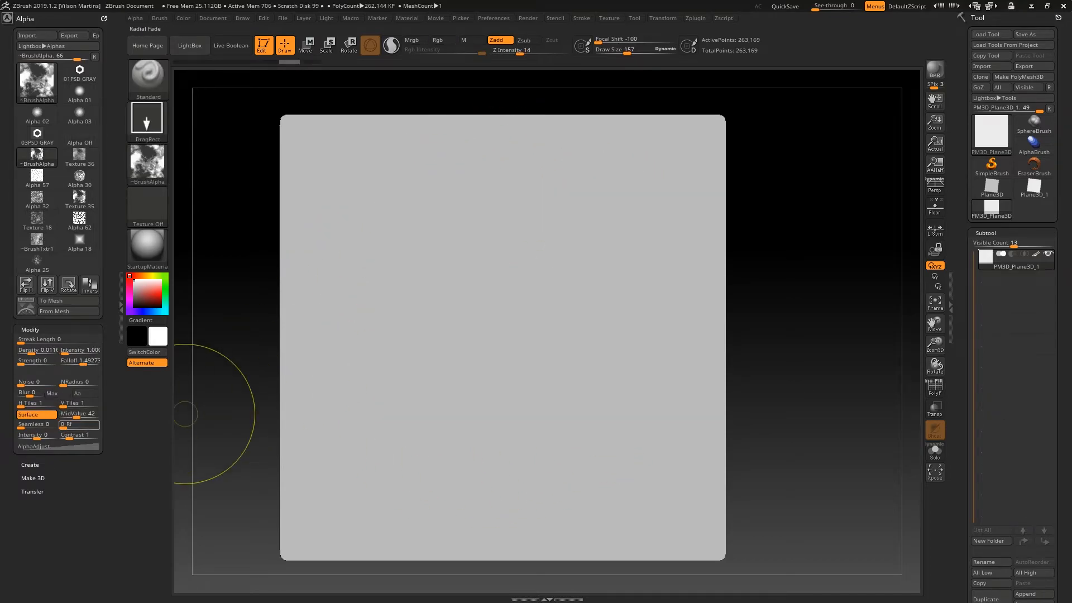
text(23)
key(Return)
drag(76, 427, 74, 427)
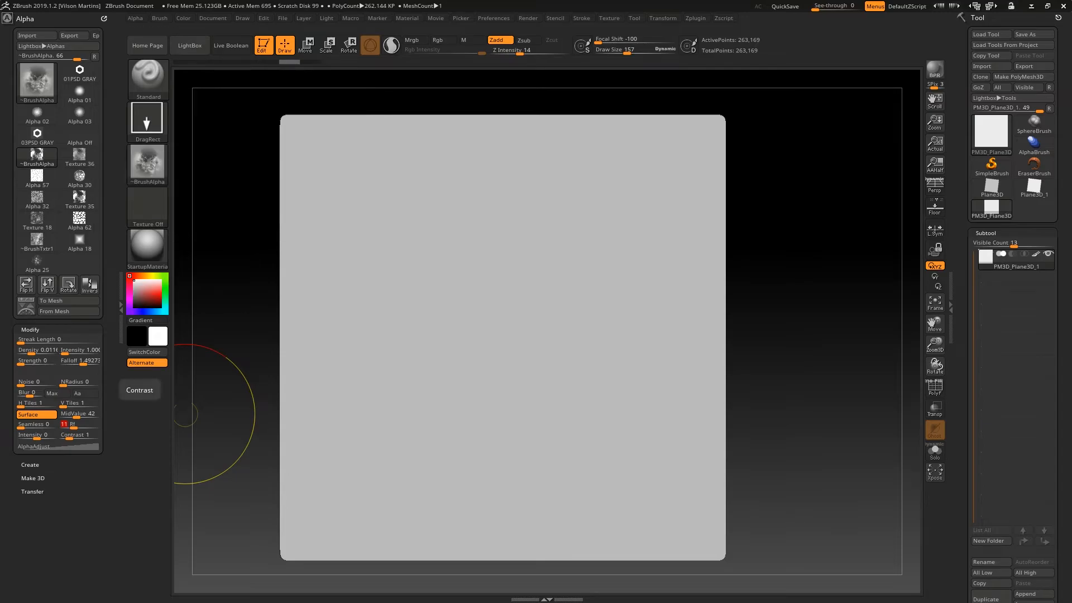
text(5)
key(Return)
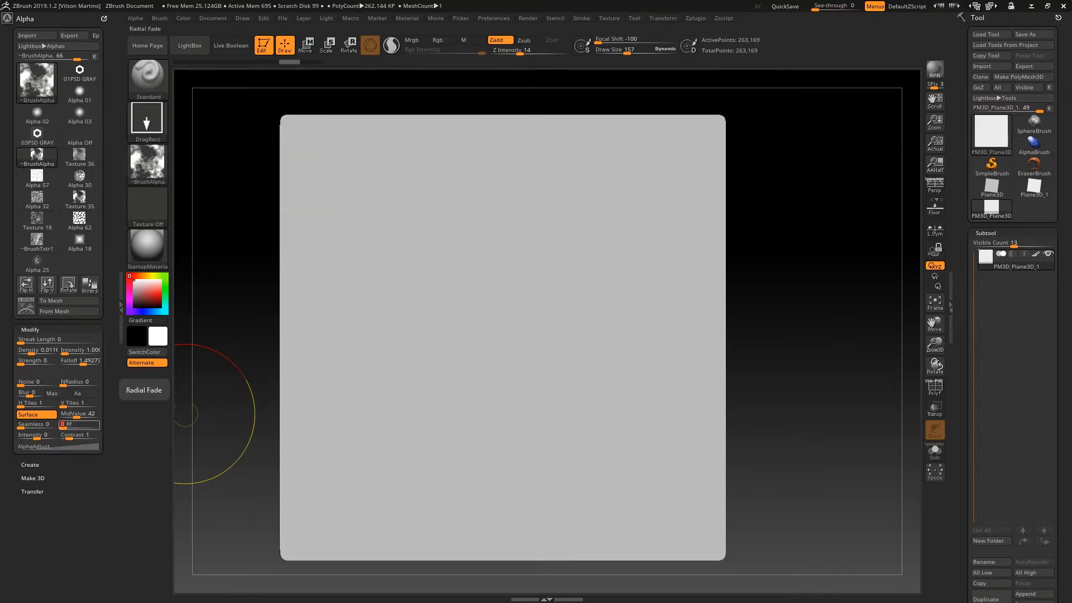
drag(511, 344, 630, 464)
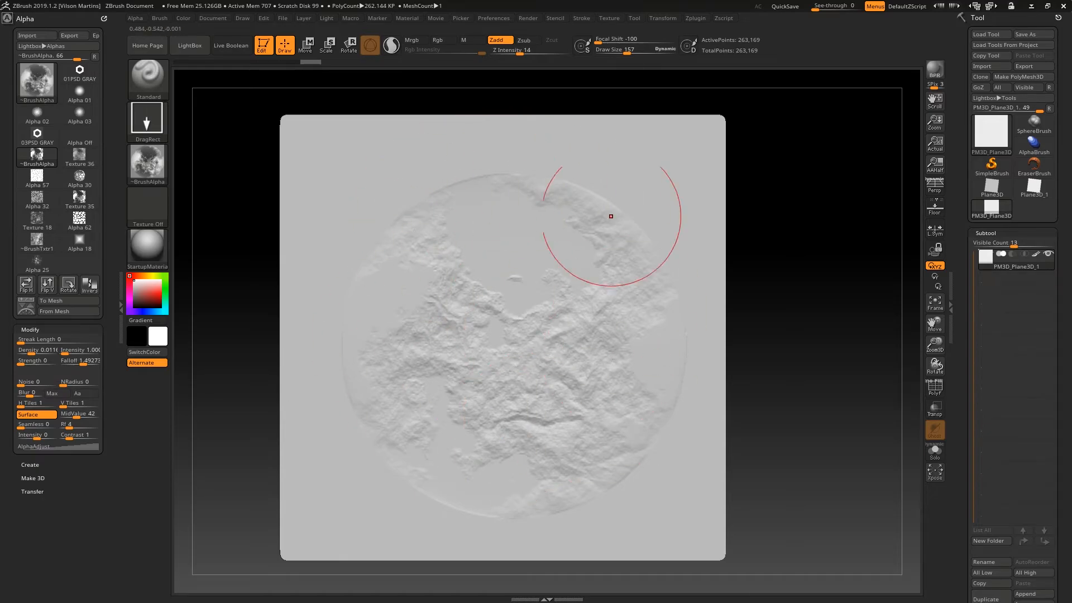
key(ctrl+z)
Raise Focal Shift in stages to 7, test-stamping the faded alpha on the plane and undoing each stamp
drag(599, 40, 619, 41)
drag(487, 342, 525, 391)
key(ctrl+z)
drag(620, 41, 639, 40)
drag(492, 349, 569, 442)
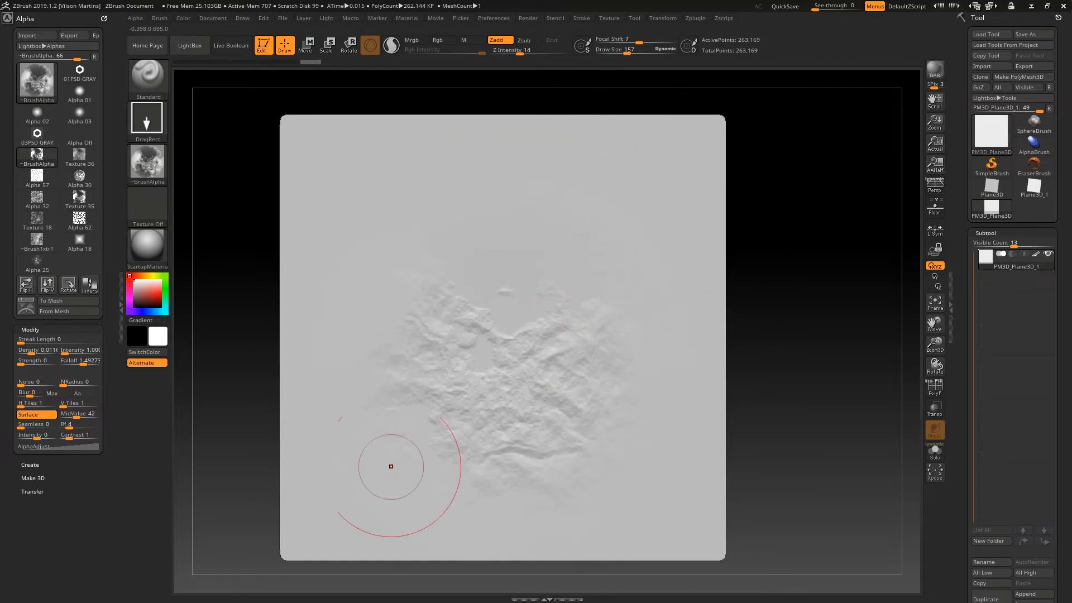
key(ctrl+z)
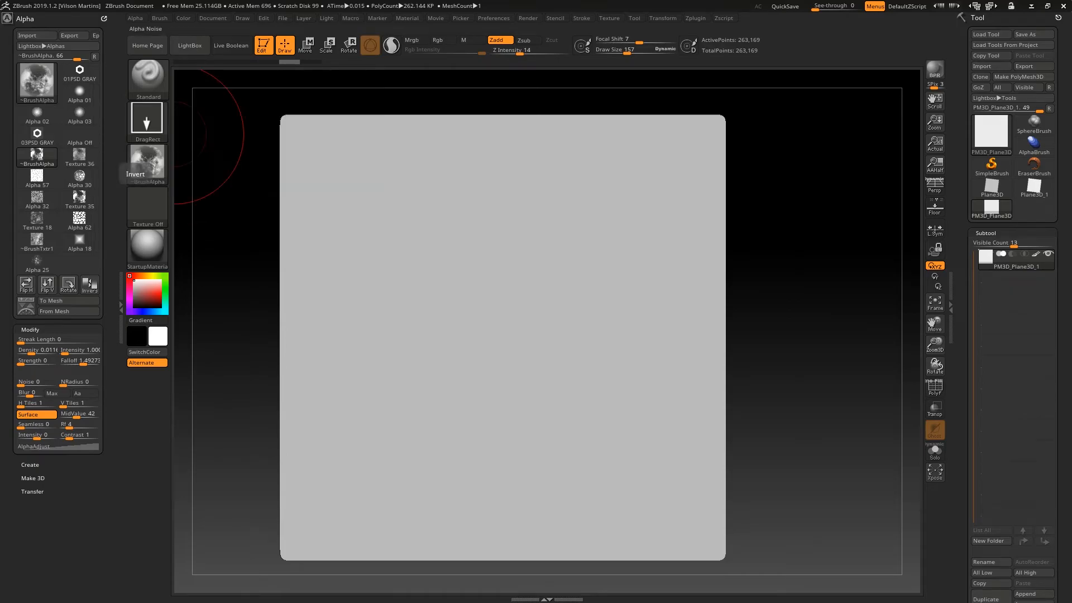
Test the alpha's Intensity and return it to 0, set Contrast to about 0.95 and stamp left of the plane's centre
mouse_move(37, 435)
mouse_down()
mouse_move(26, 436)
mouse_move(43, 435)
mouse_up()
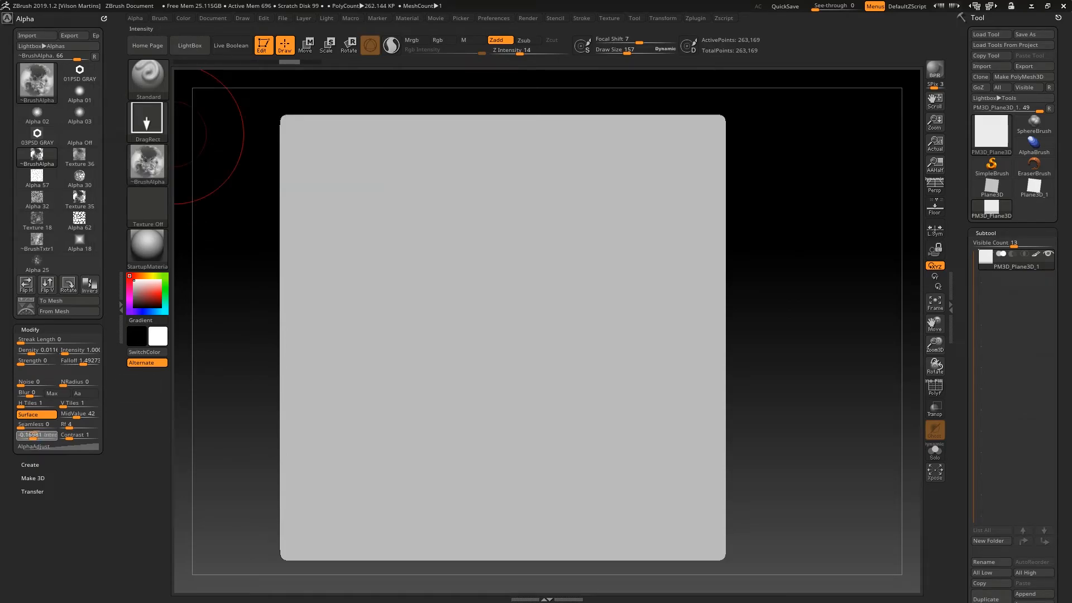
drag(44, 435, 69, 435)
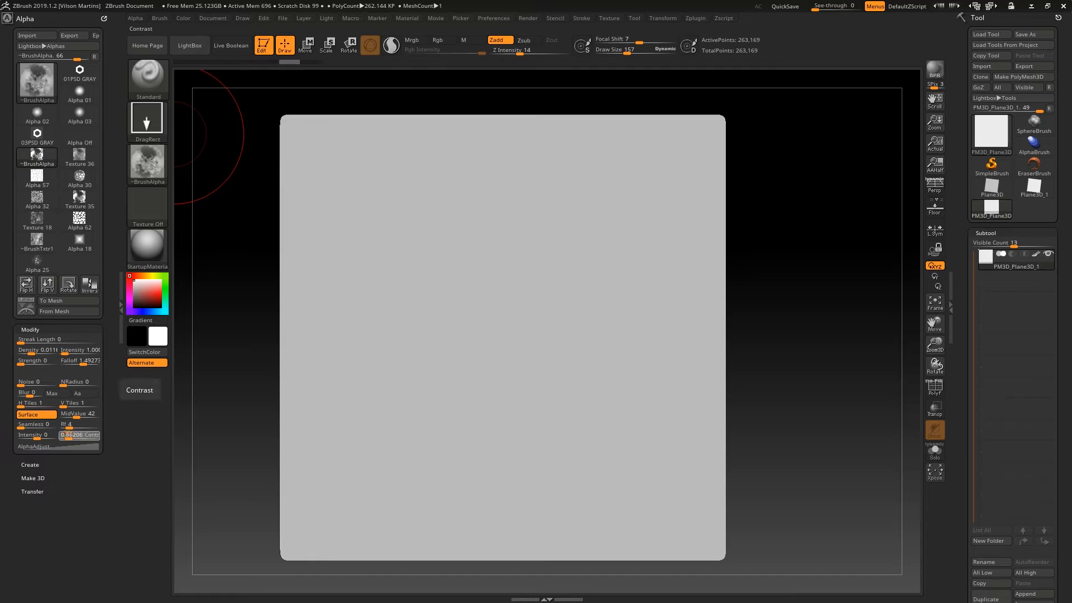
drag(447, 345, 475, 424)
drag(545, 251, 530, 325)
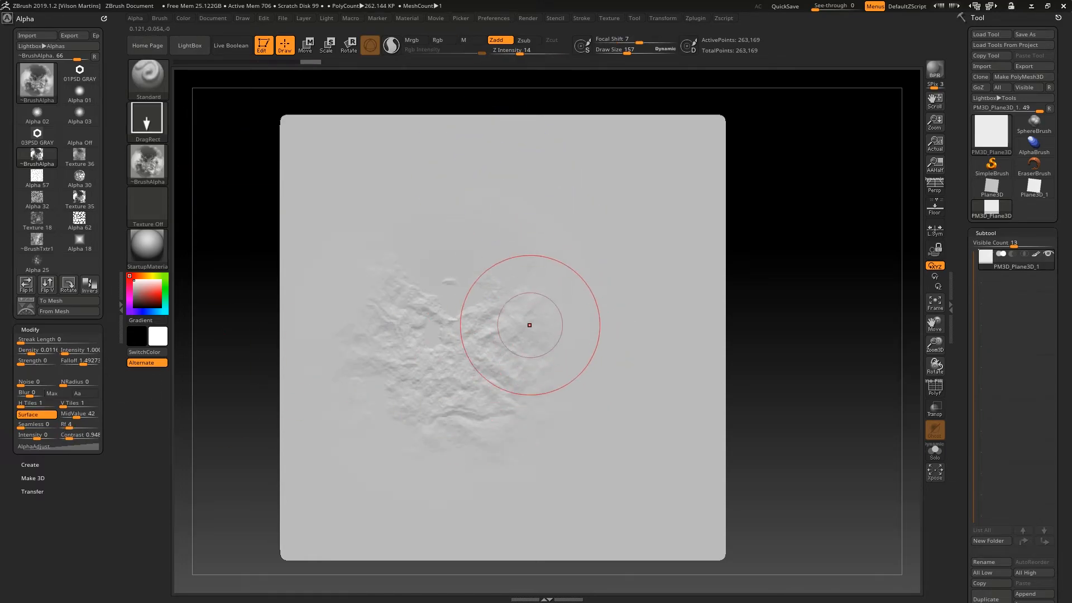
Reshape the AlphaAdjust curve into a steep S, undo the previous stamp and stamp the alpha across the whole plane
click(56, 447)
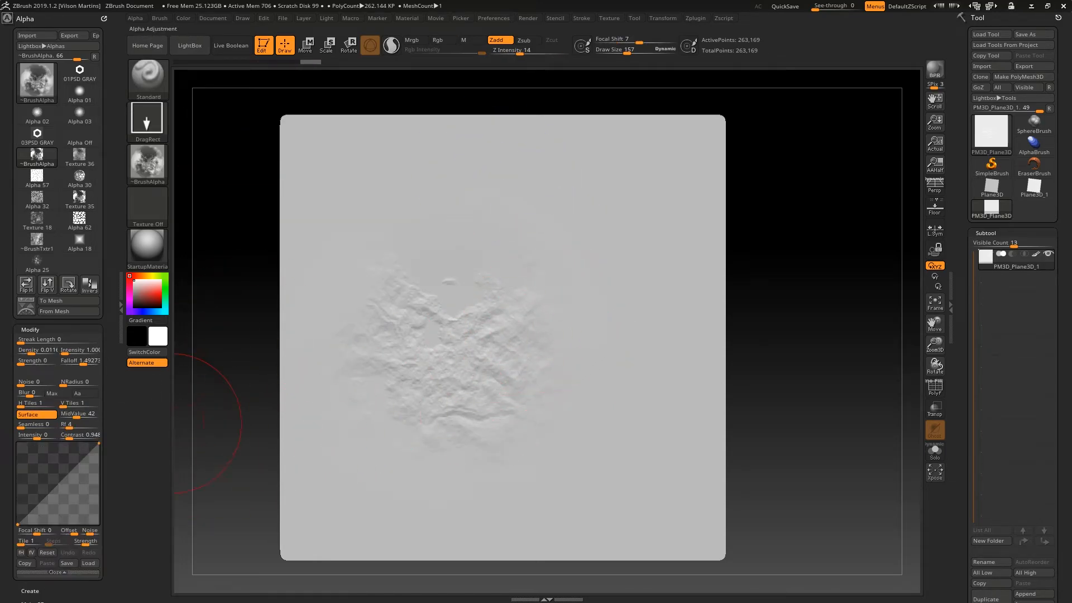
click(56, 486)
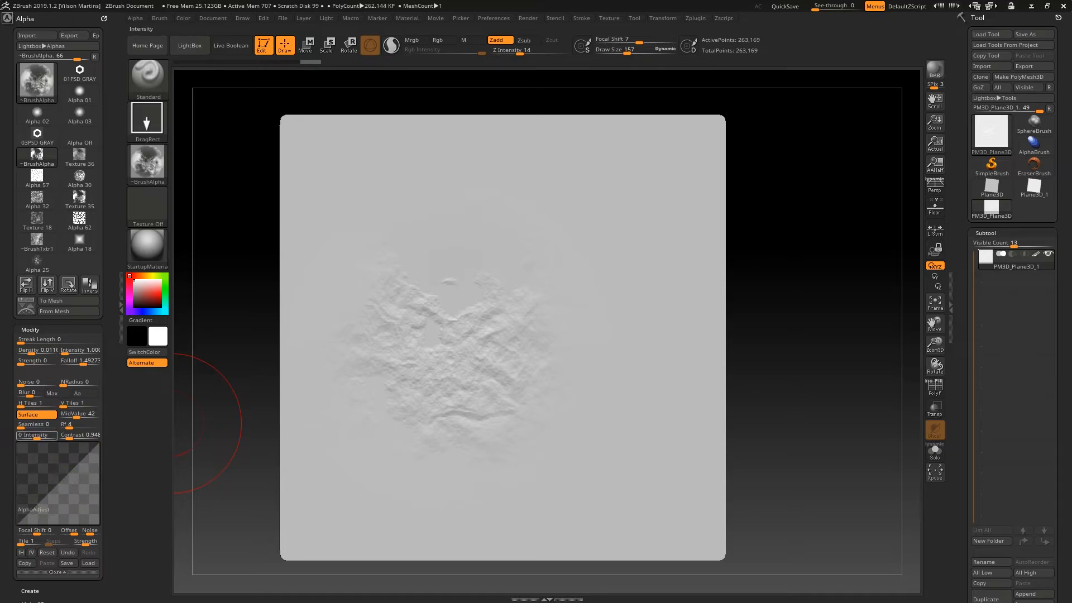
drag(55, 487, 62, 497)
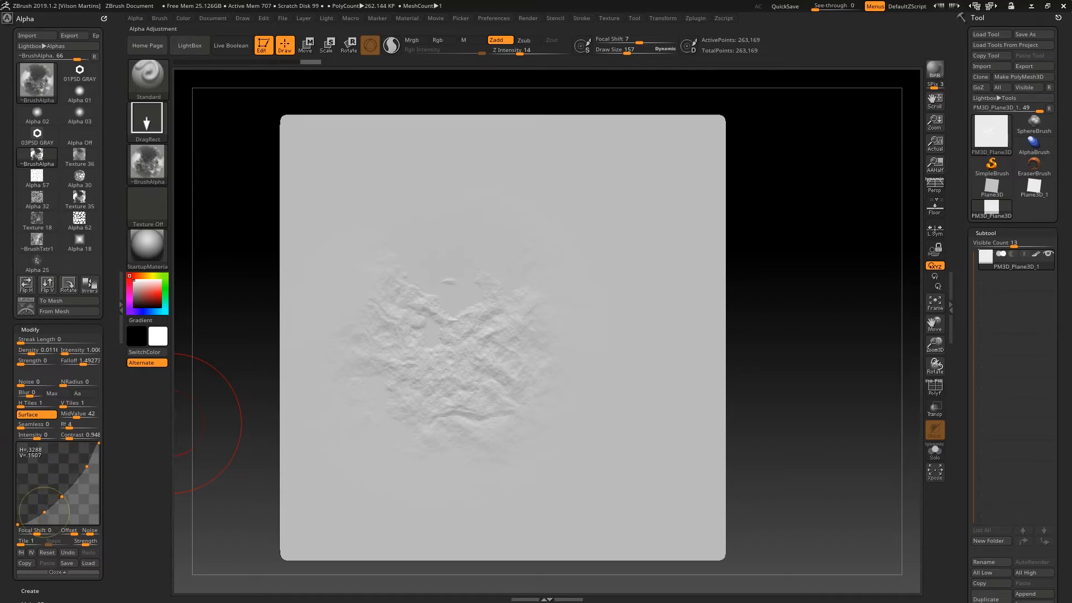
key(ctrl+z)
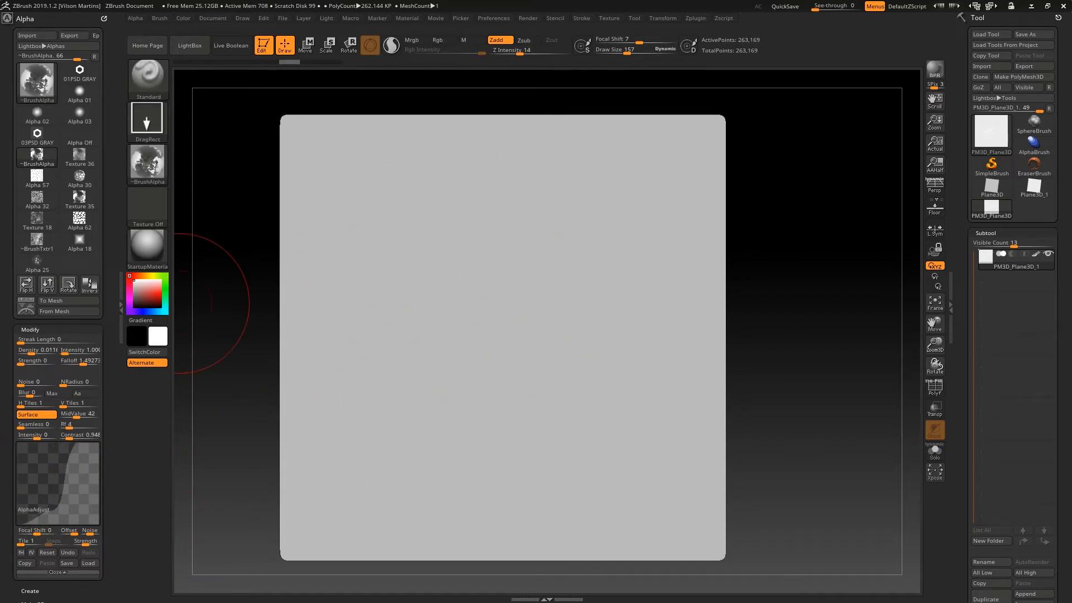
drag(516, 381, 525, 564)
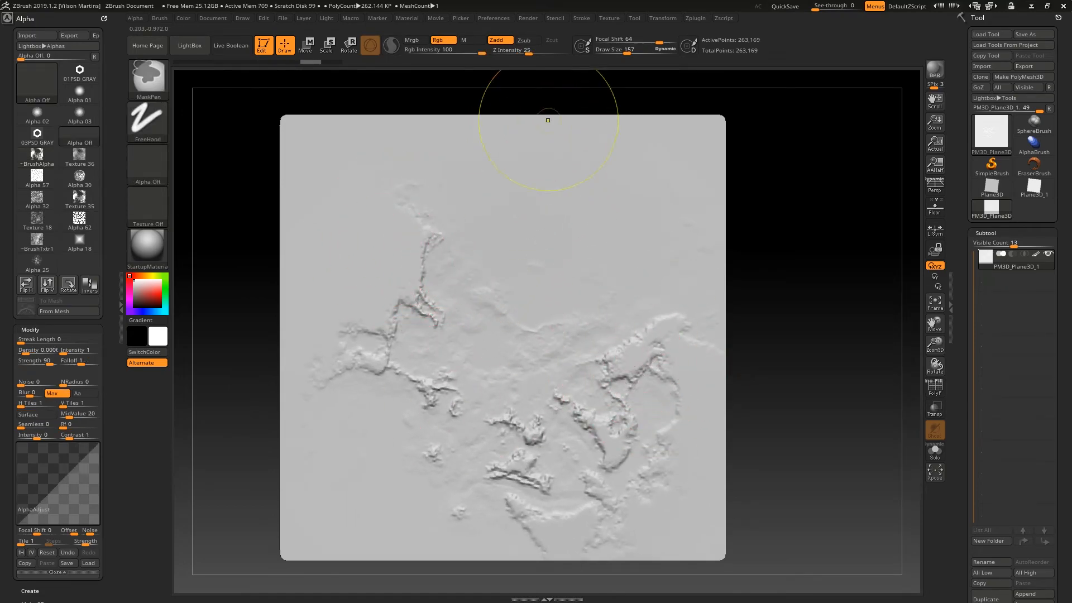
Undo the large rock stamp, set Z Intensity to 39 and load the hexagonal nut alpha
key(ctrl+z)
click(538, 51)
drag(455, 258, 354, 335)
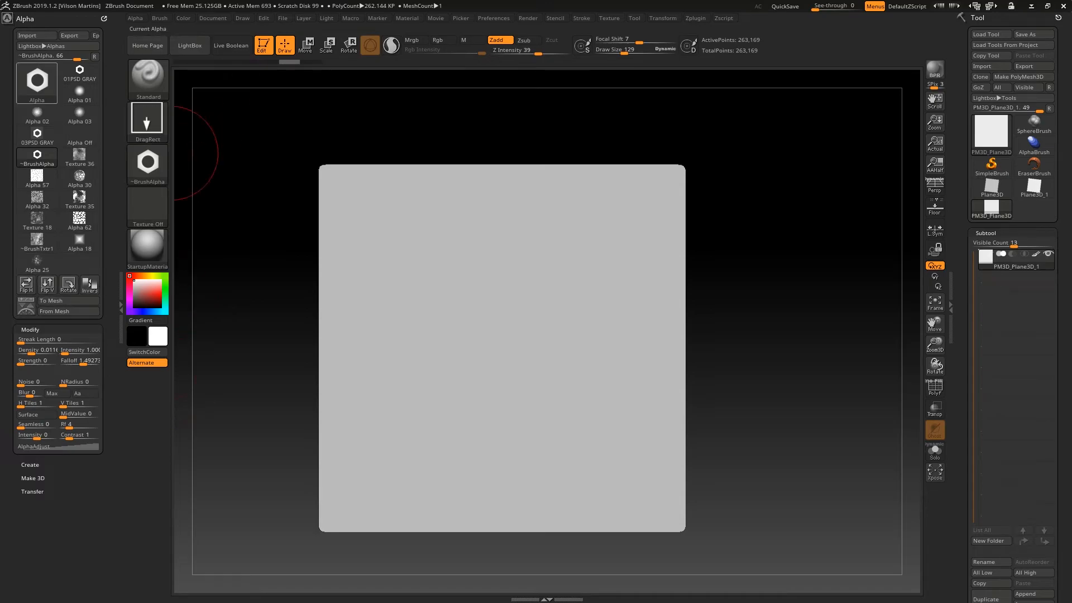
Set Focal Shift to -74 and stamp one hexagonal nut near the plane's upper left corner with the DragRect stroke
click(147, 120)
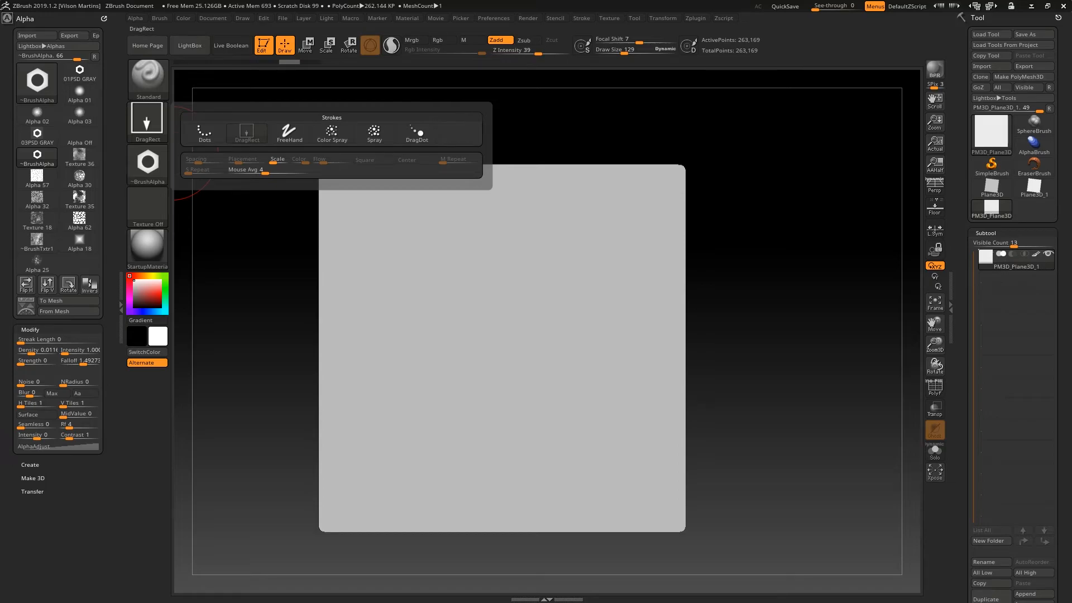
drag(395, 246, 394, 294)
key(ctrl+z)
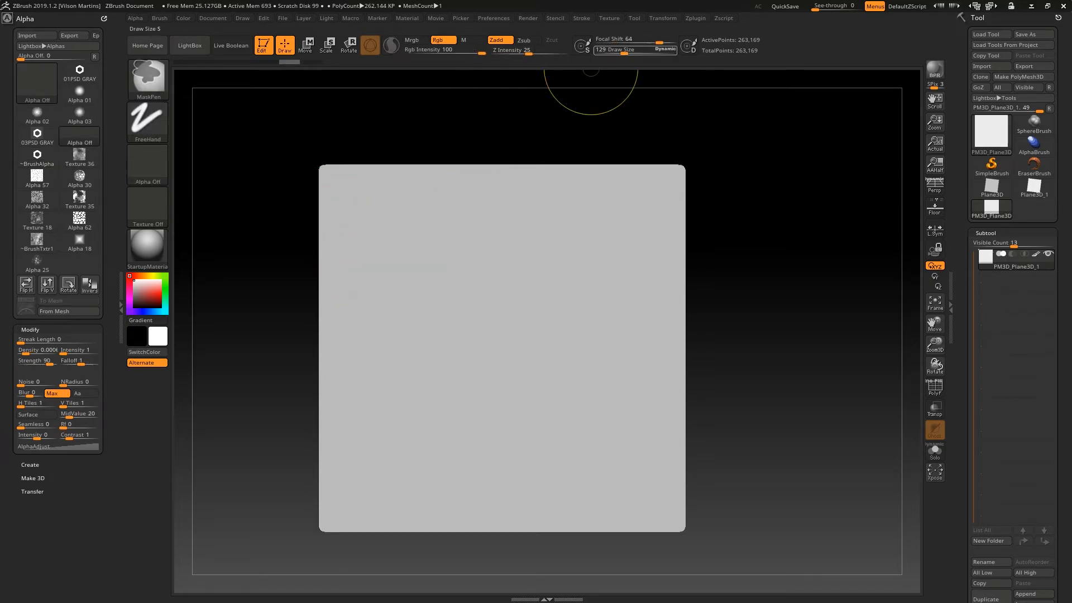
key(ctrl+shift+z)
Choose the Dots stroke, reduce Draw Size to 69, draw test strokes of nuts across the plane and undo them
click(148, 120)
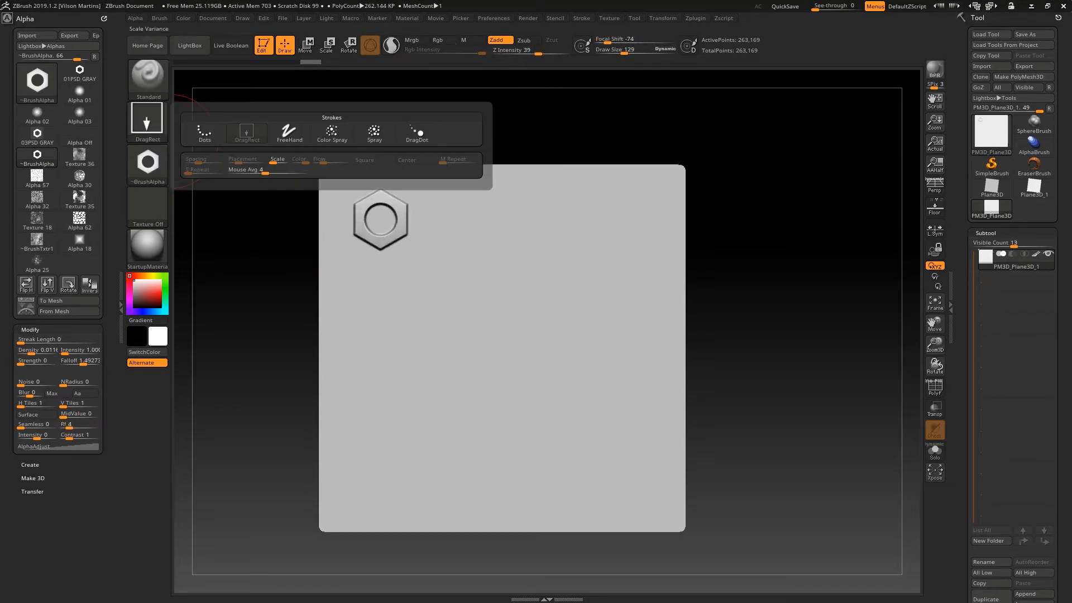
click(205, 133)
key(s)
drag(466, 255, 458, 255)
drag(641, 209, 341, 431)
key(ctrl+z)
mouse_move(672, 186)
mouse_down()
mouse_move(472, 295)
mouse_move(592, 304)
mouse_move(414, 424)
mouse_move(399, 293)
mouse_move(900, 233)
mouse_up()
key(ctrl+z)
key(ctrl+z)
mouse_move(572, 212)
mouse_down()
mouse_move(506, 249)
mouse_move(351, 422)
mouse_up()
key(ctrl+z)
Choose the FreeHand stroke, draw winding test strokes of nuts across the plane and undo them
click(147, 121)
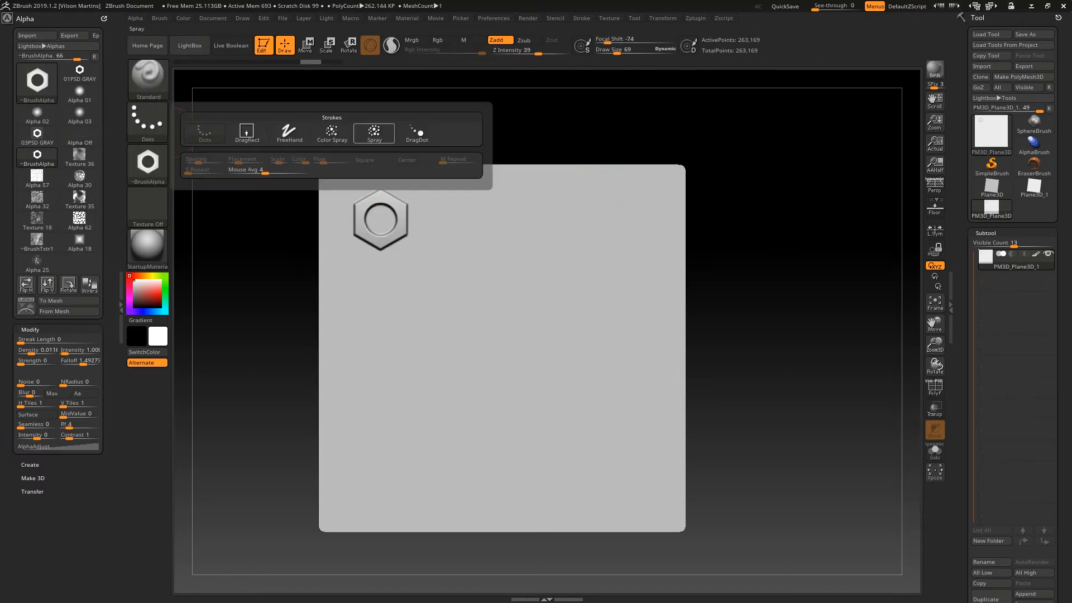
click(288, 134)
drag(631, 211, 356, 336)
key(ctrl+z)
mouse_move(665, 192)
mouse_down()
mouse_move(399, 316)
mouse_move(495, 389)
mouse_move(651, 251)
mouse_move(665, 185)
mouse_up()
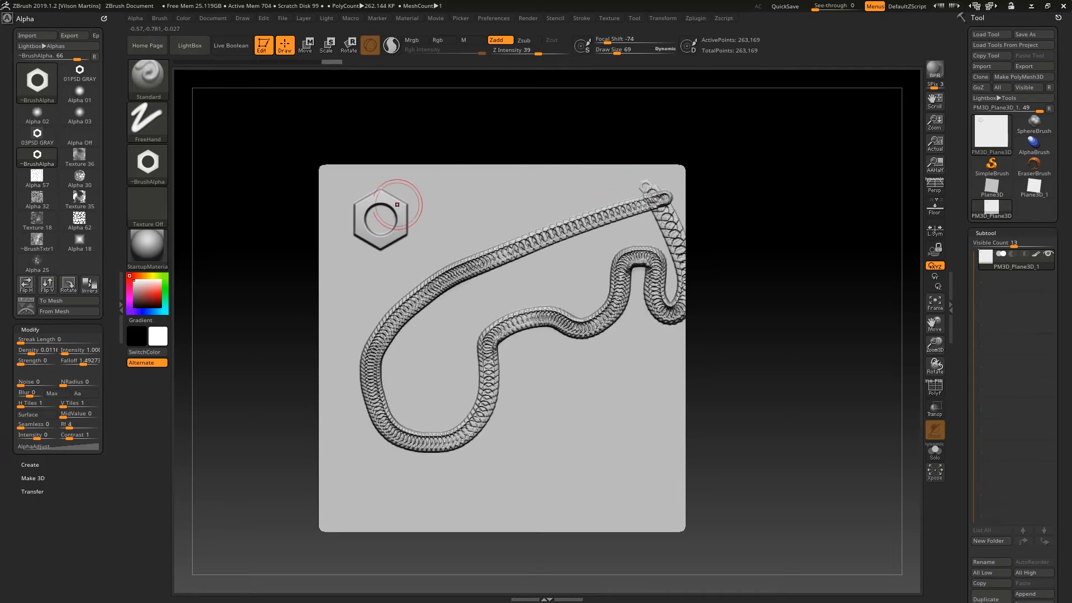
key(ctrl+z)
Draw one horizontal FreeHand stroke of overlapping nuts across the plane, just below the single nut stamp
click(148, 122)
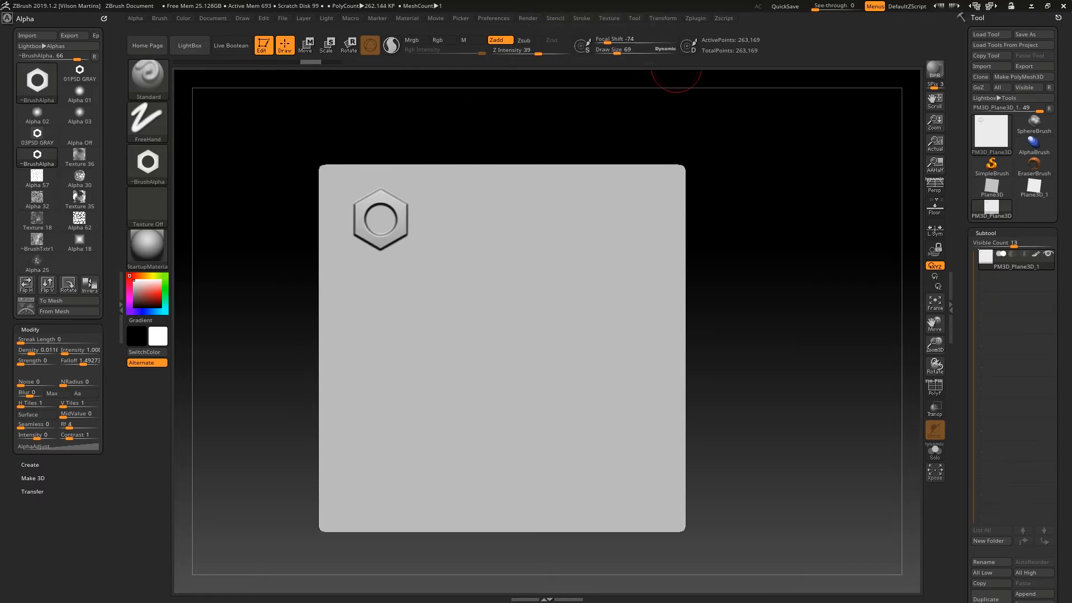
click(581, 18)
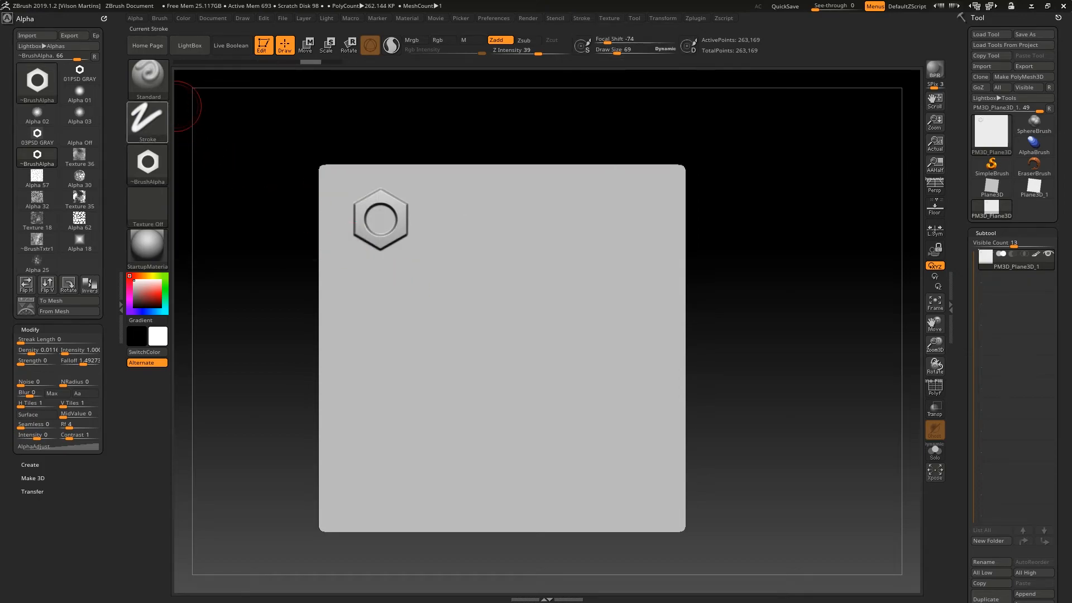
drag(360, 278, 560, 287)
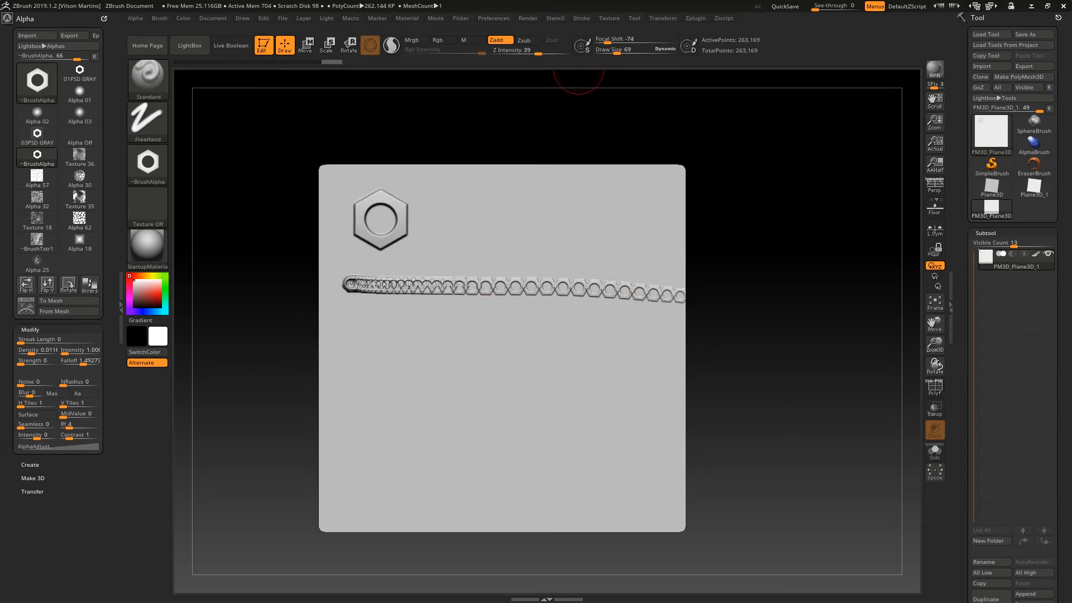
Turn on Roll for the FreeHand stroke, draw straight and winding test rows of separate nuts, and undo all the rows
click(582, 18)
drag(351, 351, 390, 351)
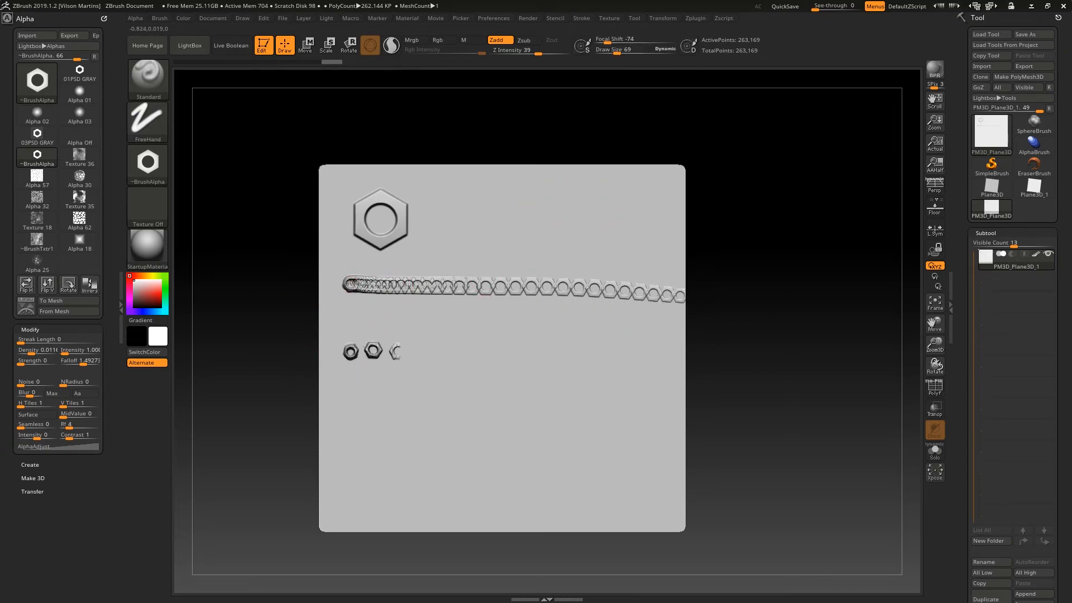
drag(569, 350, 587, 350)
key(ctrl+z)
drag(337, 338, 340, 337)
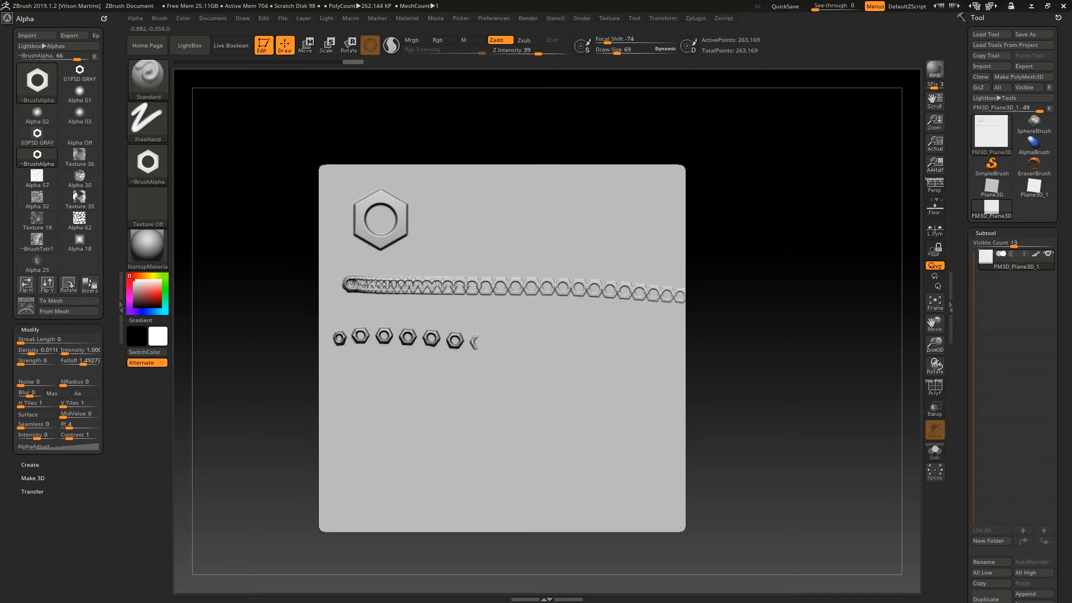
mouse_move(600, 416)
mouse_down()
mouse_move(426, 417)
mouse_move(570, 485)
mouse_up()
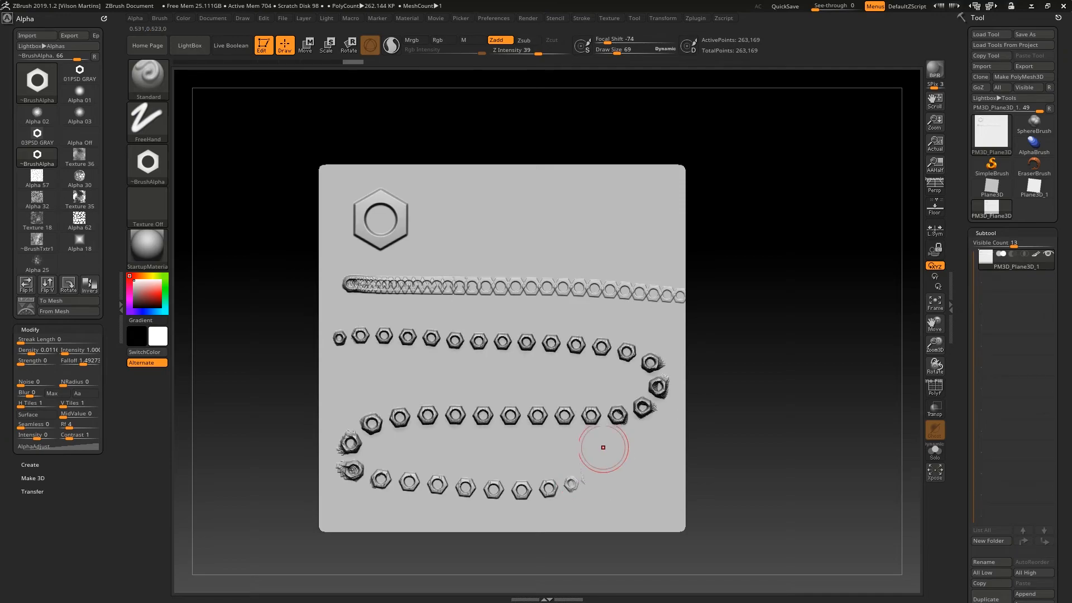
key(ctrl+z)
drag(351, 336, 424, 338)
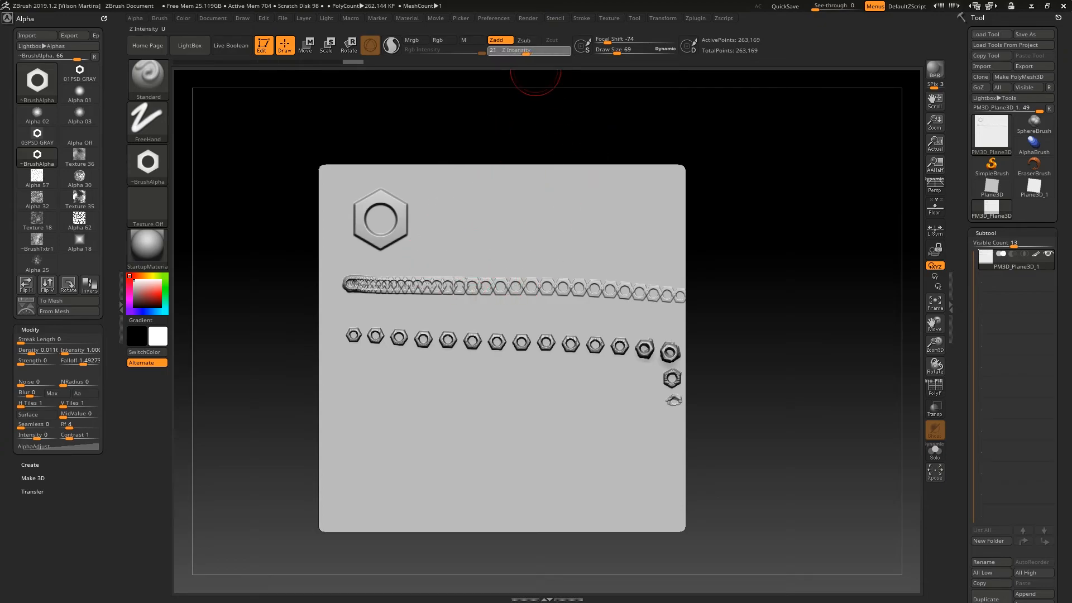
key(ctrl+z)
key(ctrl+z)
Set Z Intensity to 19 and Focal Shift to -60, and draw four slightly rising FreeHand rows of nuts across the plane
drag(358, 288, 679, 259)
drag(371, 338, 663, 309)
drag(368, 375, 677, 355)
drag(352, 405, 670, 384)
Turn off Roll for the FreeHand stroke and review the available alphas and stroke modifiers
click(148, 163)
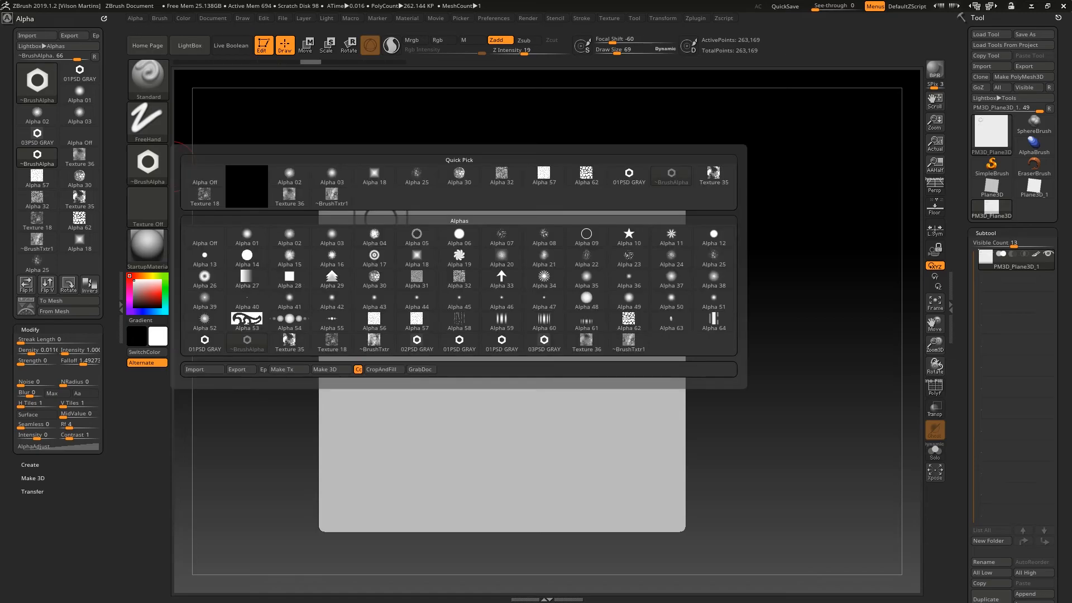
click(148, 120)
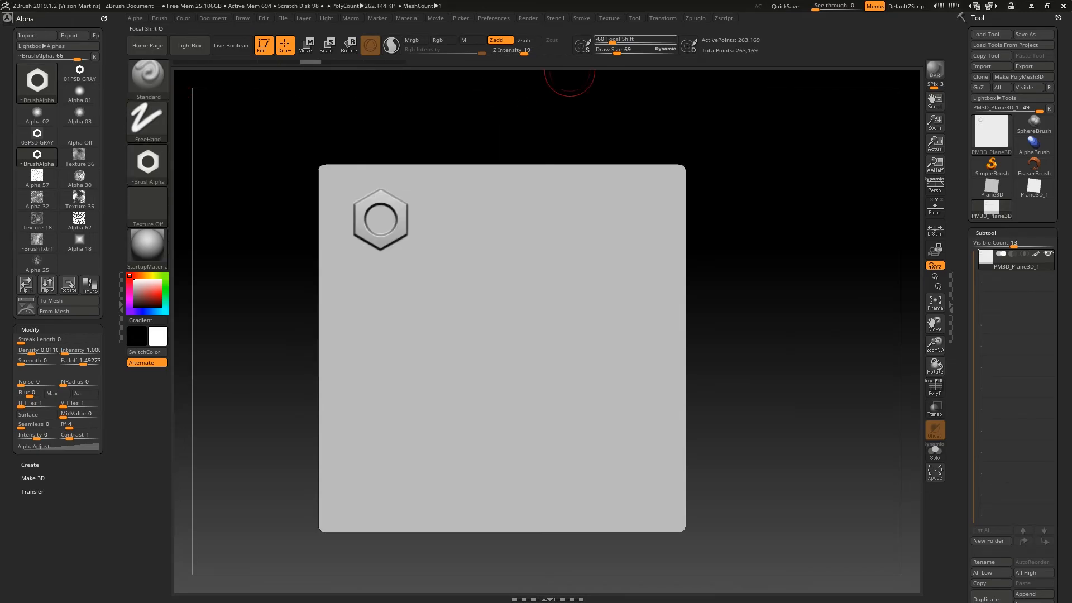
click(582, 18)
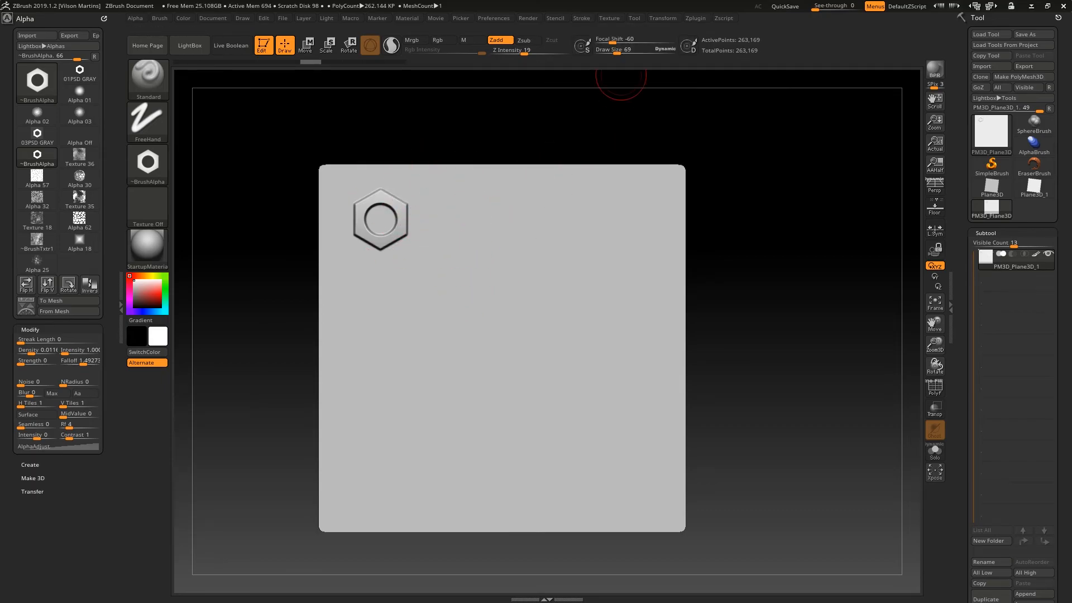
click(581, 17)
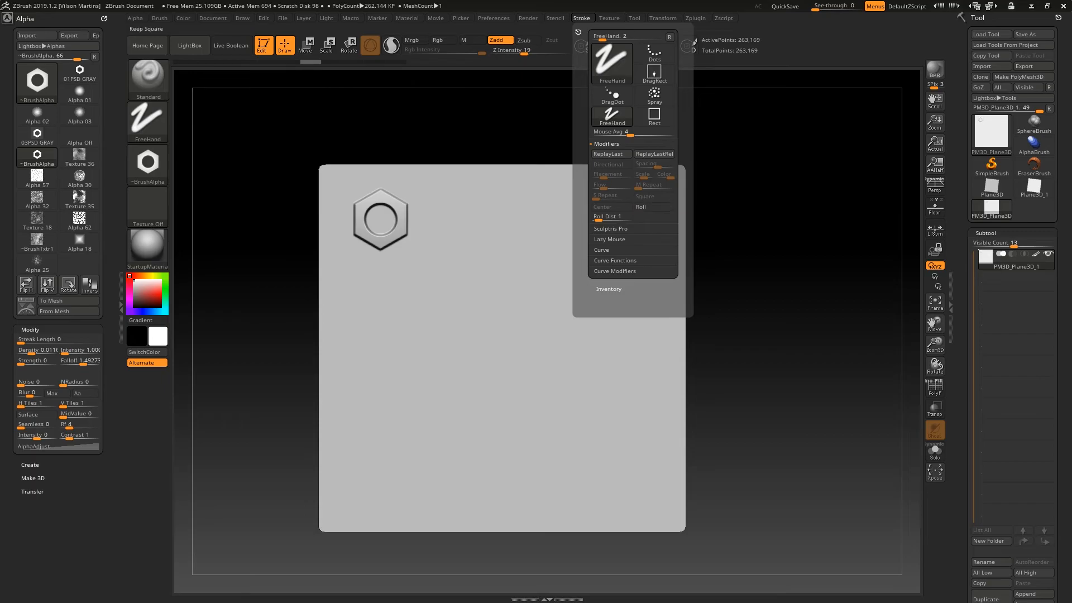
Choose the Spray stroke, scatter nuts over the plane's middle in several tests with varied Draw Size, and undo them
click(148, 118)
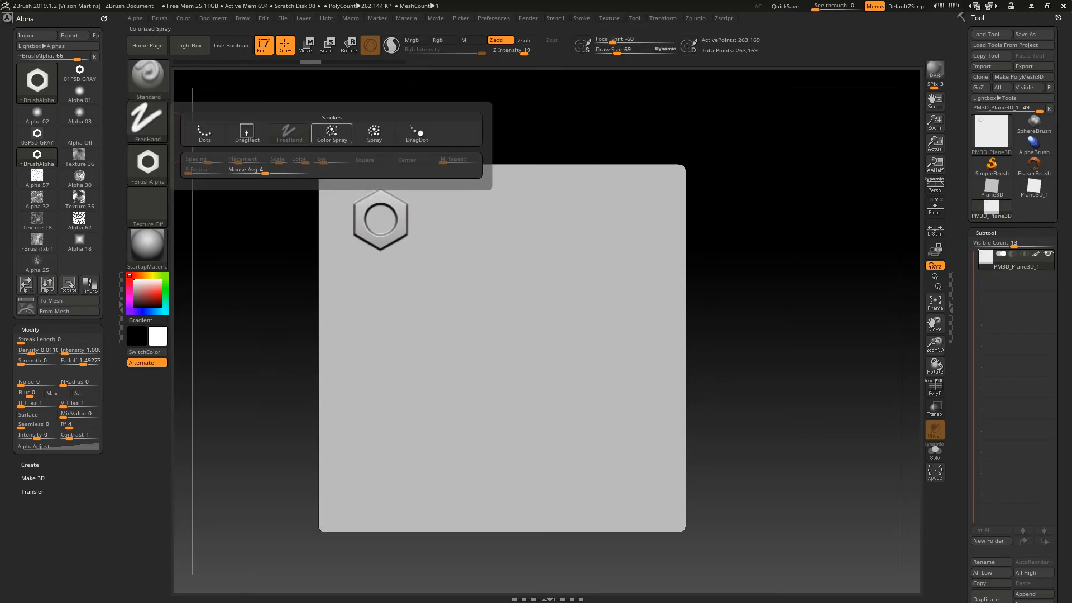
click(374, 133)
mouse_move(478, 273)
mouse_down()
mouse_move(491, 296)
mouse_move(431, 402)
mouse_up()
key(s)
key(ctrl+z)
key(s)
mouse_move(520, 307)
mouse_down()
mouse_move(461, 263)
mouse_move(530, 296)
mouse_up()
key(ctrl+z)
key(s)
mouse_move(449, 270)
mouse_down()
mouse_move(436, 268)
mouse_move(559, 396)
mouse_up()
key(ctrl+z)
Choose Alpha 40 for the Spray stroke, scatter small test dots diagonally across the plane, and undo them
click(148, 163)
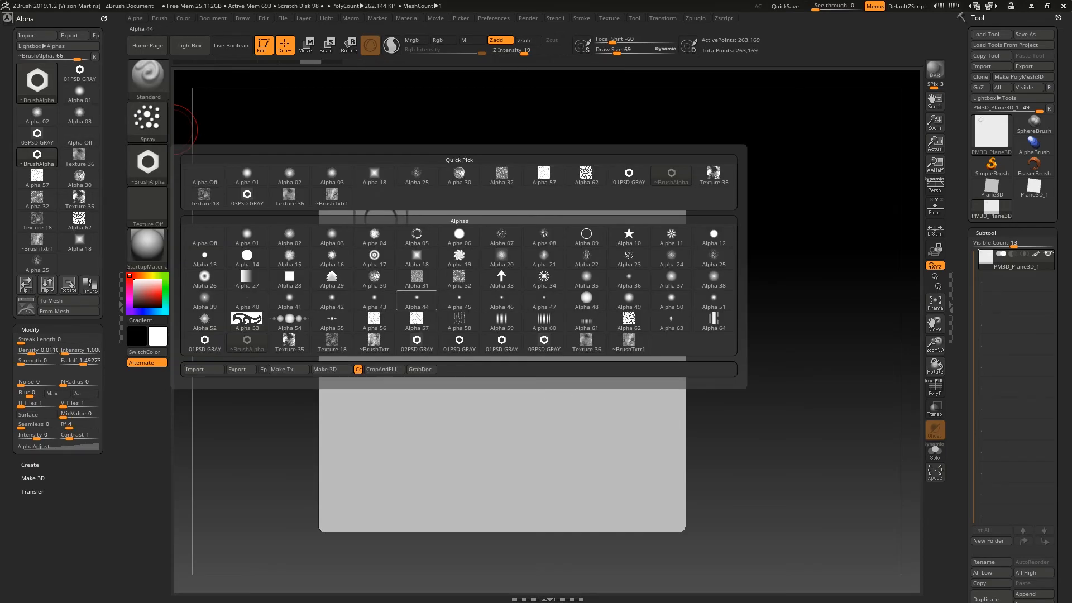
click(247, 301)
mouse_move(254, 393)
alt+mouse_down()
mouse_move(460, 312)
mouse_move(606, 235)
alt+mouse_up()
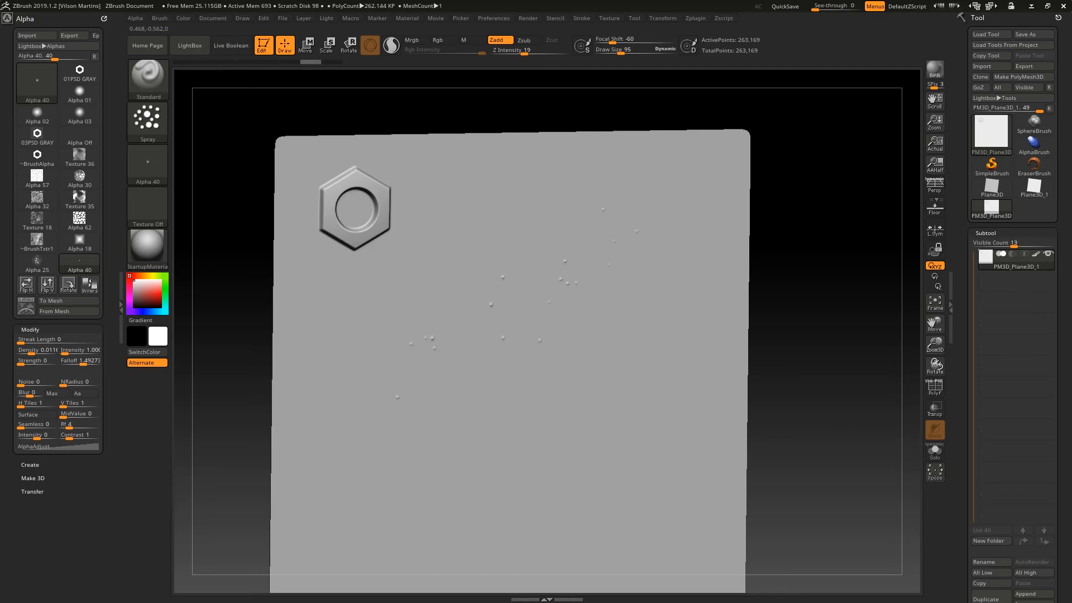
key(ctrl+z)
drag(559, 358, 617, 279)
ctrl+right_drag(618, 280, 620, 258)
drag(707, 251, 777, 256)
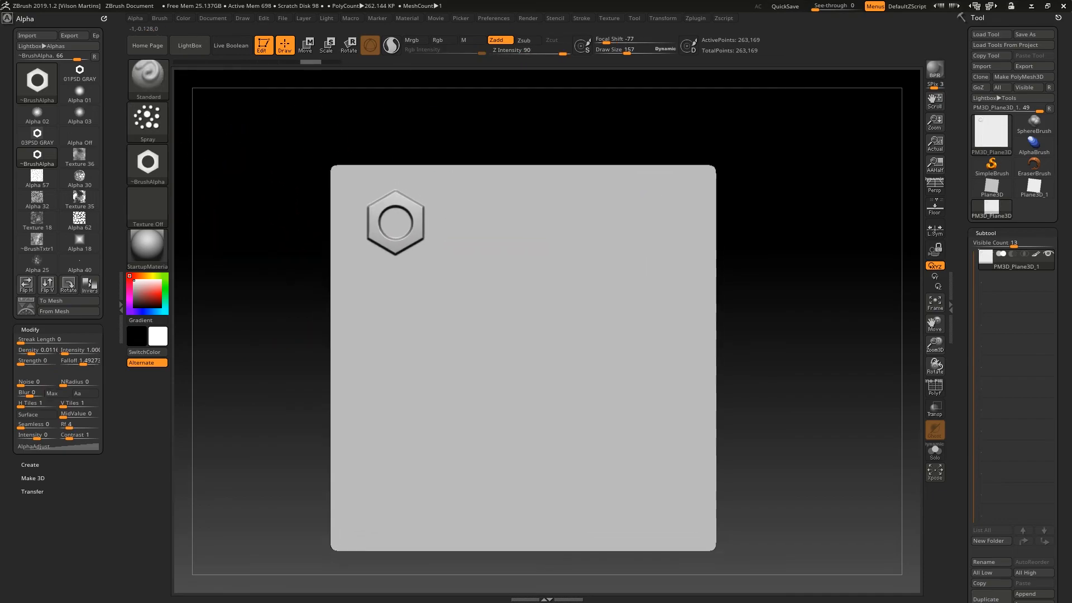
Choose the DragDot stroke and place a test nut beside the existing one near the plane's upper edge
click(148, 120)
click(417, 133)
drag(507, 343, 511, 225)
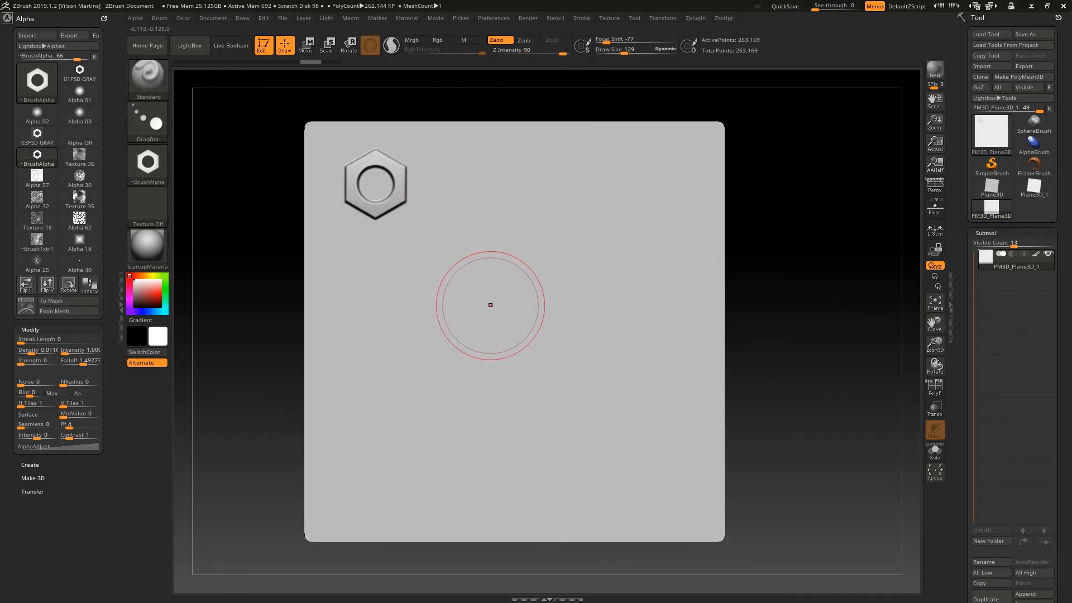
drag(492, 305, 496, 196)
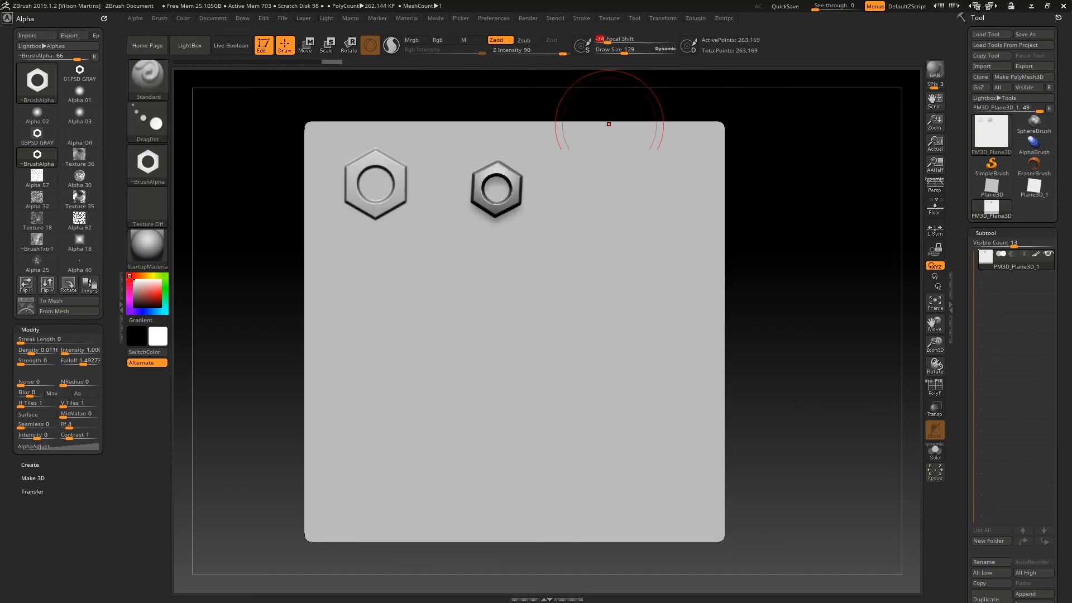
Place more DragDot test nuts around the plane's middle, repositioning each while placing it, and undo them all
drag(588, 280, 541, 360)
key(ctrl+z)
drag(498, 404, 498, 313)
key(ctrl+z)
key(ctrl+z)
mouse_move(515, 377)
mouse_down()
mouse_move(512, 227)
mouse_move(512, 417)
mouse_move(514, 239)
mouse_up()
key(ctrl+z)
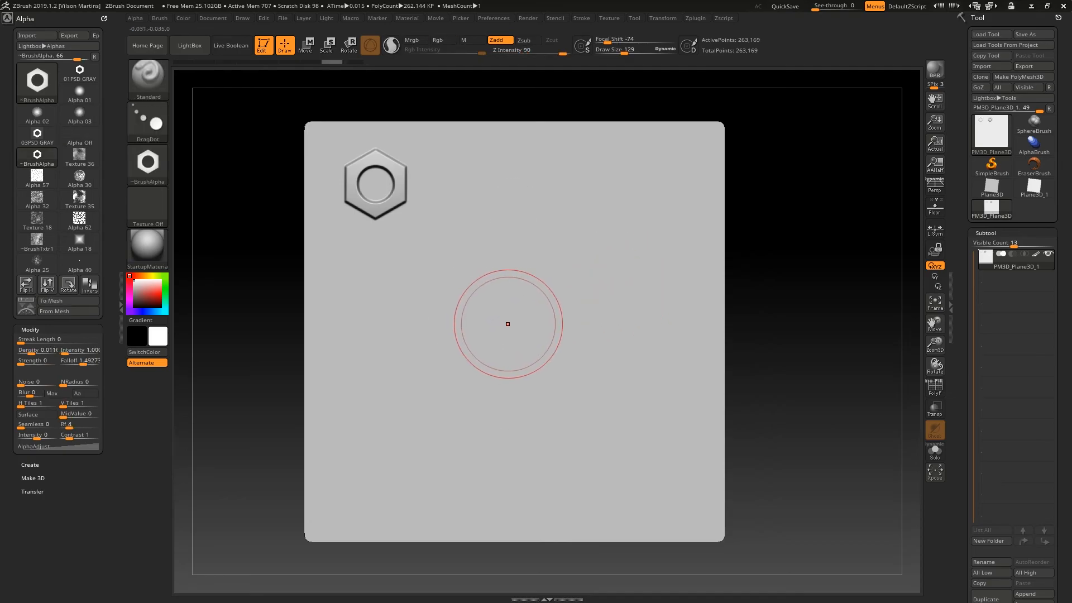
mouse_move(367, 339)
mouse_down()
mouse_move(637, 337)
mouse_move(444, 338)
mouse_move(564, 337)
mouse_move(505, 337)
mouse_move(514, 203)
mouse_move(503, 374)
mouse_up()
key(ctrl+z)
Set the Standard brush back to the FreeHand stroke and bring up the settings of the masking brush
click(162, 125)
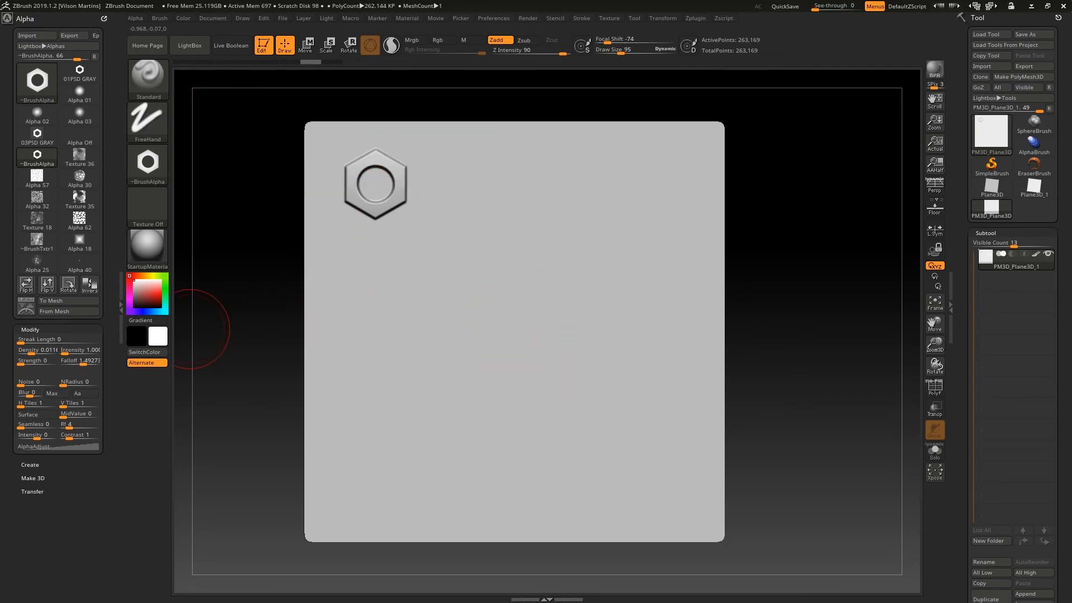
click(148, 78)
click(334, 116)
key(ctrl)
key(ctrl)
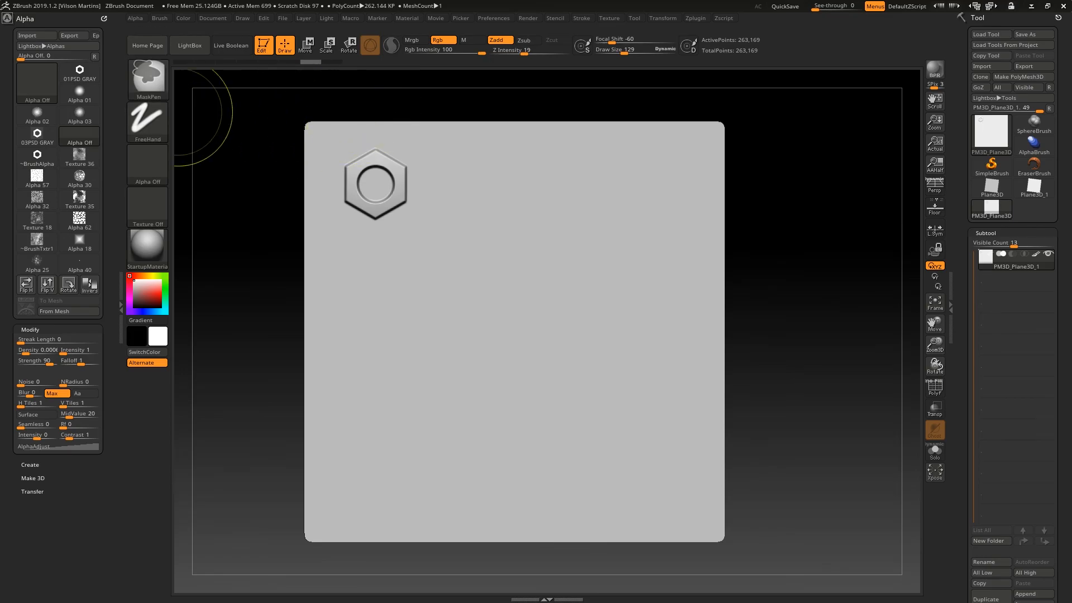
Assign the hexagonal nut alpha and the DragRect stroke to the MaskPen brush
key(ctrl)
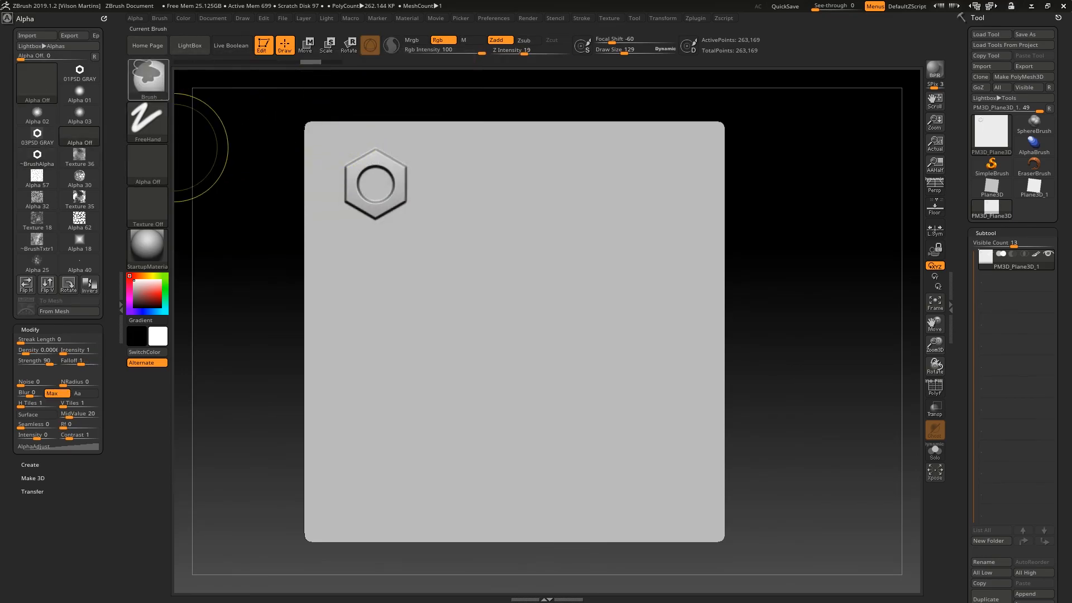
click(153, 165)
click(153, 166)
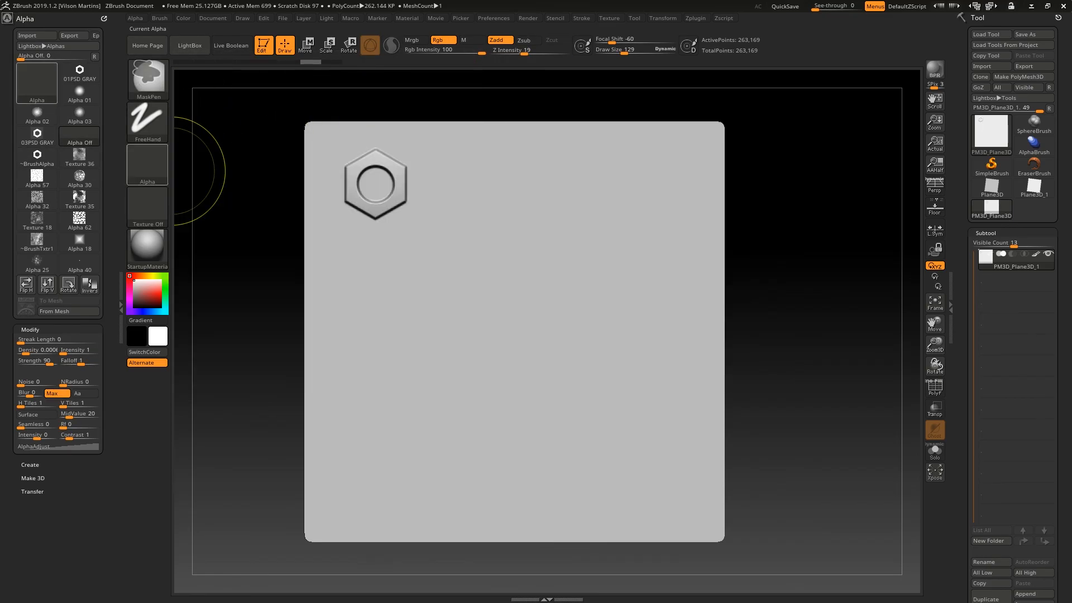
click(153, 165)
click(714, 174)
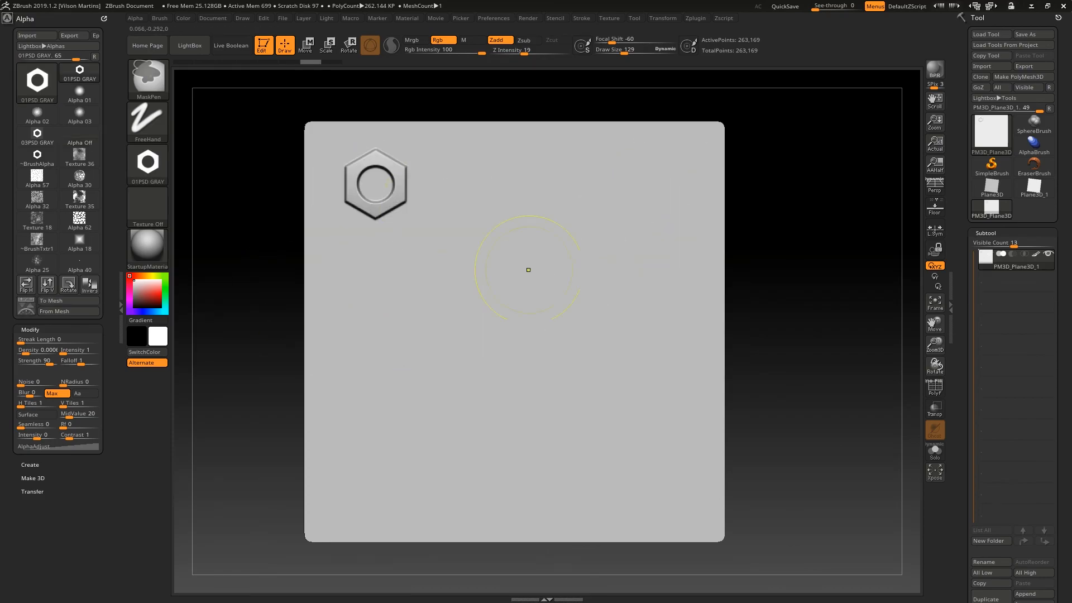
ctrl+click(152, 121)
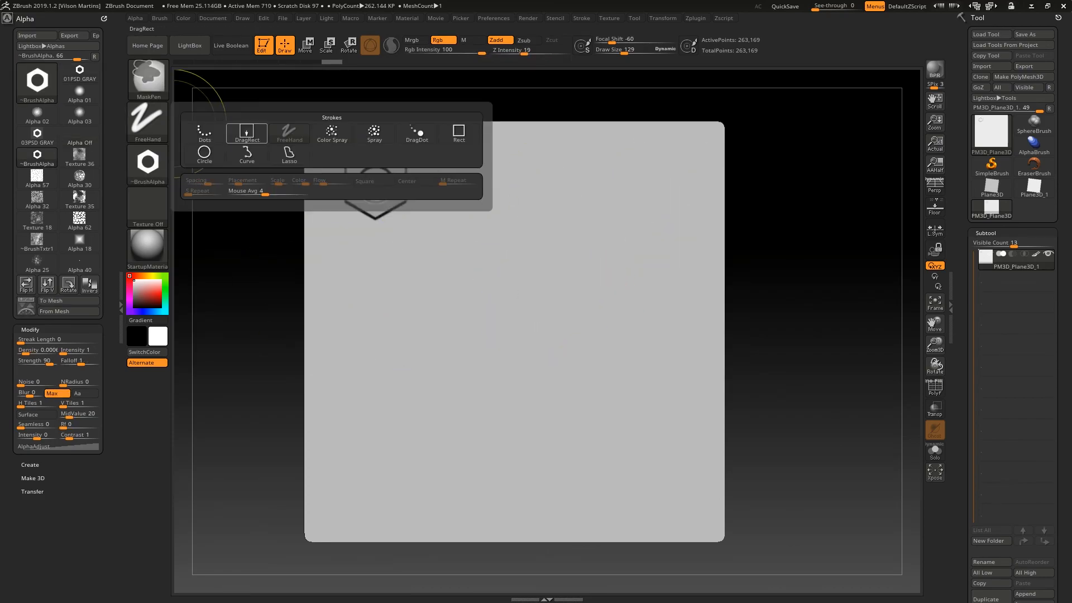
ctrl+click(247, 138)
Draw a large nut-shaped mask in the middle of the plane and invert the mask
ctrl+drag(516, 335, 593, 292)
drag(775, 240, 593, 203)
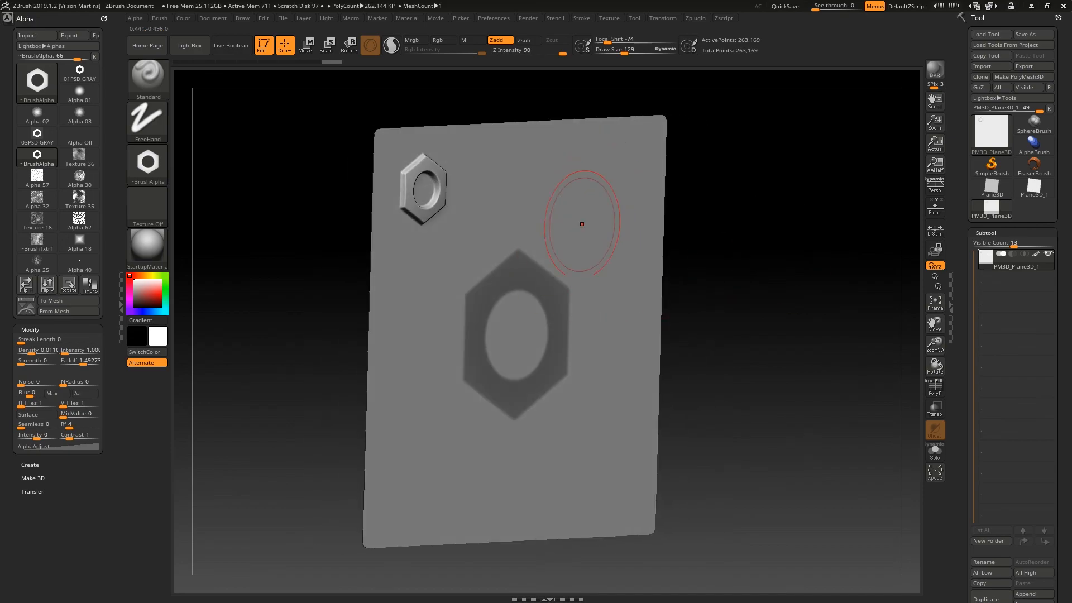
ctrl+click(742, 270)
Move the unmasked nut shape out of the plane, undo the move, and clear the mask
drag(742, 270, 595, 299)
key(w)
drag(557, 352, 588, 362)
mouse_move(705, 234)
mouse_down()
mouse_move(804, 212)
mouse_move(743, 185)
mouse_move(665, 126)
mouse_up()
key(q)
key(ctrl+z)
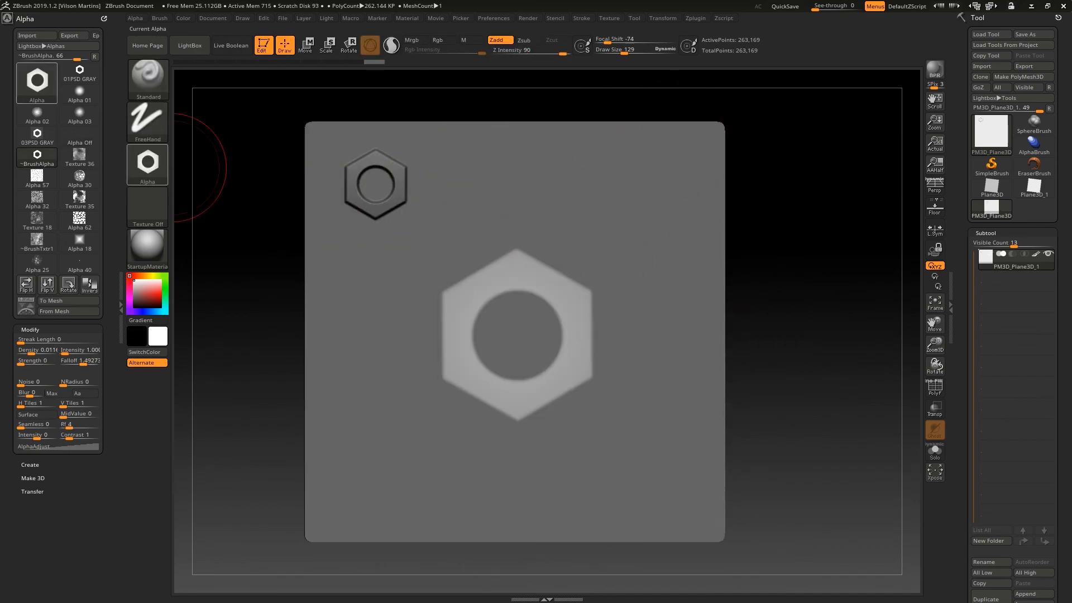
ctrl+drag(182, 127, 202, 136)
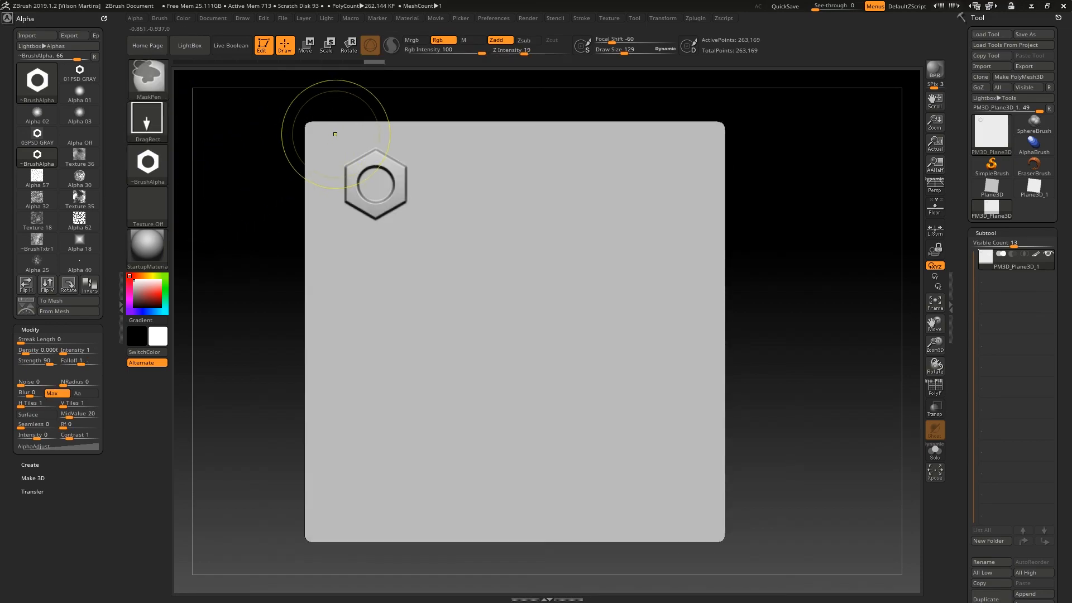
key(ctrl)
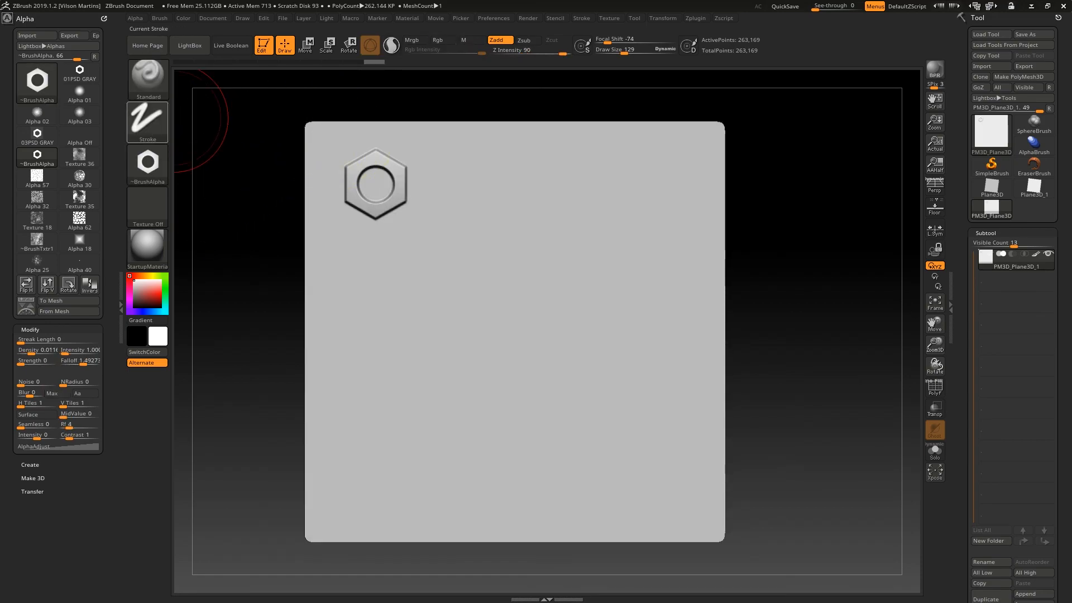
alt+drag(260, 315, 410, 158)
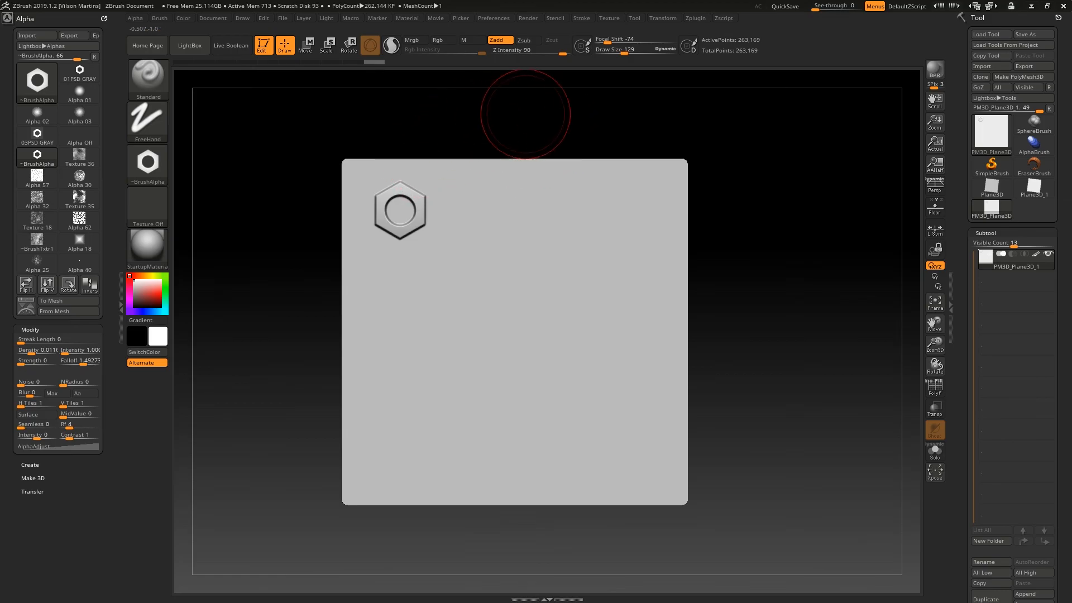
alt+drag(526, 114, 541, 167)
alt+drag(248, 242, 239, 259)
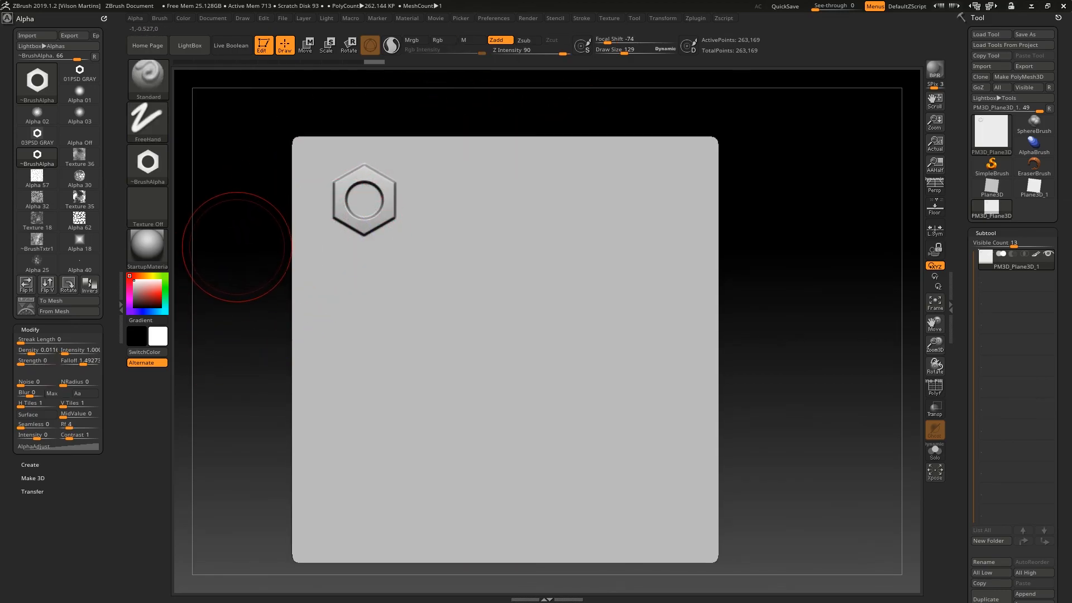
drag(473, 108, 394, 179)
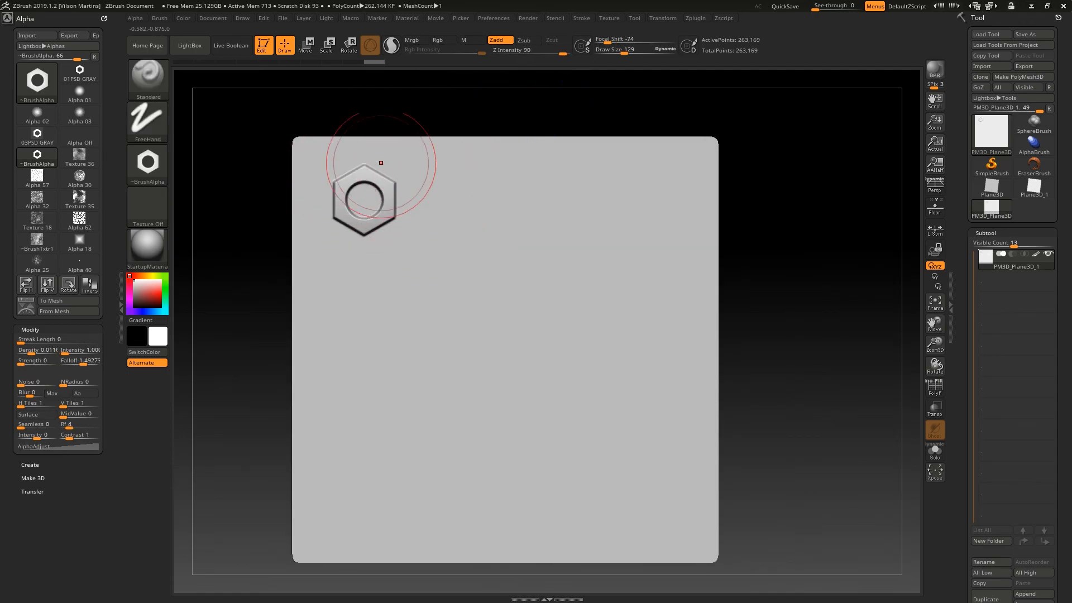
alt+drag(555, 108, 631, 98)
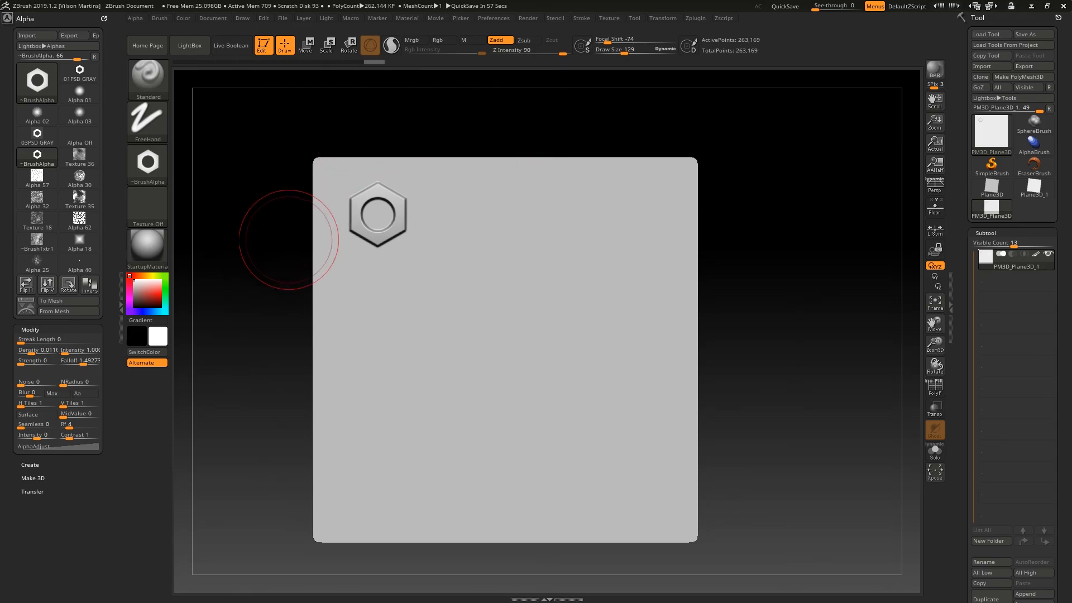
Reduce the Draw Size to 69 for the Standard brush
key(bracketleft)
key(bracketleft)
key(bracketleft)
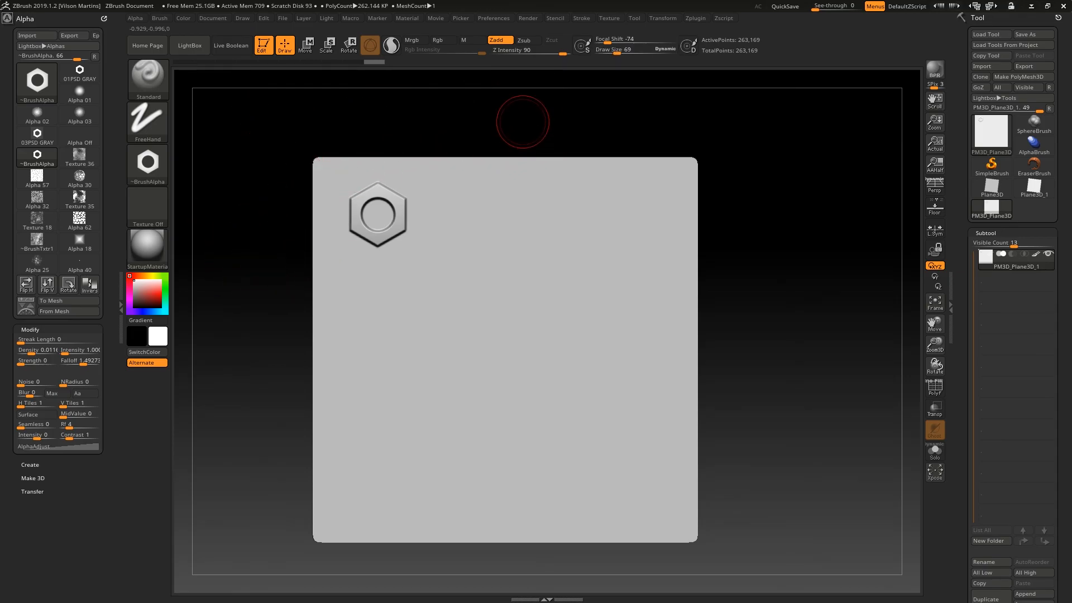